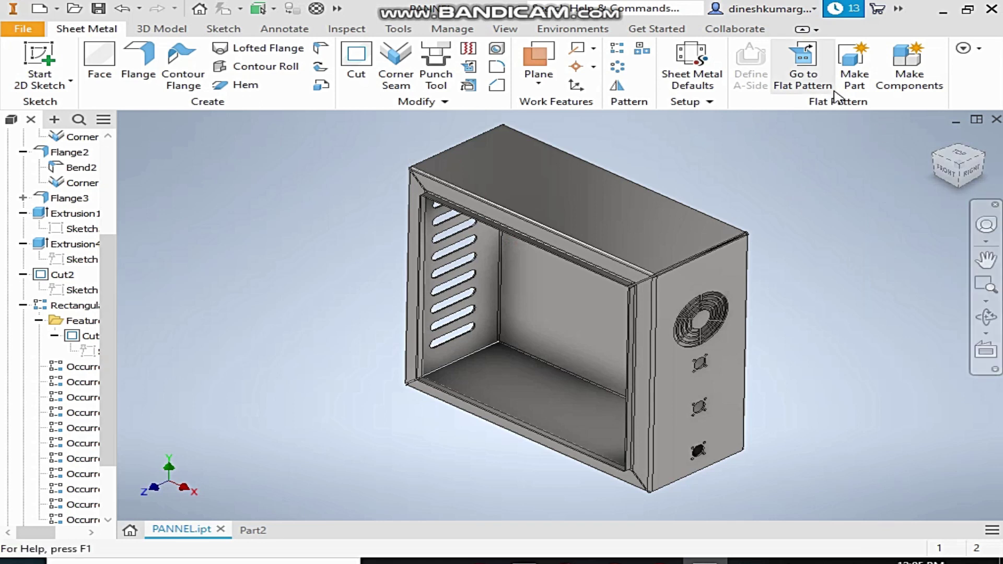
- Preview the flat pattern, then start a new part from the Sheet Metal (mm).ipt template
click(811, 73)
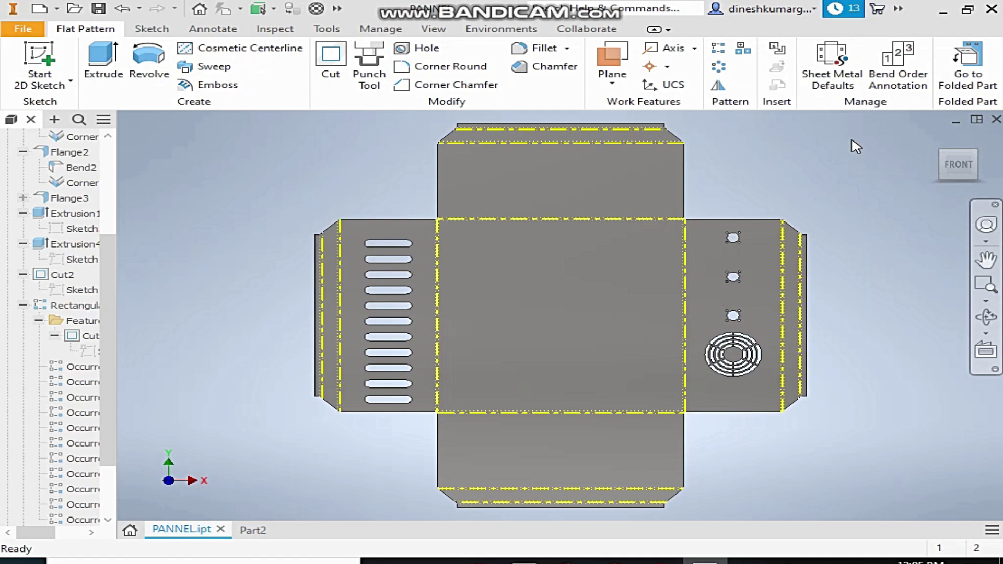
click(968, 65)
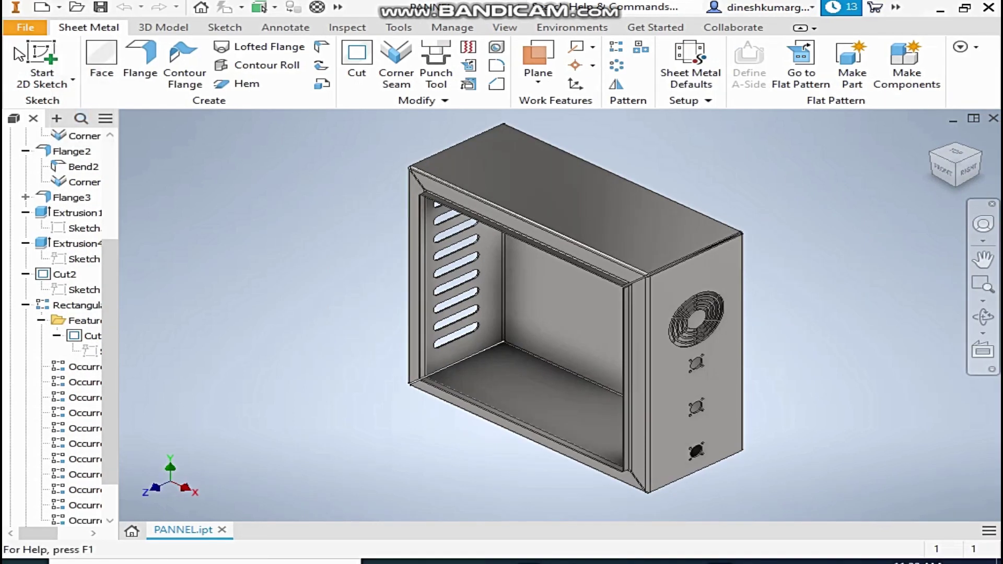
click(42, 12)
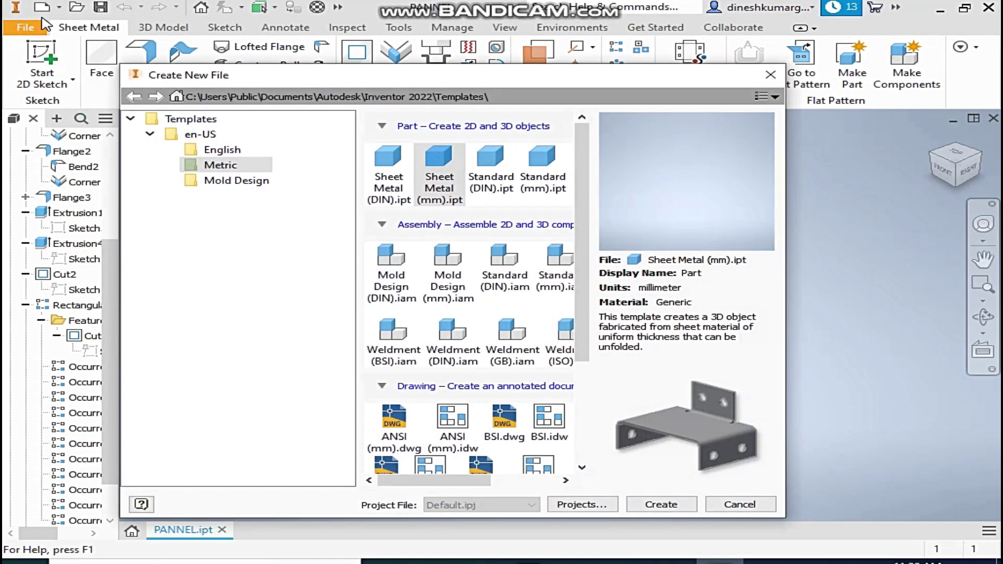
double_click(449, 170)
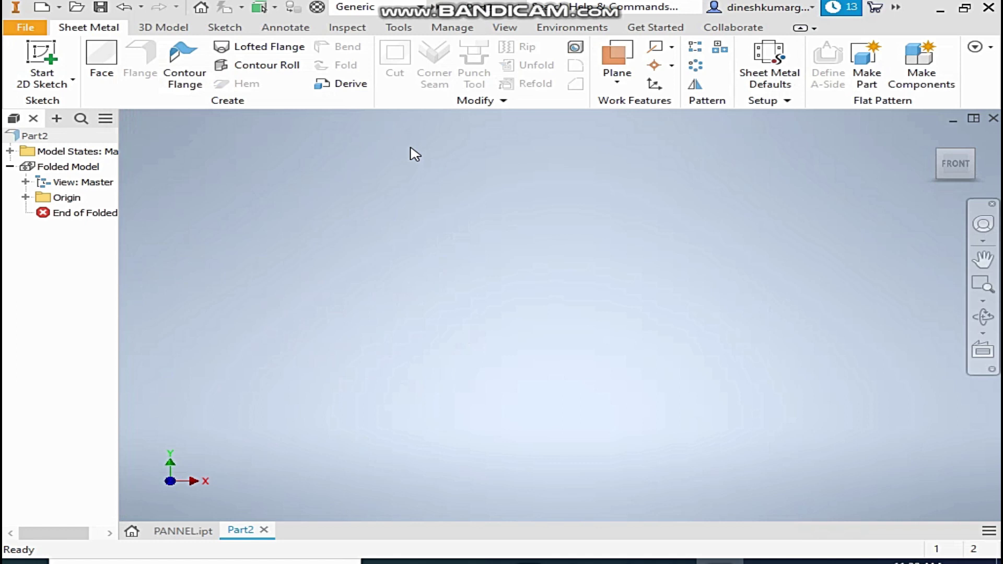
- Begin a 2D sketch on the XY plane, abandoning a corner-to-corner rectangle
click(42, 62)
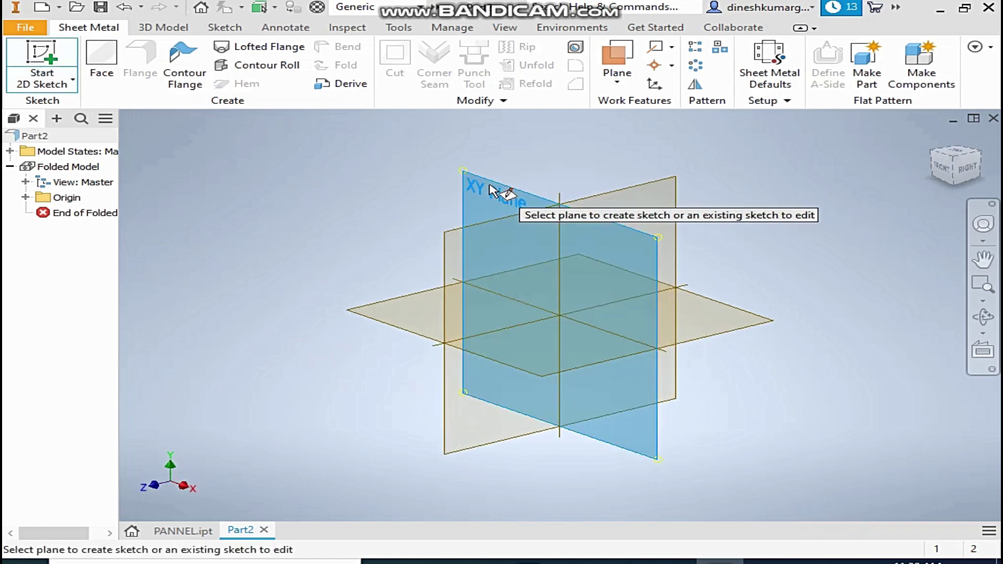
click(490, 189)
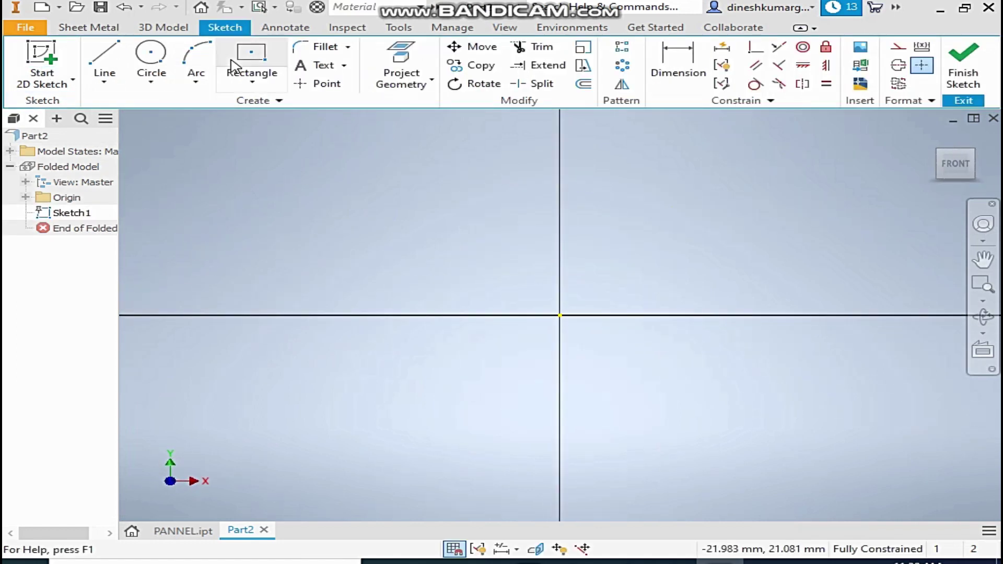
click(250, 54)
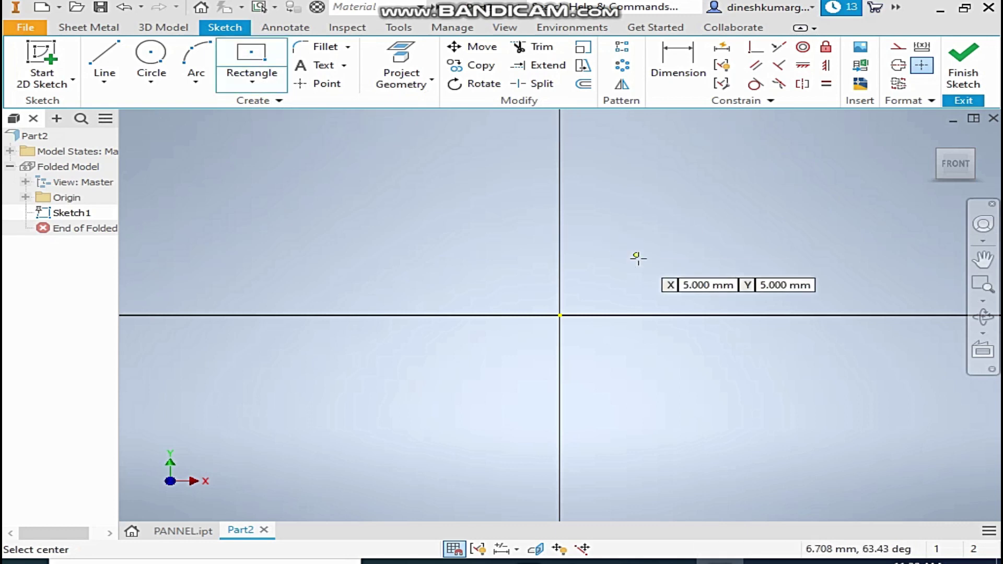
click(559, 315)
right_click(480, 336)
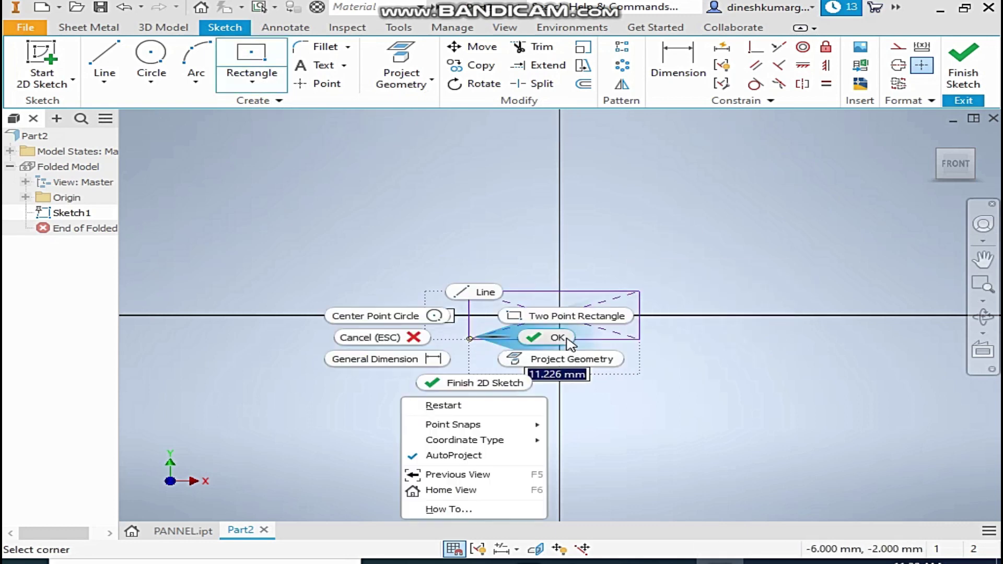
click(537, 336)
- Draw a 500 × 500 mm centre rectangle on the origin and finish the sketch
click(246, 60)
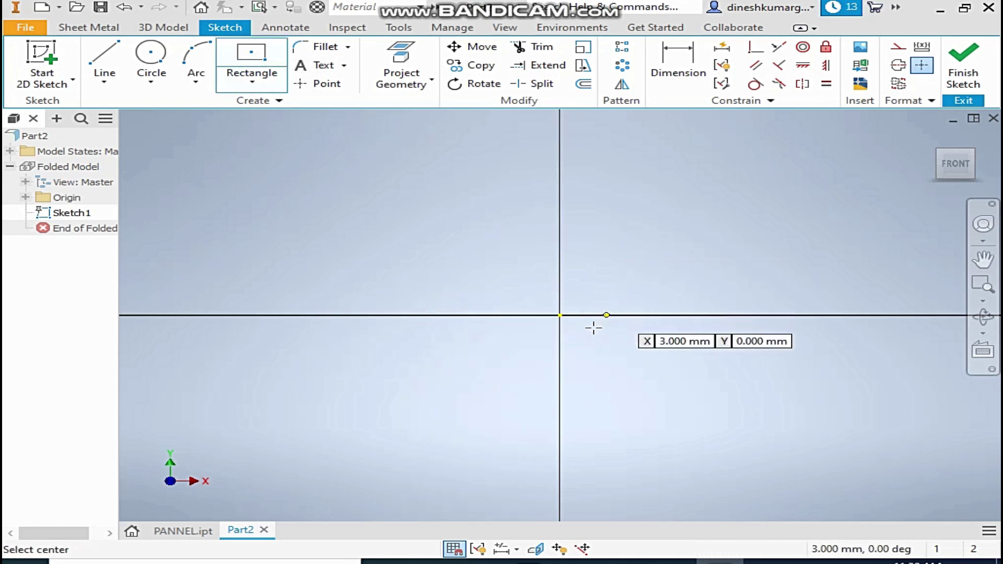
click(560, 315)
text(500)
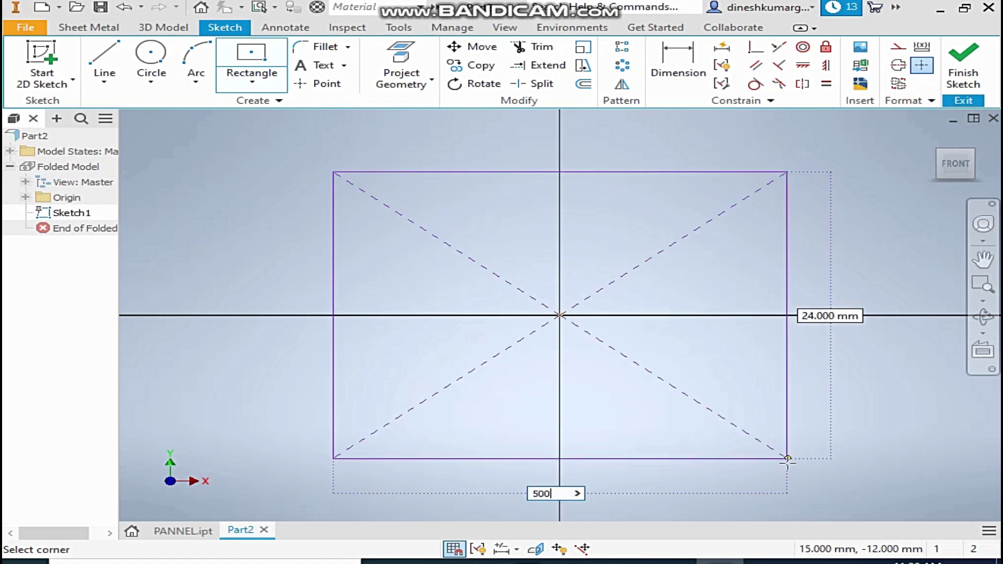
key(Tab)
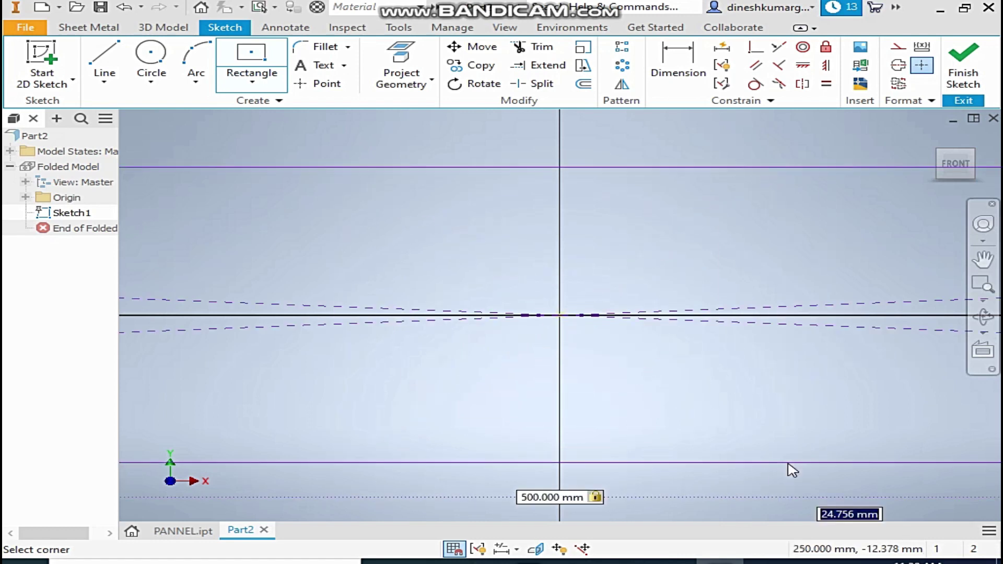
text(500)
key(Return)
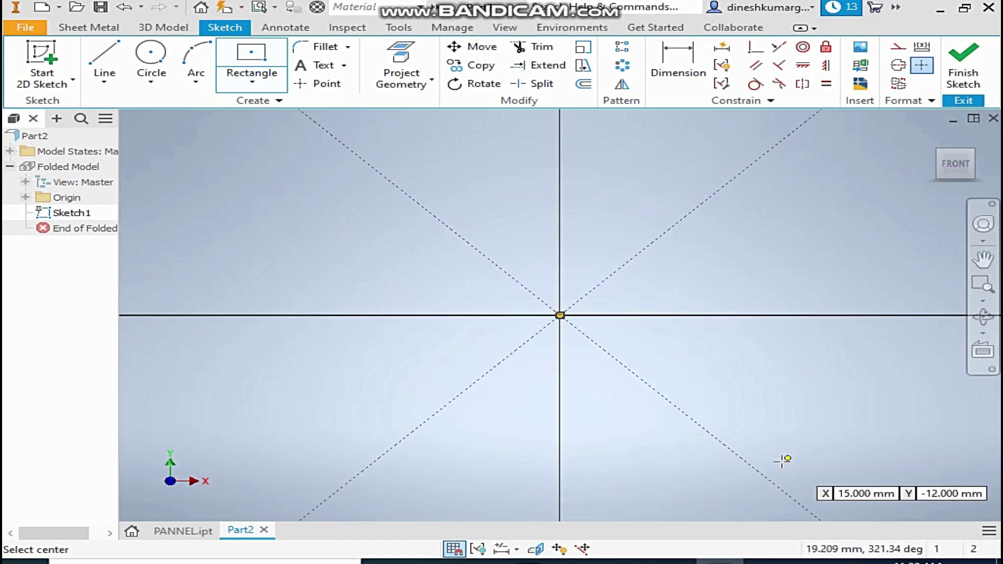
middle_drag(783, 460, 887, 532)
scroll(687, 371, down, 3)
middle_drag(687, 370, 614, 343)
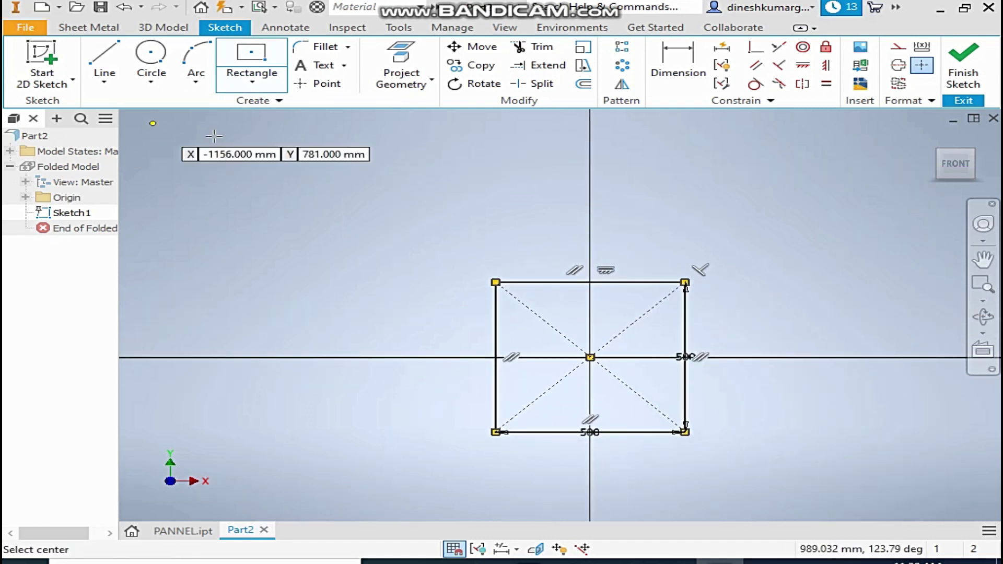
click(964, 68)
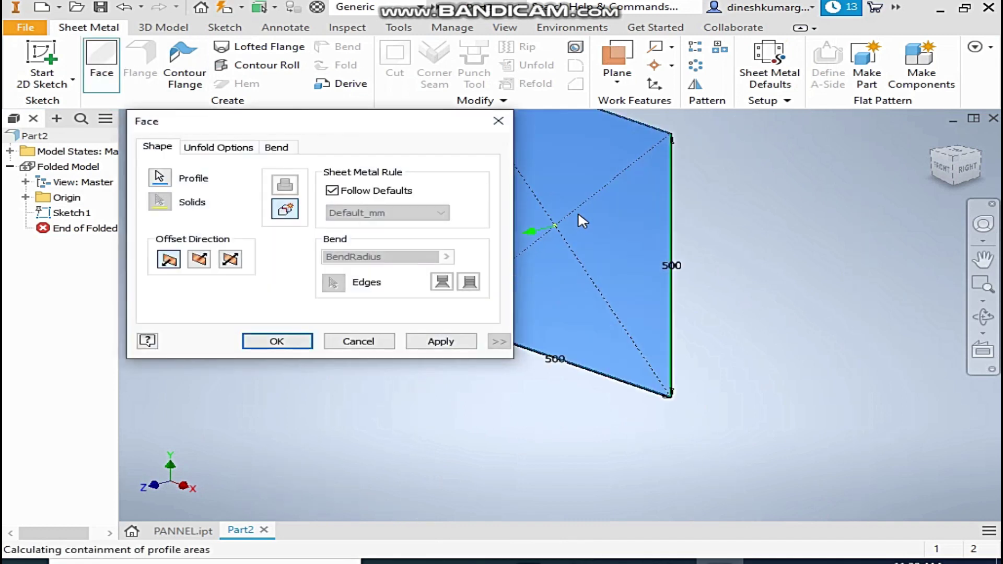
- Create the Face feature and override the rule thickness with 1 mm in Sheet Metal Defaults
click(277, 343)
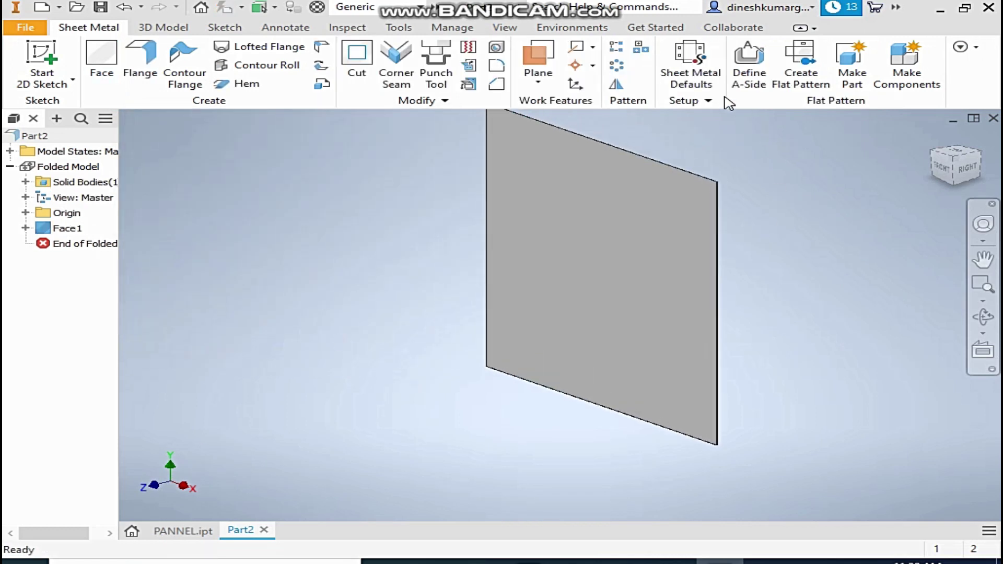
click(700, 78)
click(203, 197)
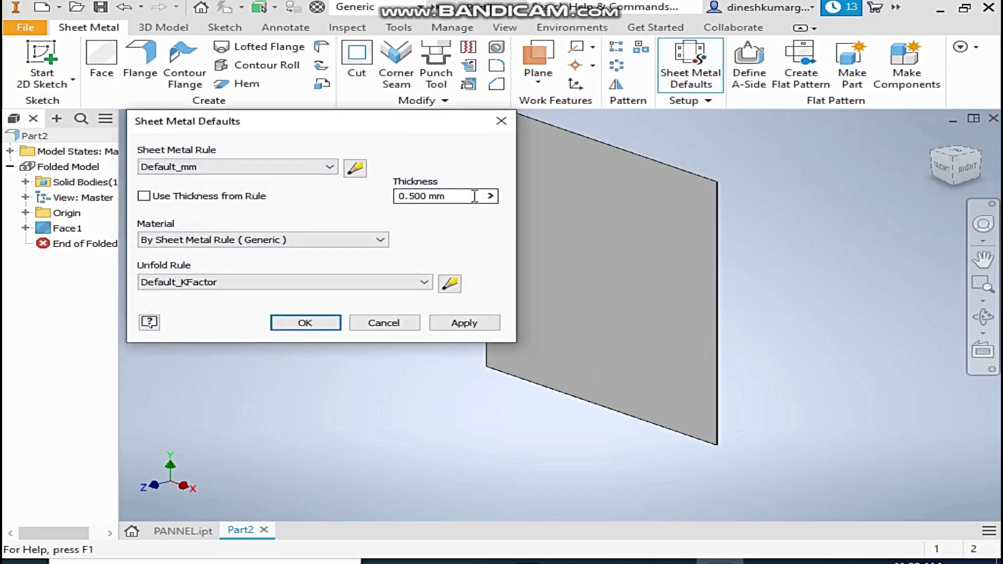
click(395, 197)
text(1.6)
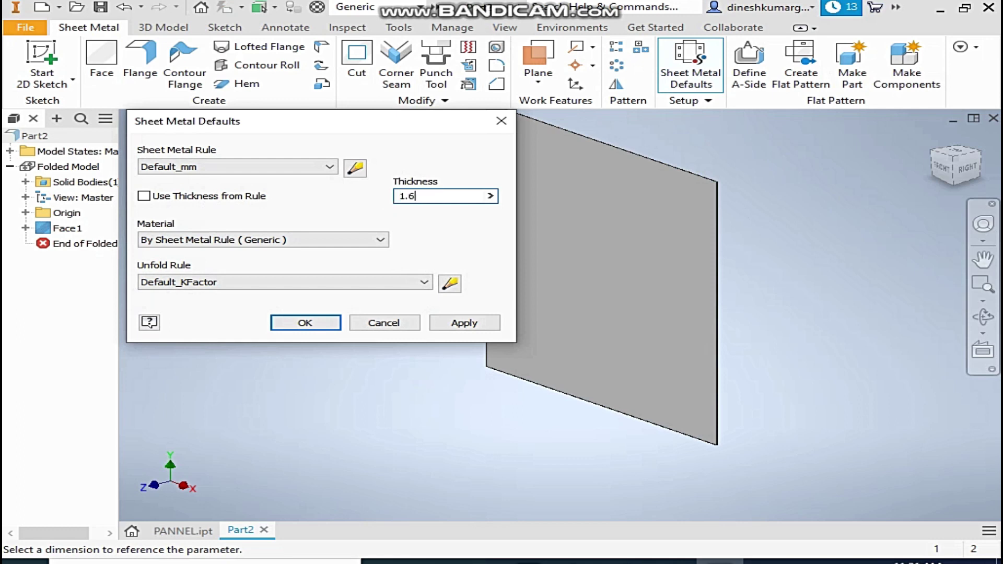
key(Return)
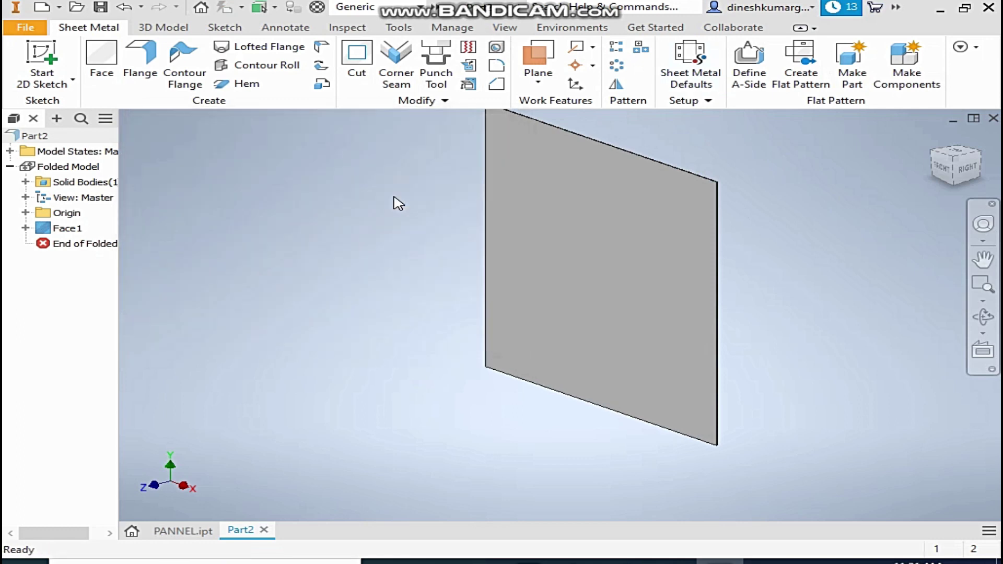
scroll(746, 209, up, 5)
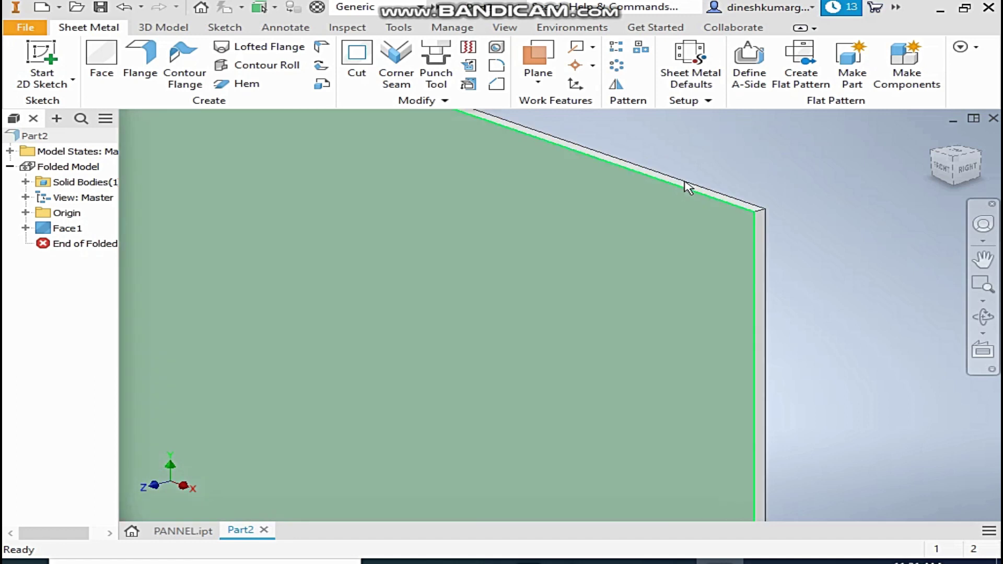
scroll(694, 175, down, 5)
middle_drag(713, 198, 734, 214)
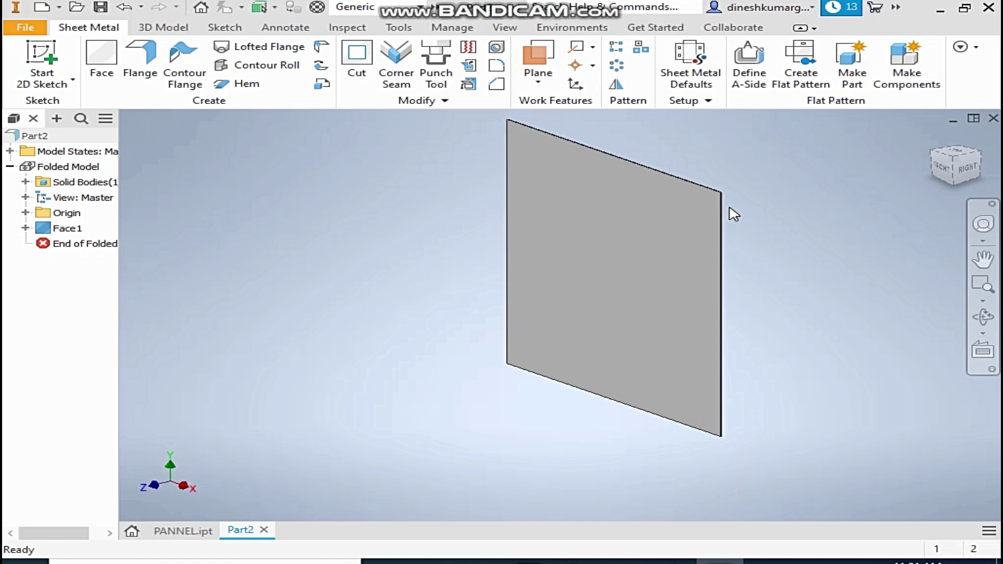
- Flange the panel's top, left and bottom edges, entering 2000 as the flange height
click(135, 60)
click(631, 165)
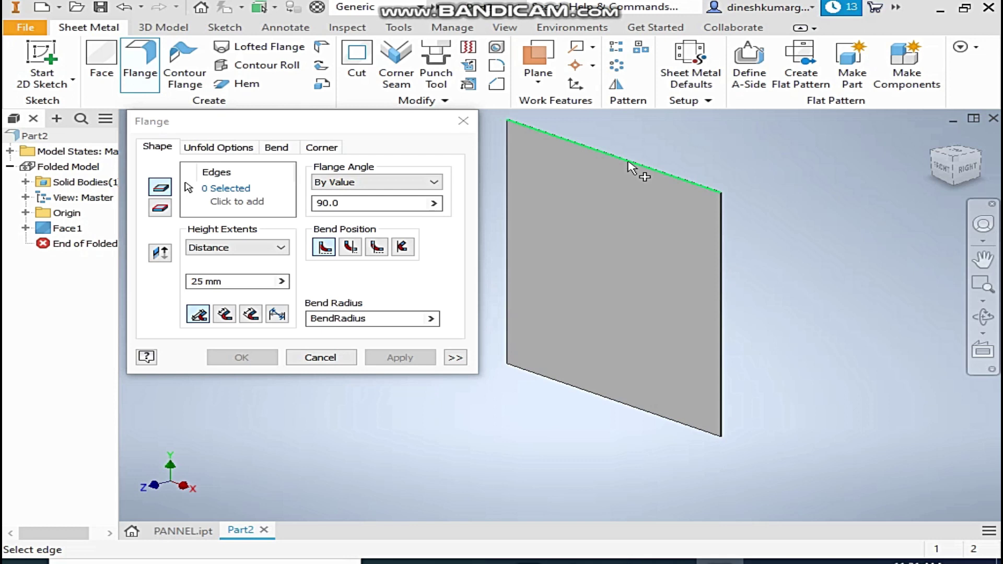
scroll(716, 250, down, 3)
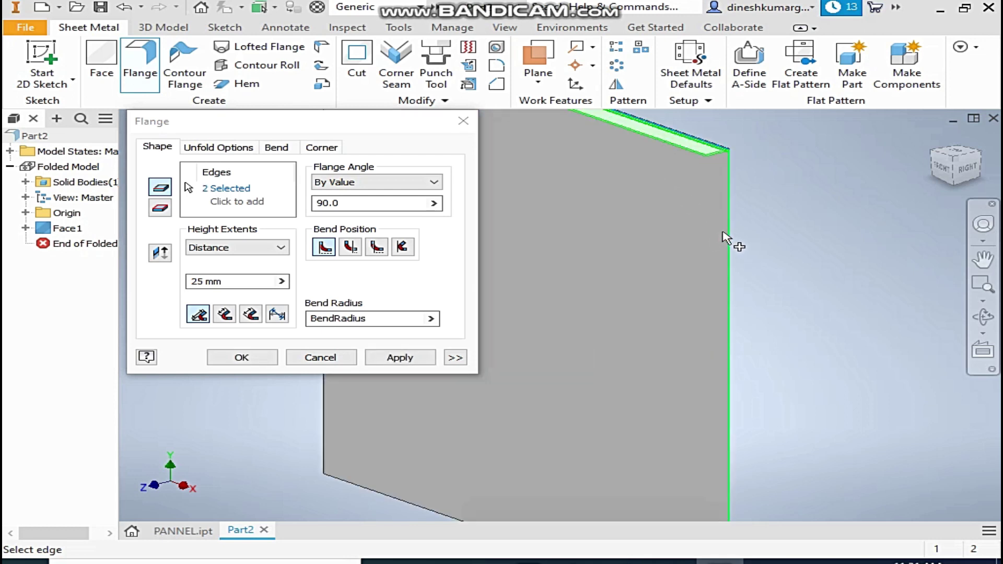
middle_drag(459, 229, 809, 230)
click(675, 235)
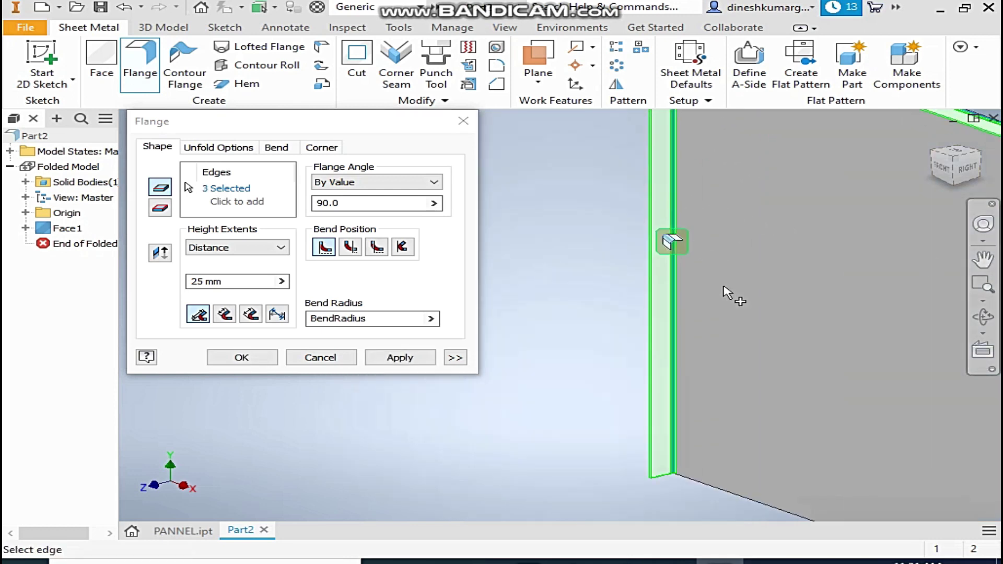
middle_drag(724, 292, 611, 196)
click(668, 416)
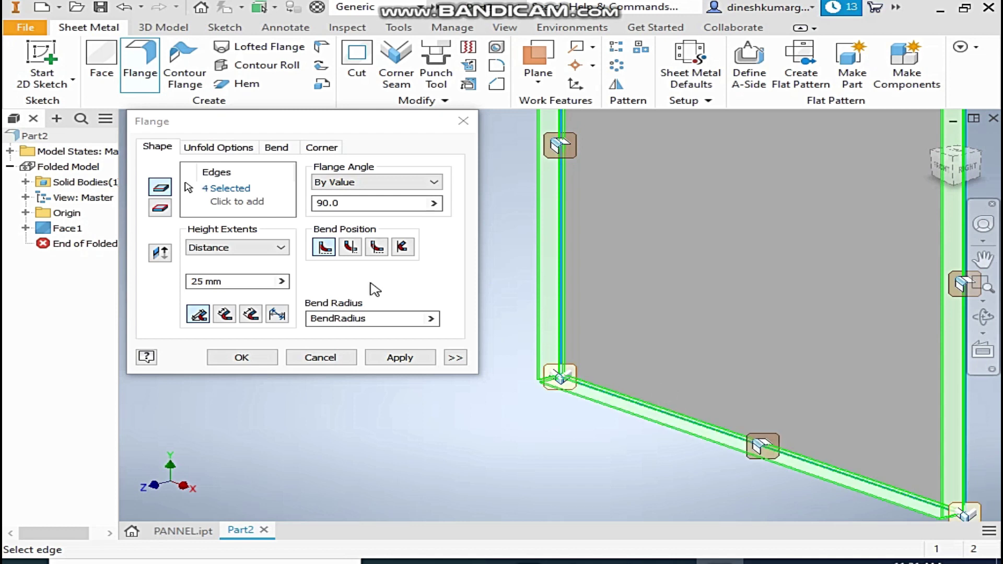
click(235, 281)
text(20)
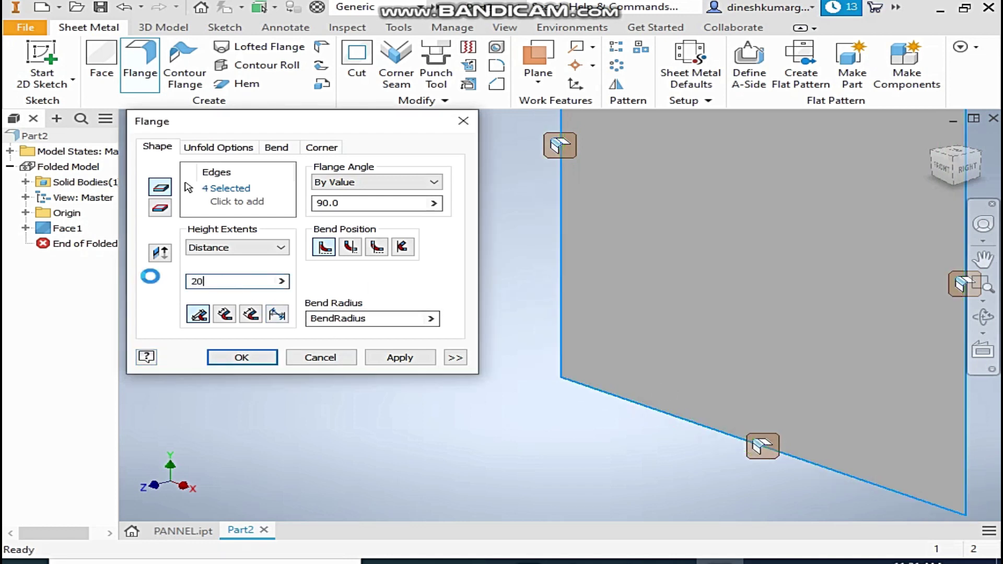
text(00)
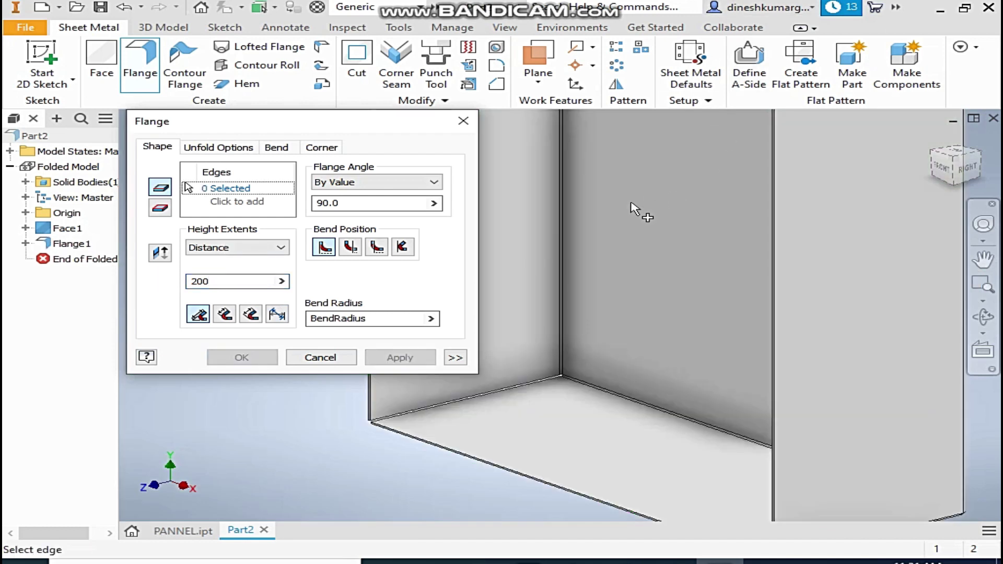
scroll(640, 213, down, 3)
scroll(654, 197, up, 2)
scroll(700, 197, up, 2)
scroll(704, 201, up, 1)
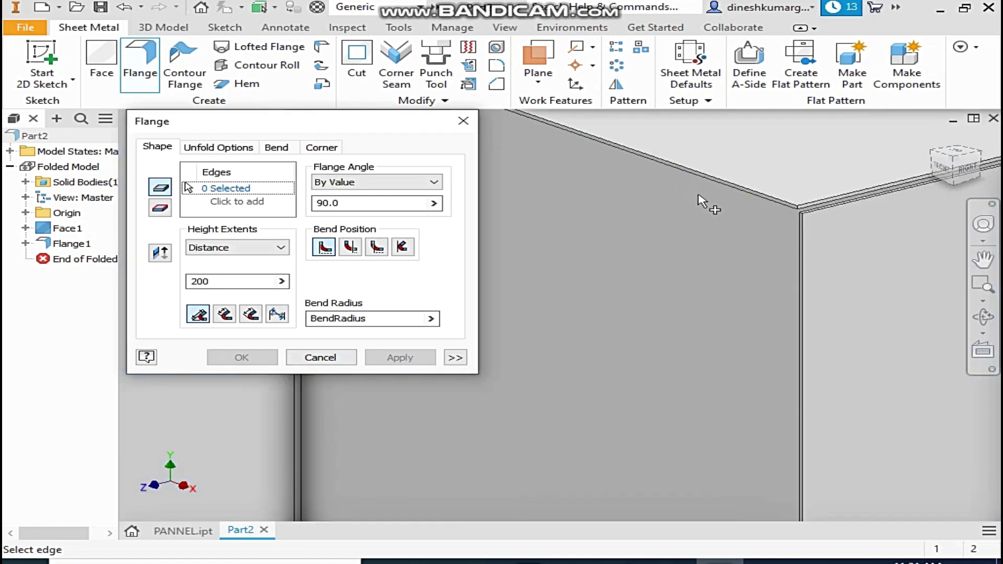
- Pick the four front-opening edges and set the flange distance to 40 mm
click(702, 187)
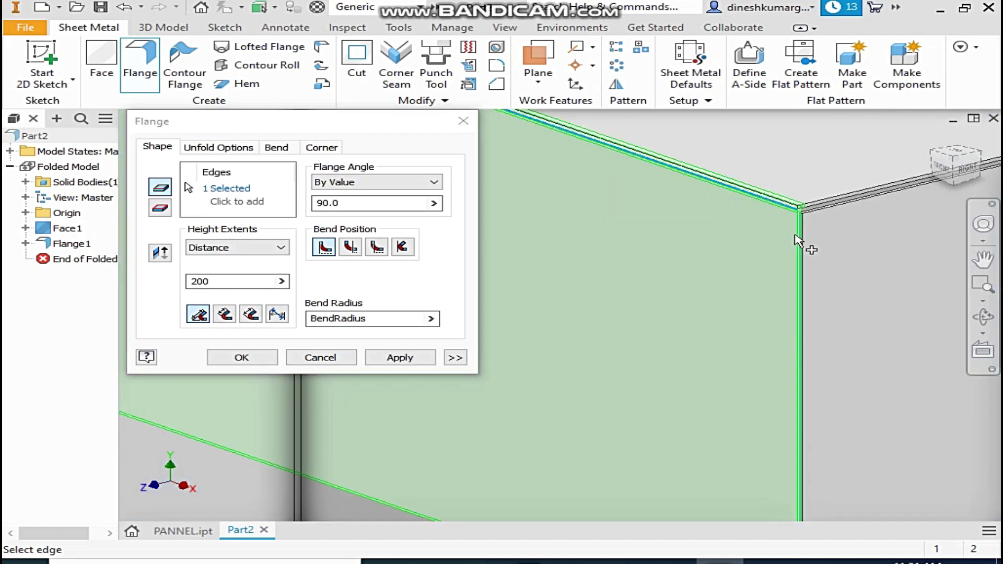
click(800, 243)
scroll(709, 226, down, 3)
scroll(601, 282, up, 4)
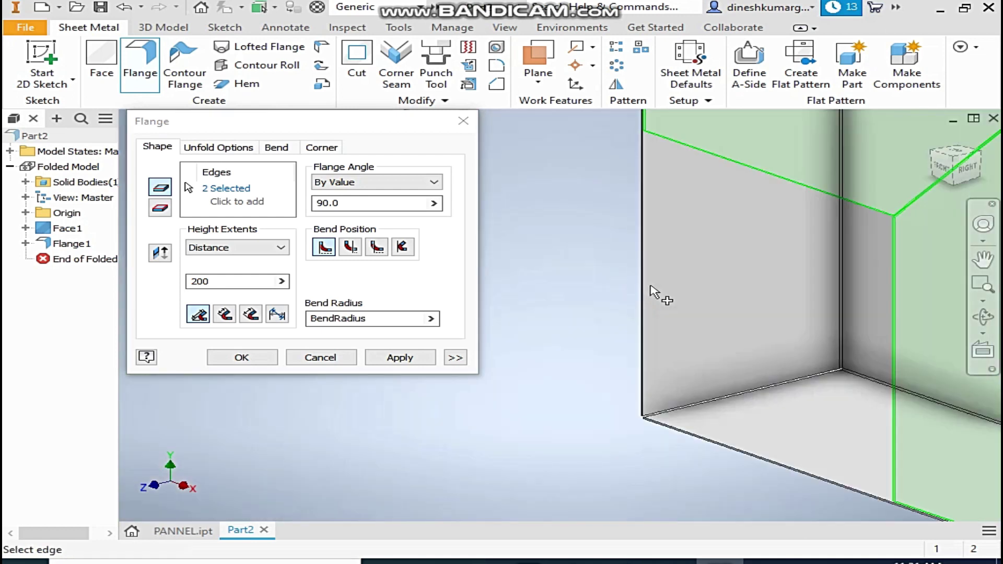
click(734, 435)
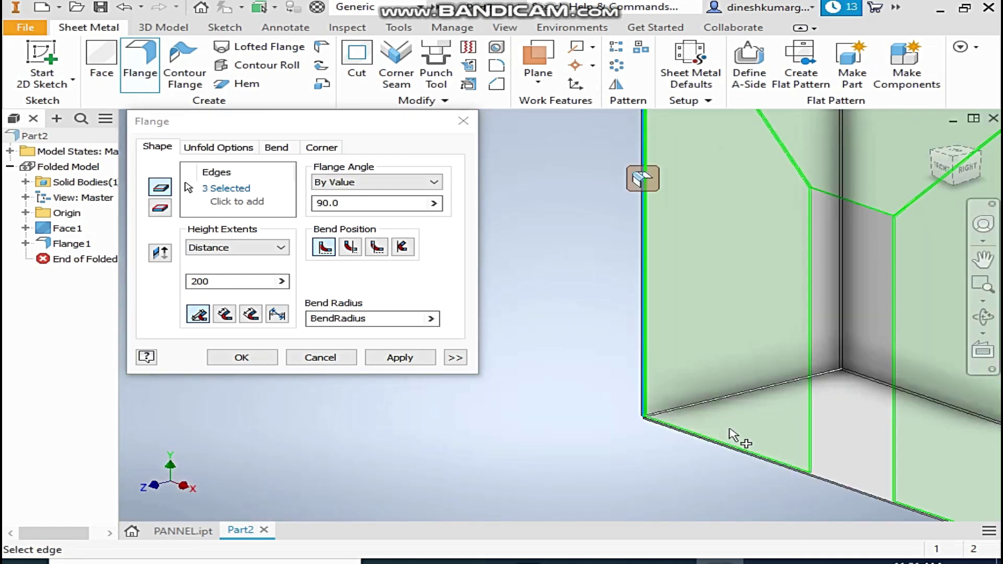
click(837, 482)
double_click(230, 282)
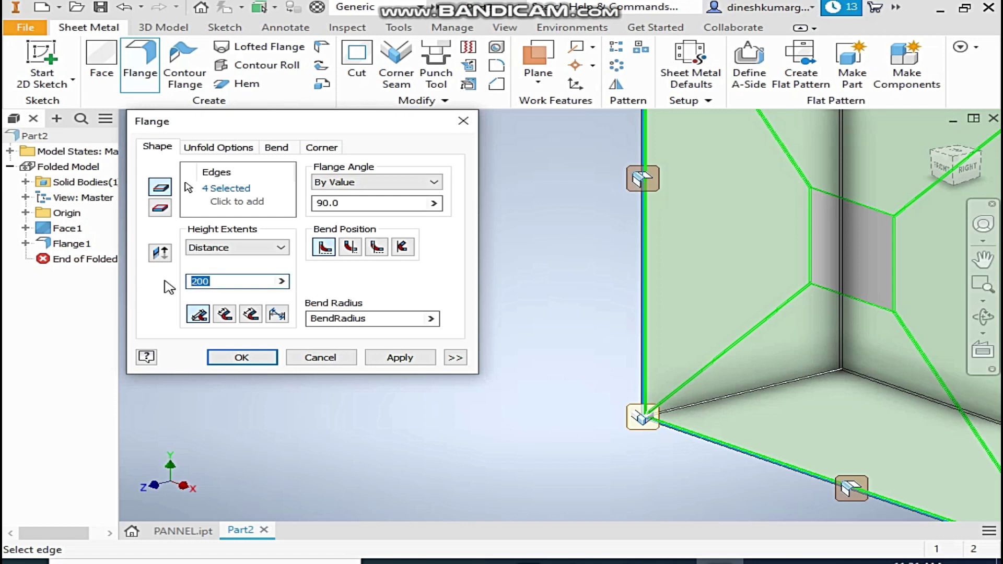
text(40)
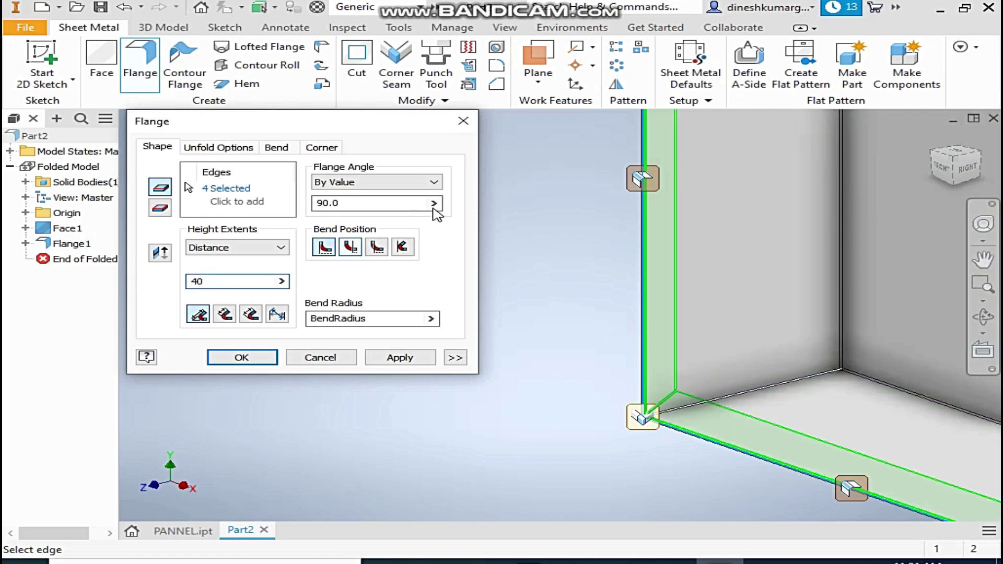
middle_drag(654, 317, 550, 250)
- Apply the 40 mm flange, then pick the front frame's four outer edges for a new flange
click(413, 359)
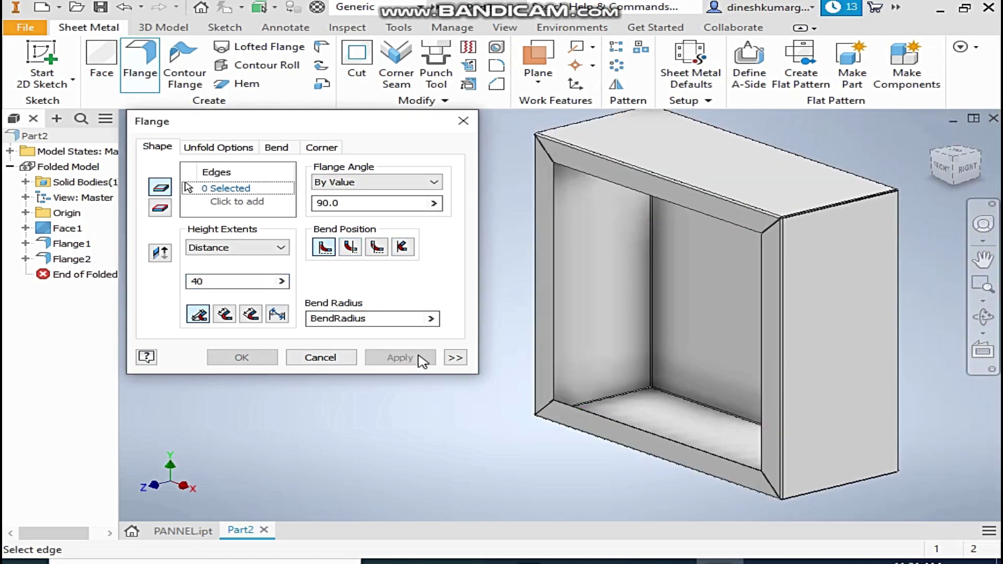
scroll(585, 208, up, 5)
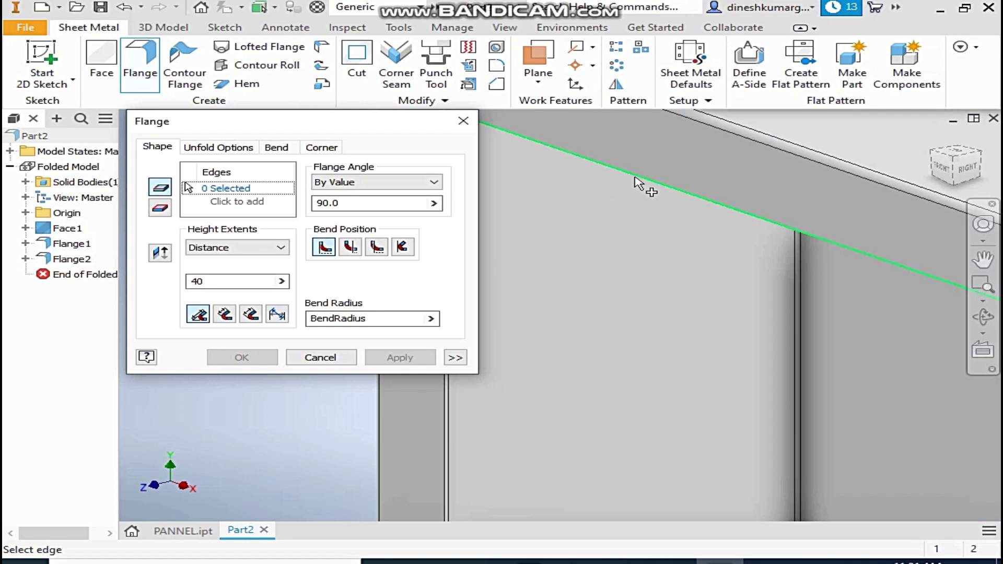
click(666, 202)
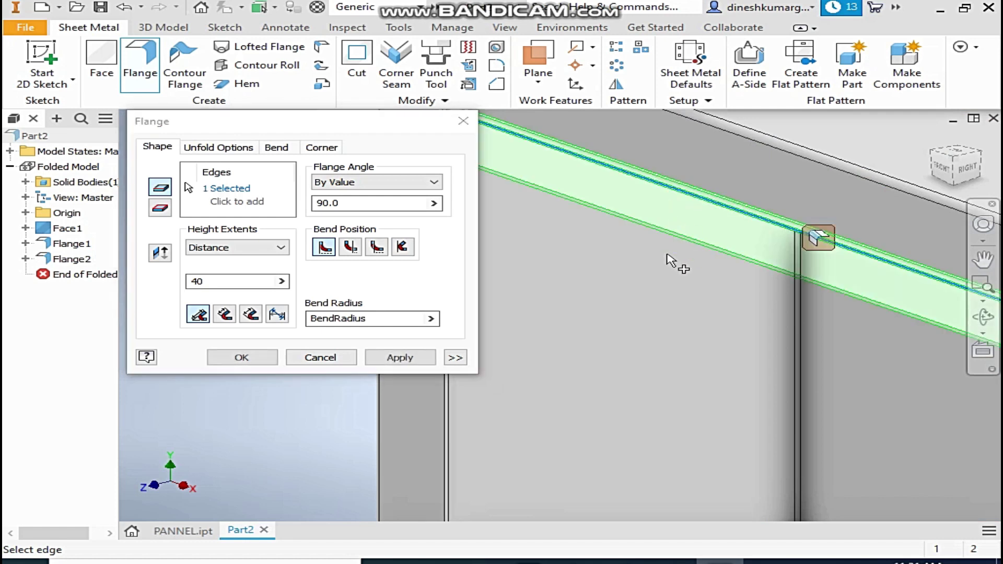
scroll(653, 266, down, 5)
click(599, 280)
scroll(600, 279, down, 3)
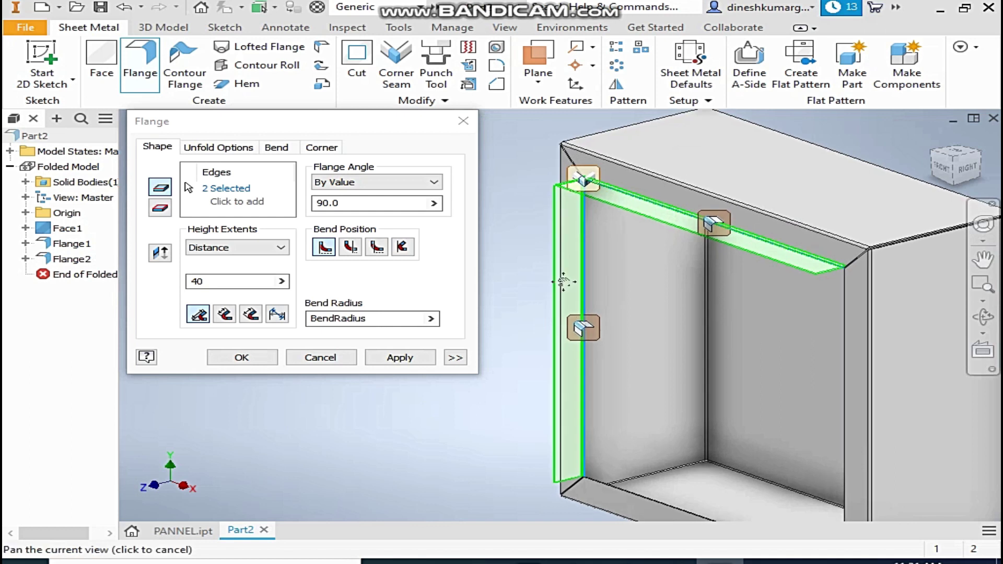
scroll(571, 413, up, 5)
scroll(558, 386, down, 5)
click(557, 385)
scroll(667, 354, up, 3)
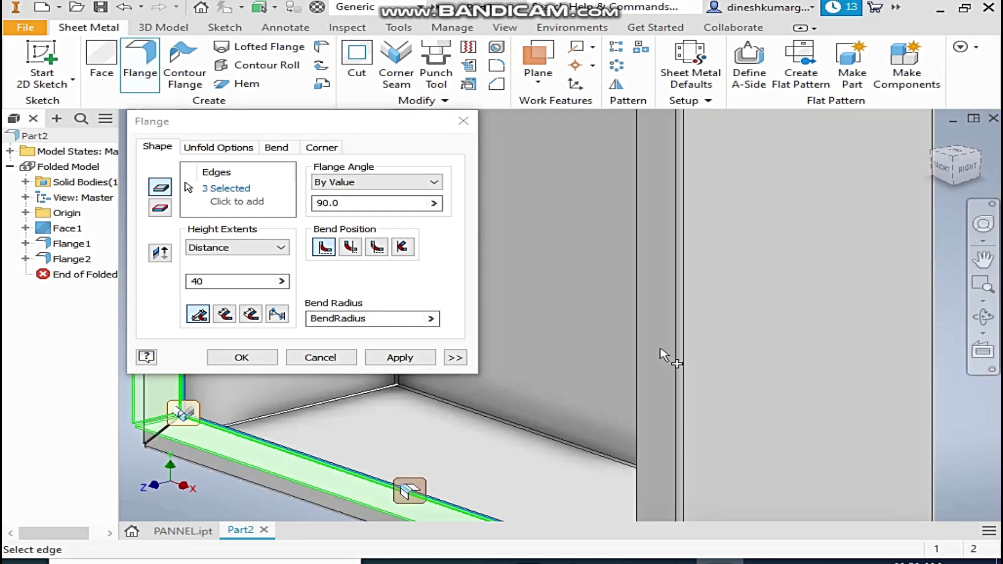
click(638, 353)
scroll(573, 347, down, 3)
middle_drag(573, 347, 873, 385)
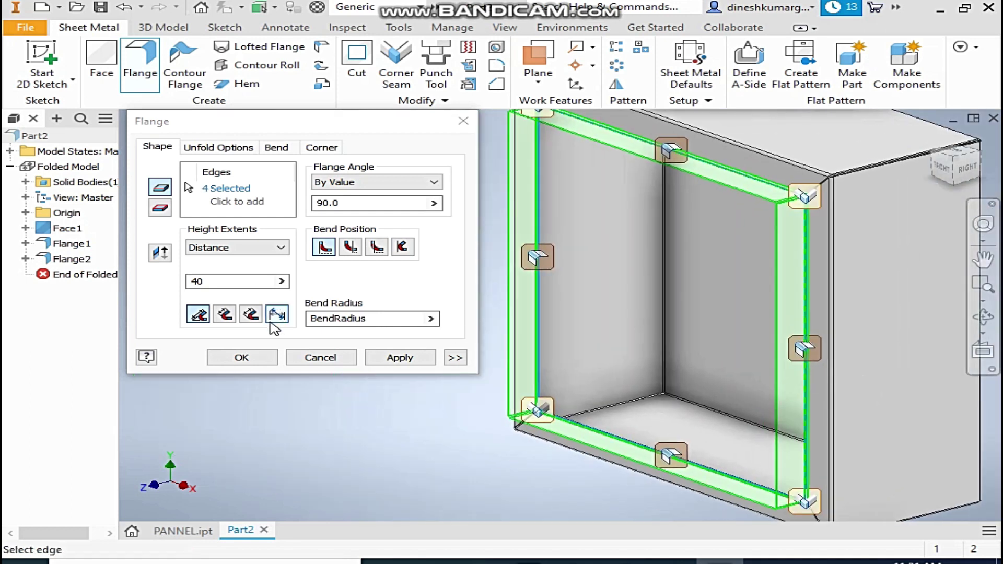
- Set the new flange height to 15 mm and create it
double_click(222, 282)
text(15)
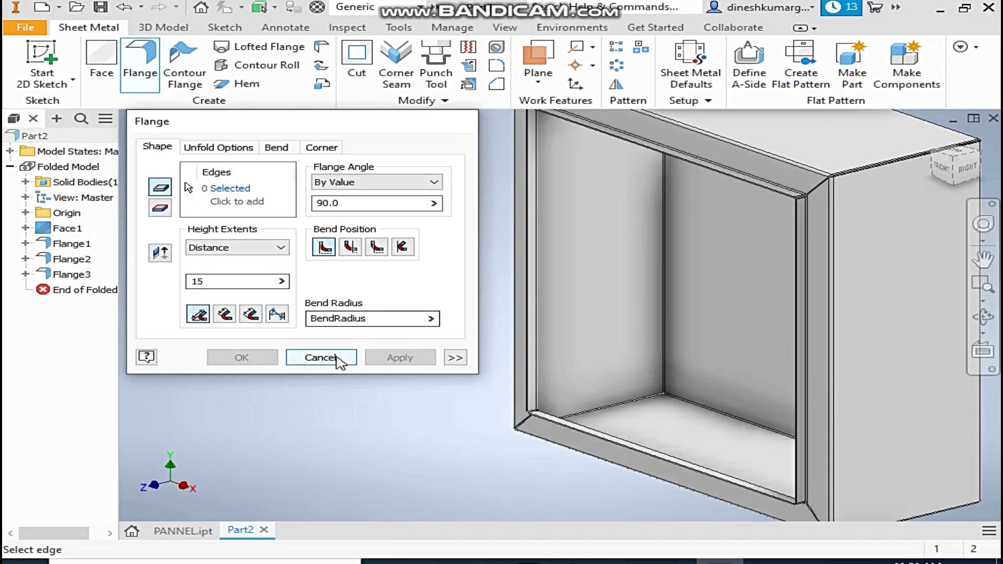
click(321, 358)
mouse_move(251, 297)
middle_down()
mouse_move(239, 296)
mouse_move(385, 266)
middle_up()
scroll(385, 266, down, 3)
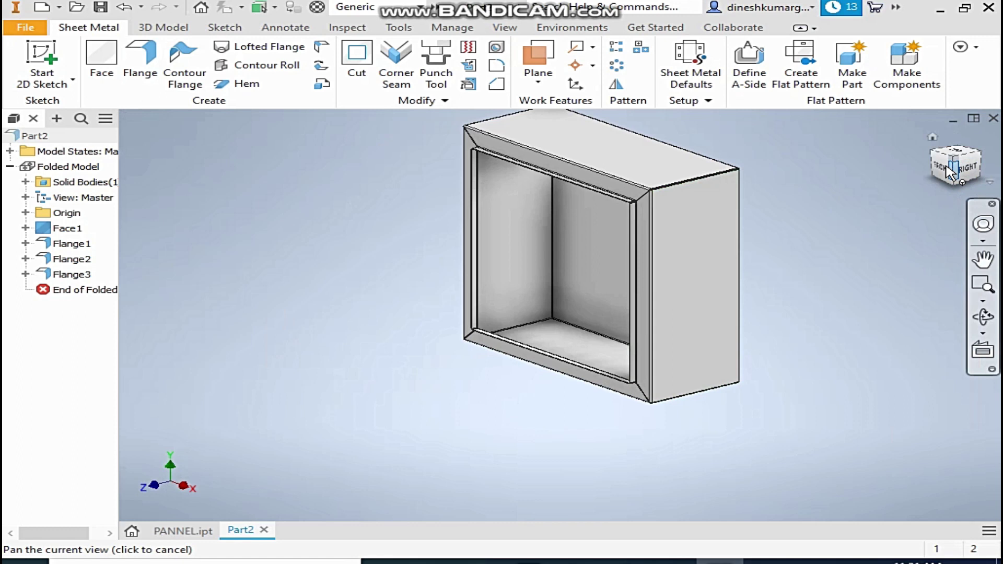
- Reorient to a top-front-right view with the ViewCube and select the right side face
click(930, 157)
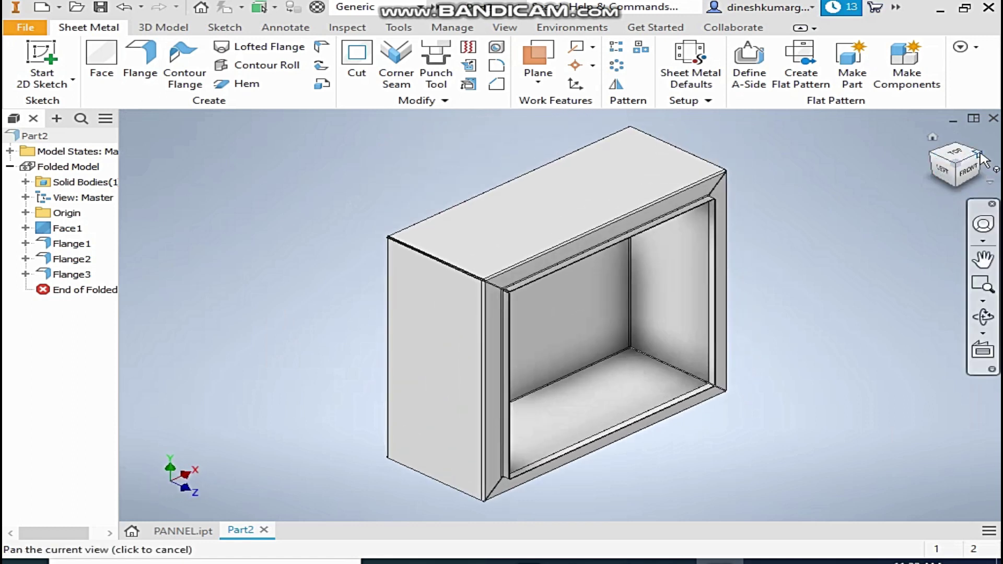
click(981, 160)
scroll(823, 289, down, 1)
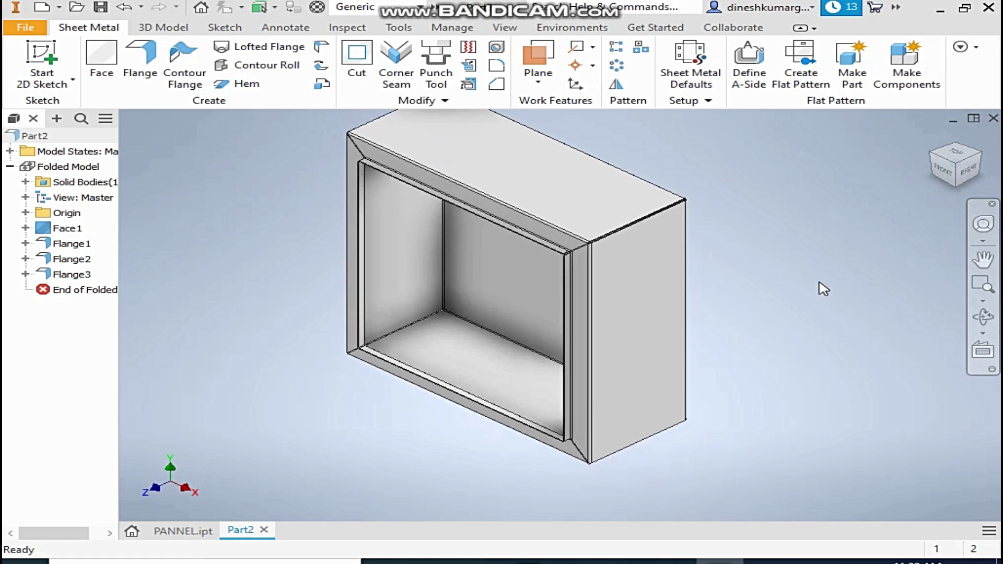
click(643, 272)
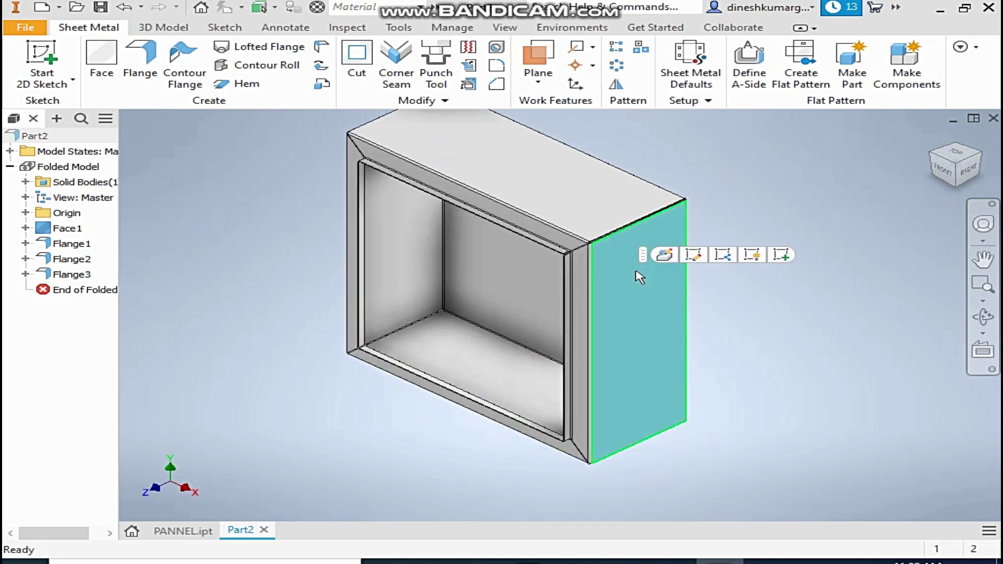
- Sketch a 120 mm circle on the right side face
click(782, 255)
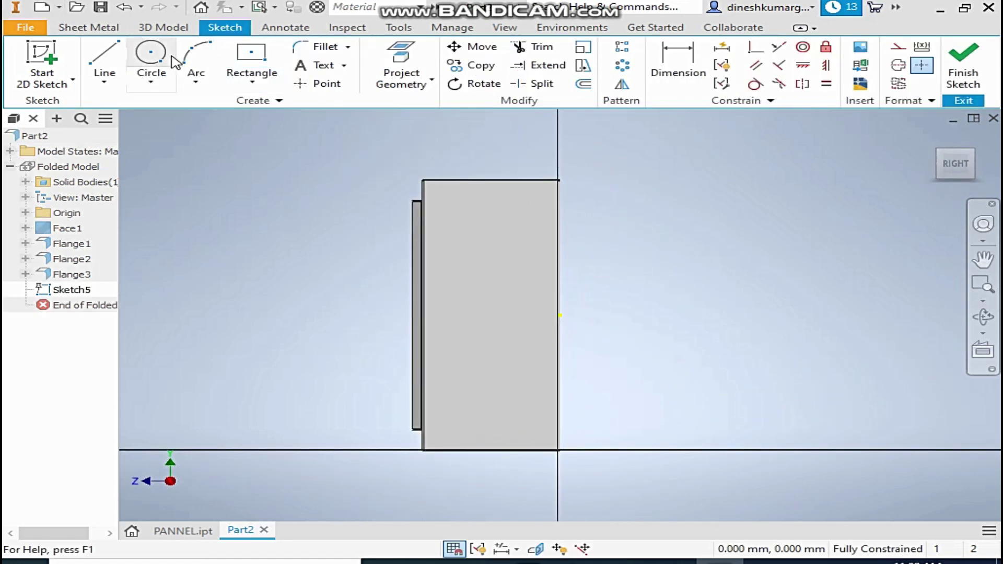
click(152, 52)
click(481, 257)
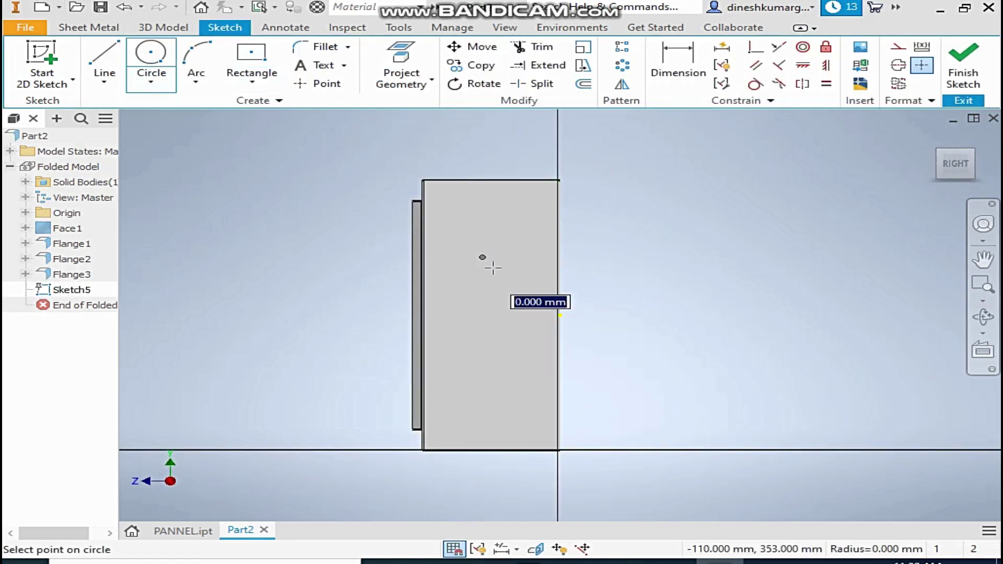
text(120)
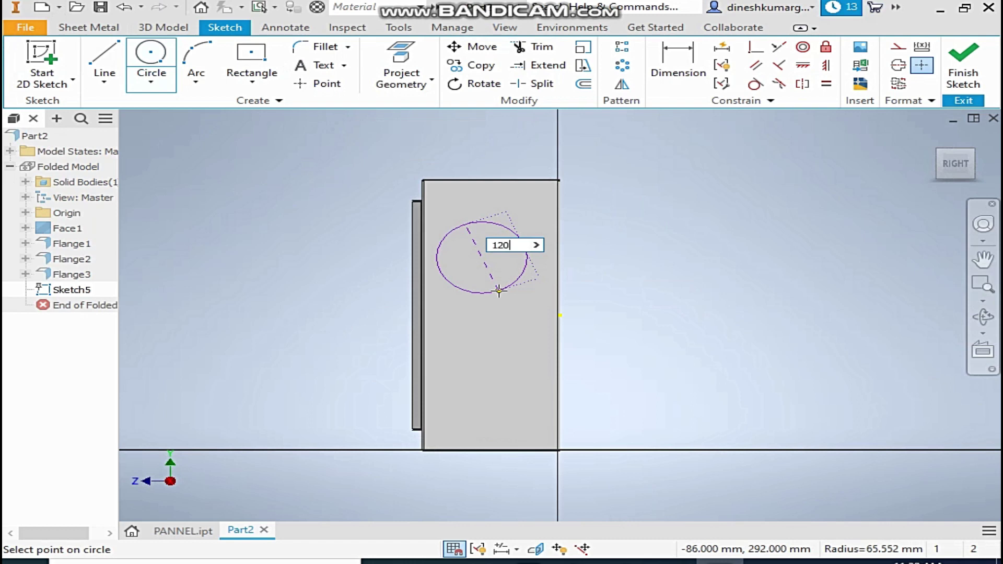
key(Return)
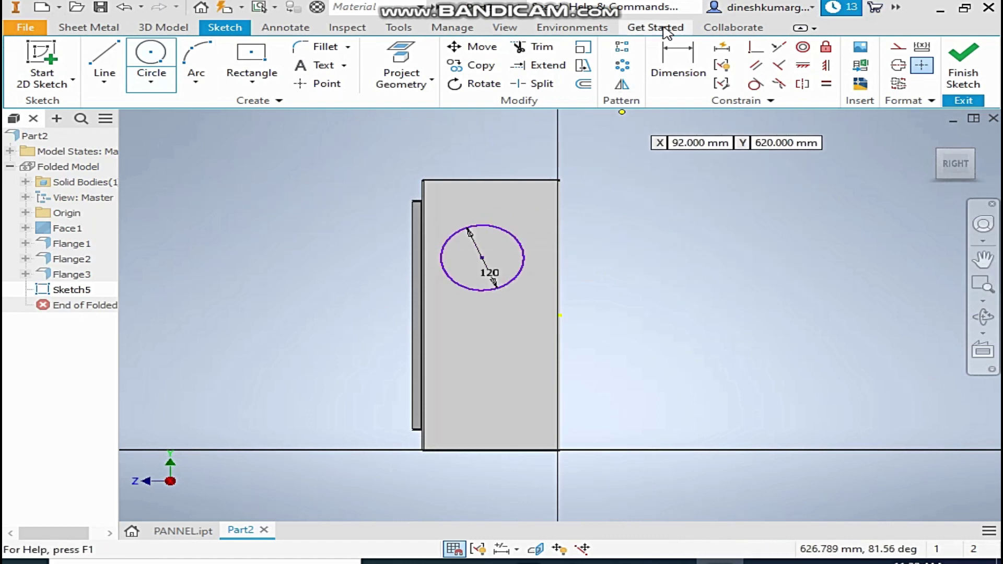
- Dimension the circle centre 150 mm below the top edge
click(677, 68)
scroll(521, 189, down, 5)
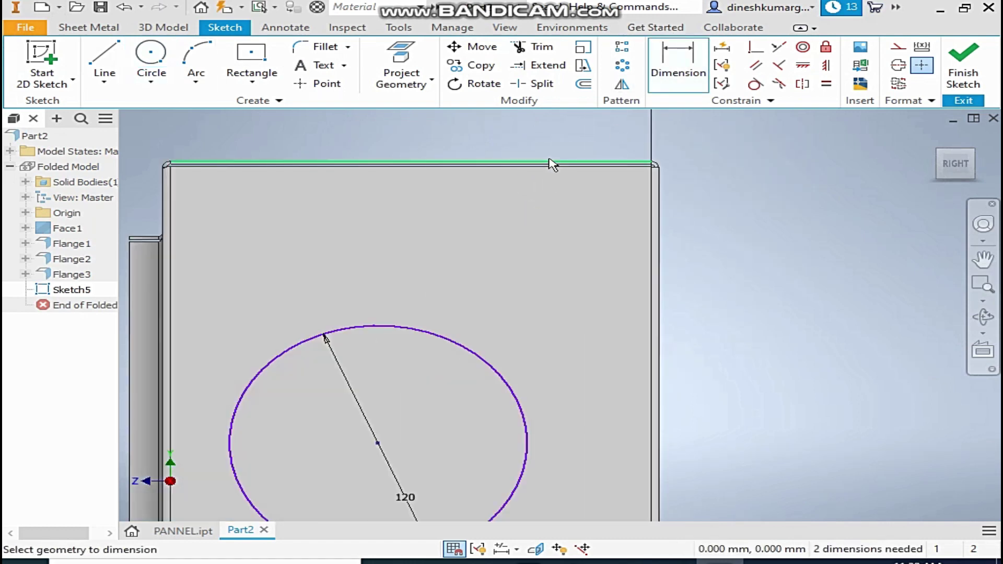
click(552, 165)
click(485, 361)
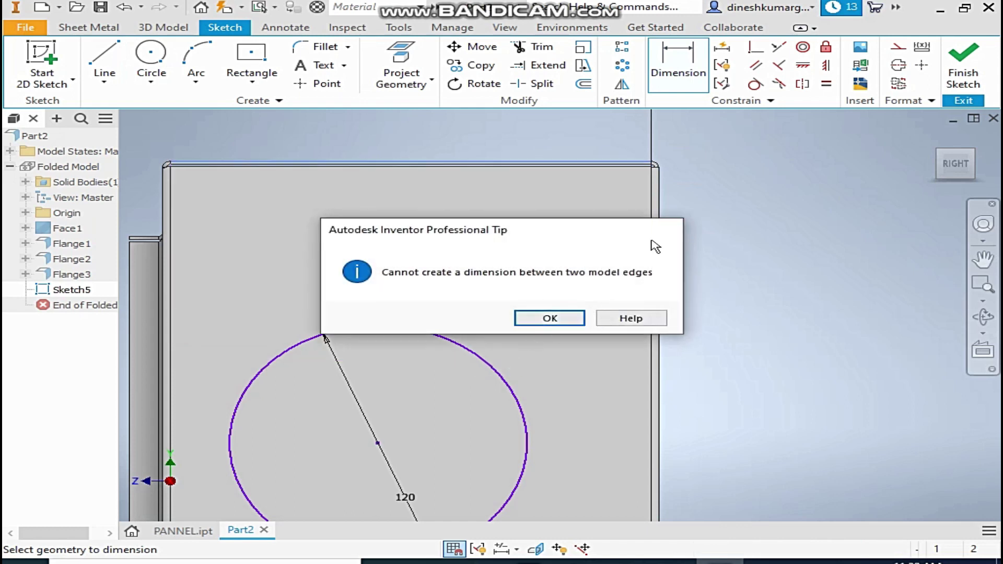
click(550, 318)
click(522, 407)
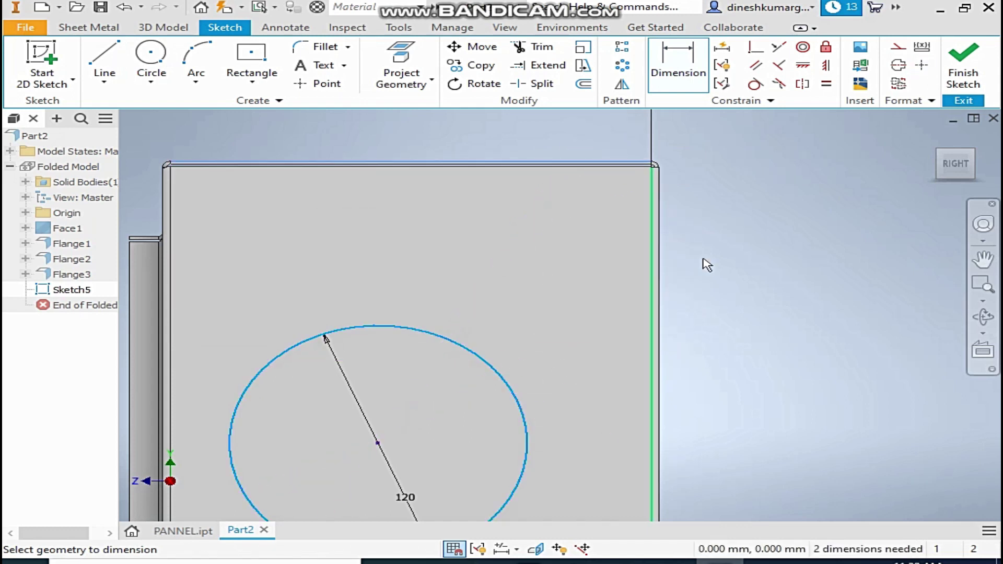
click(738, 311)
text(150)
key(Return)
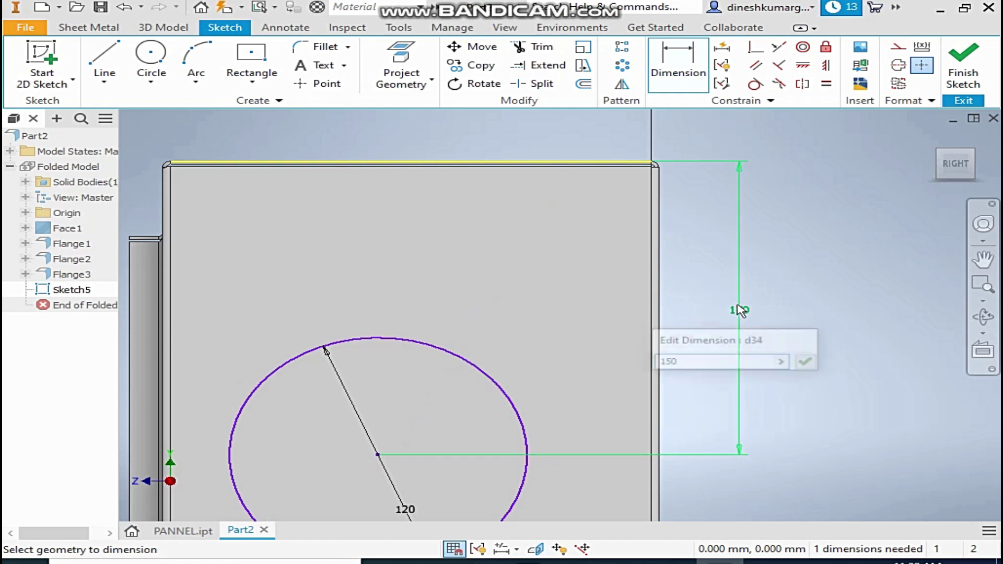
- Vertically align the circle centre with the top edge's midpoint
click(831, 65)
click(411, 161)
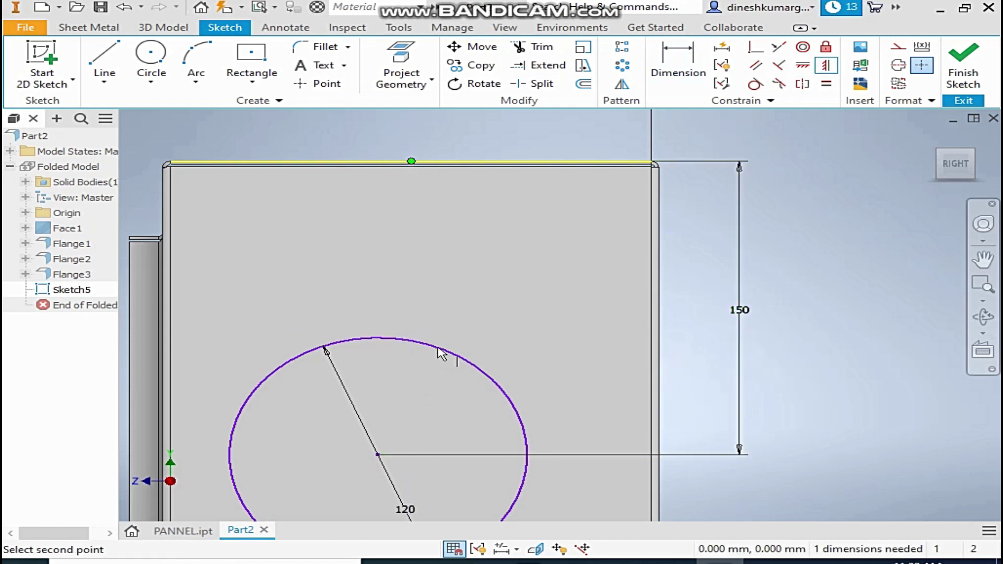
click(379, 455)
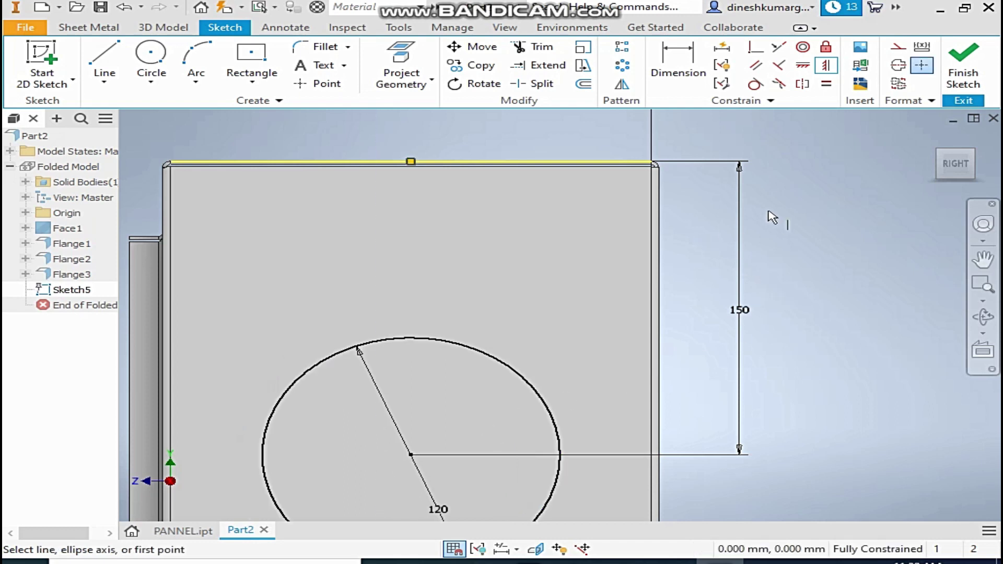
right_click(775, 215)
click(750, 327)
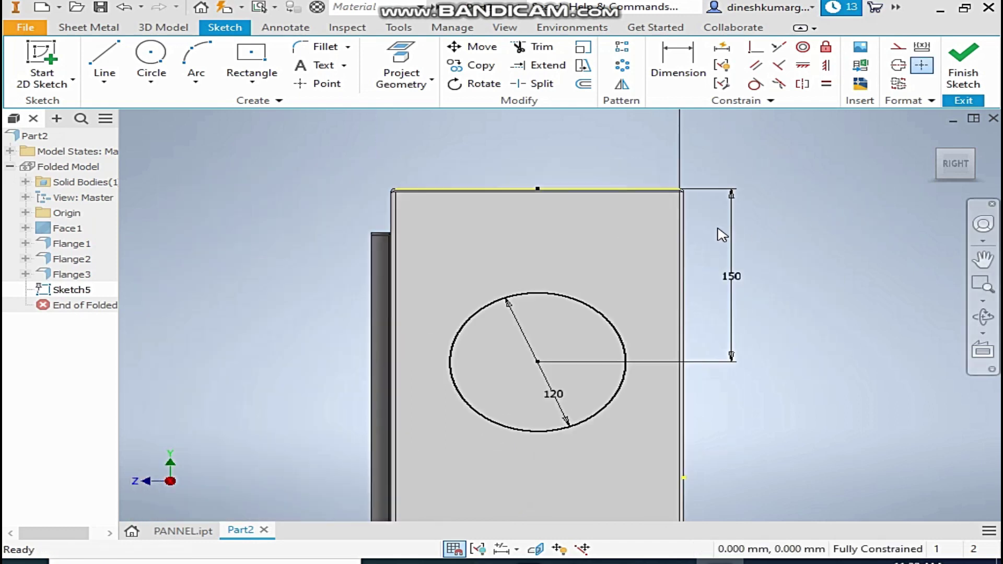
middle_drag(721, 232, 587, 181)
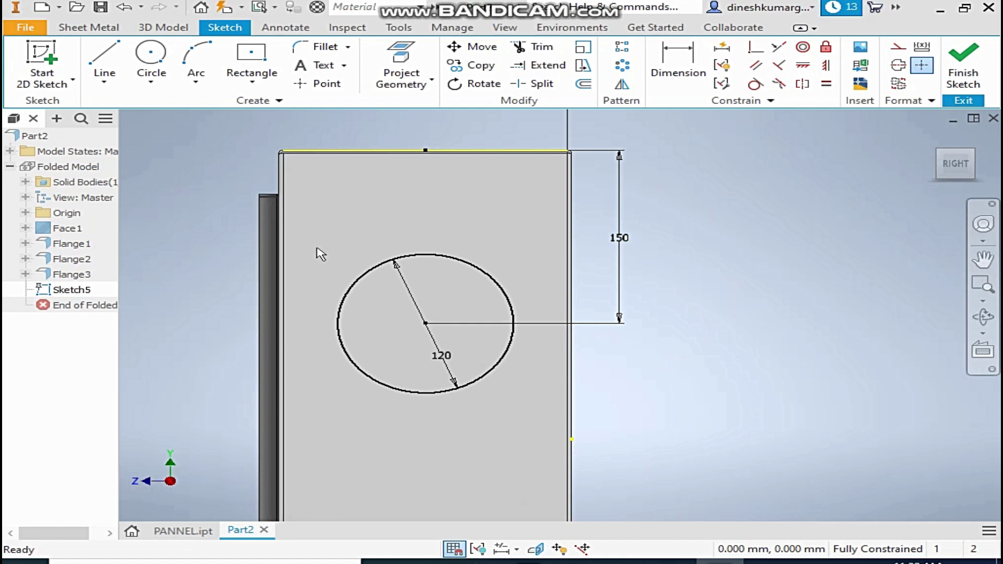
- Add concentric circles of 100, 80, 50 and 40 mm on the common centre
click(151, 57)
scroll(424, 321, up, 3)
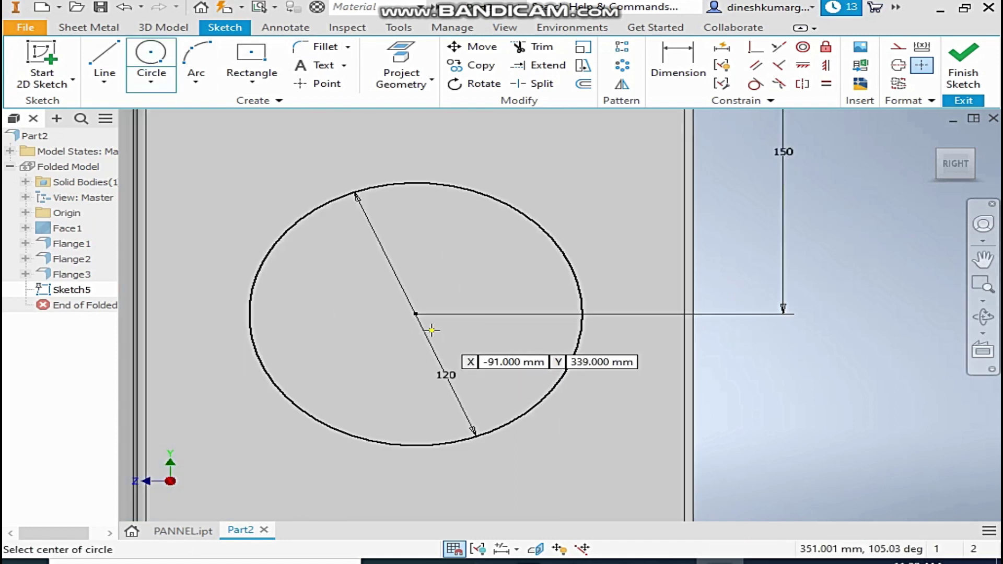
click(415, 313)
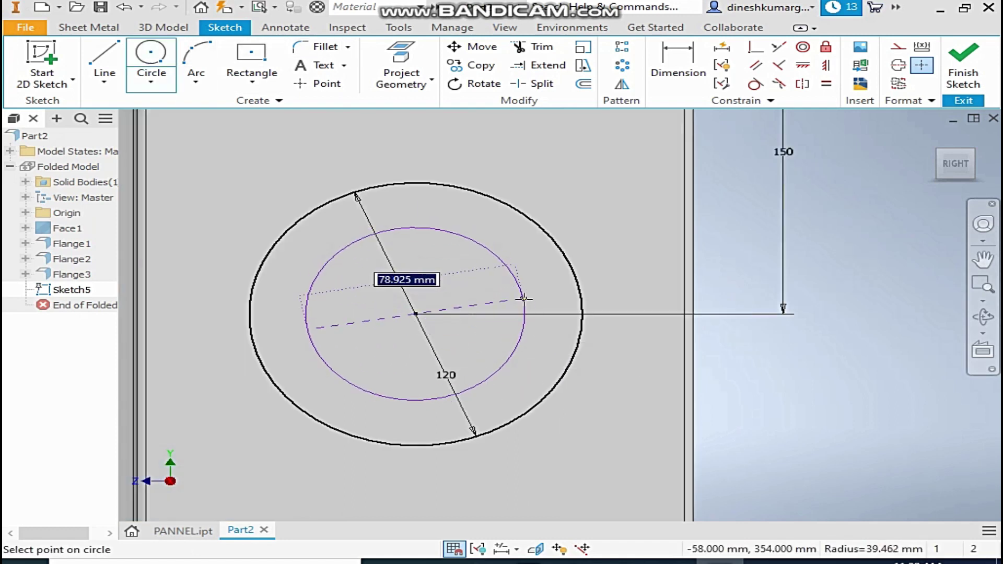
text(100)
key(Return)
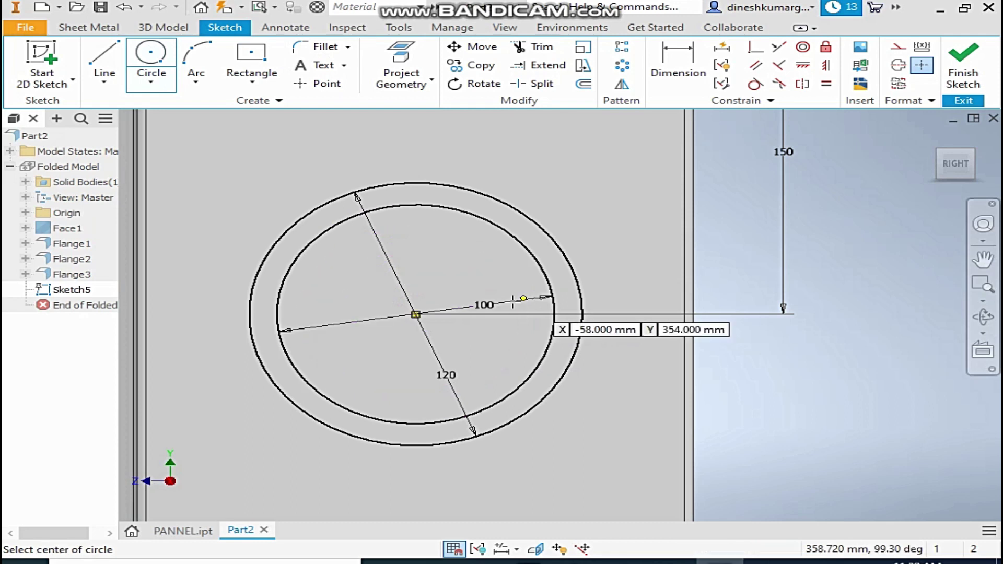
click(415, 314)
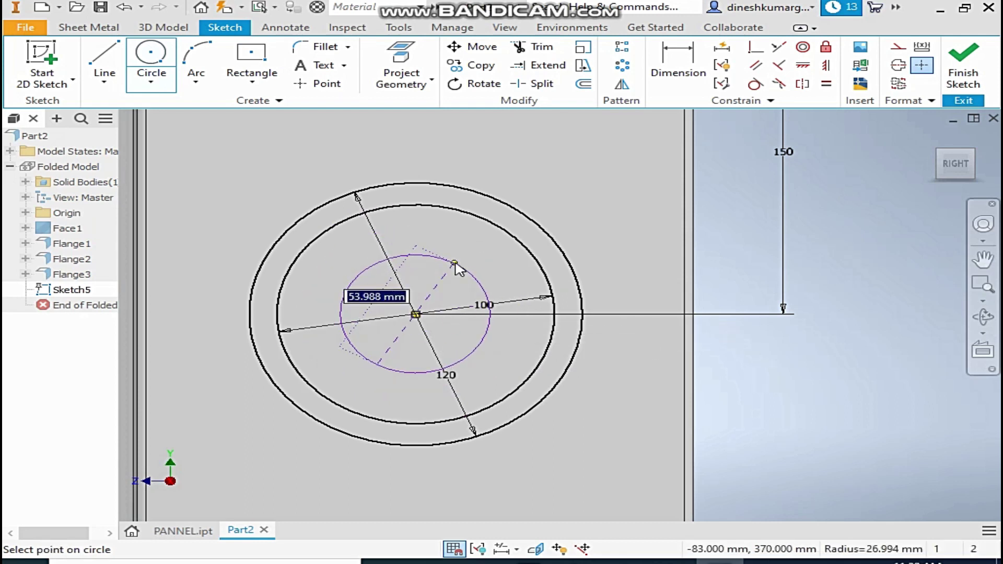
text(80)
key(Return)
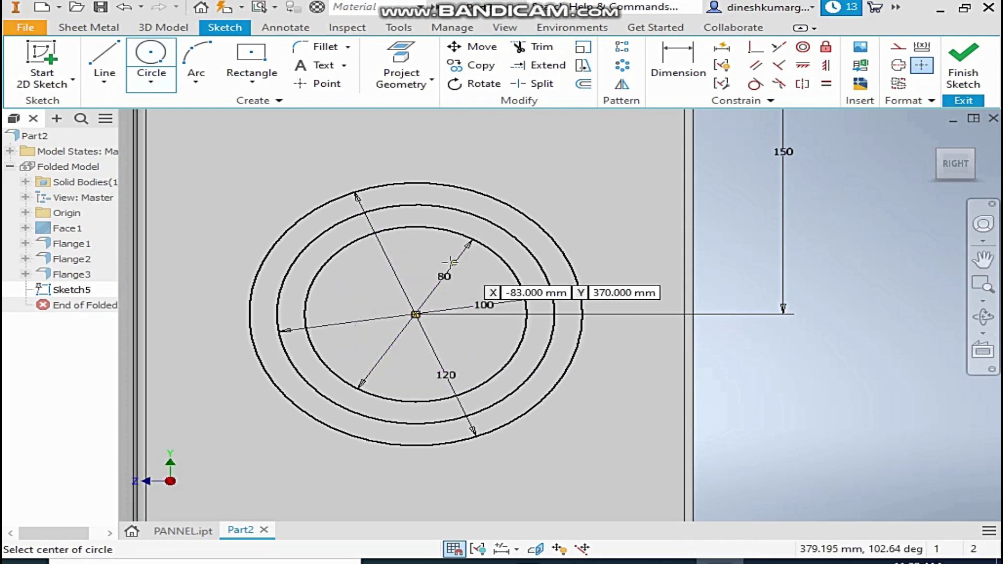
click(415, 314)
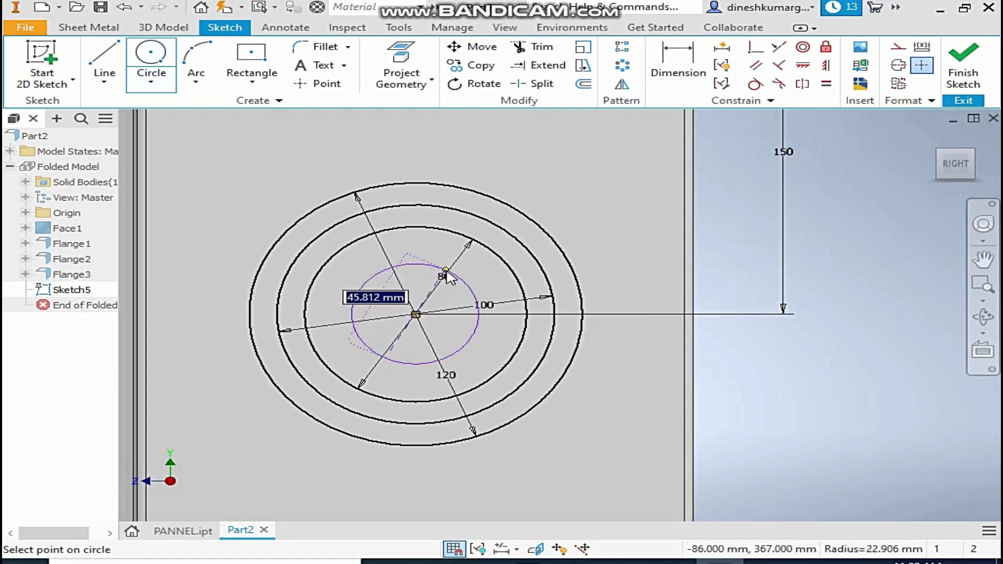
text(50)
key(Return)
click(415, 314)
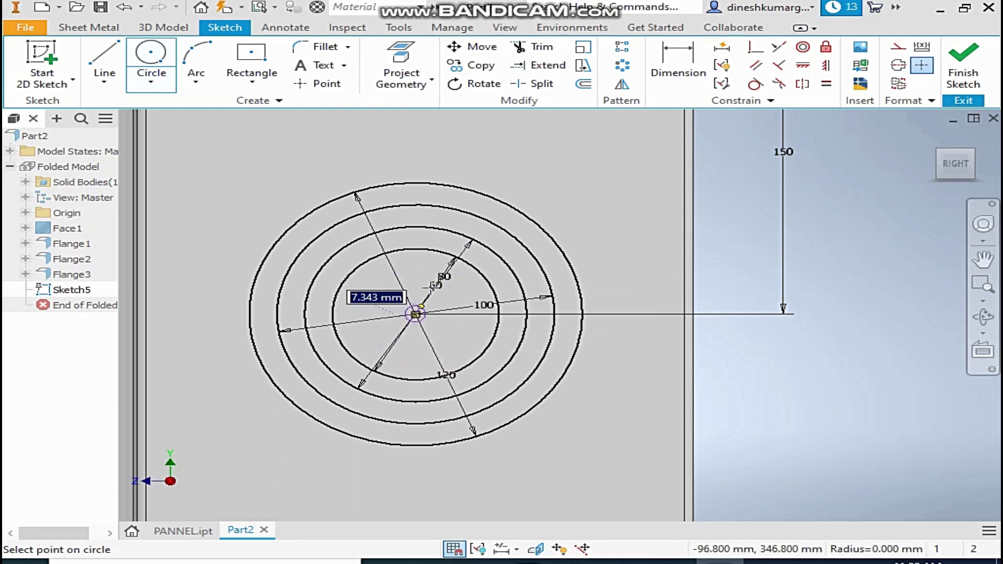
text(40)
key(Return)
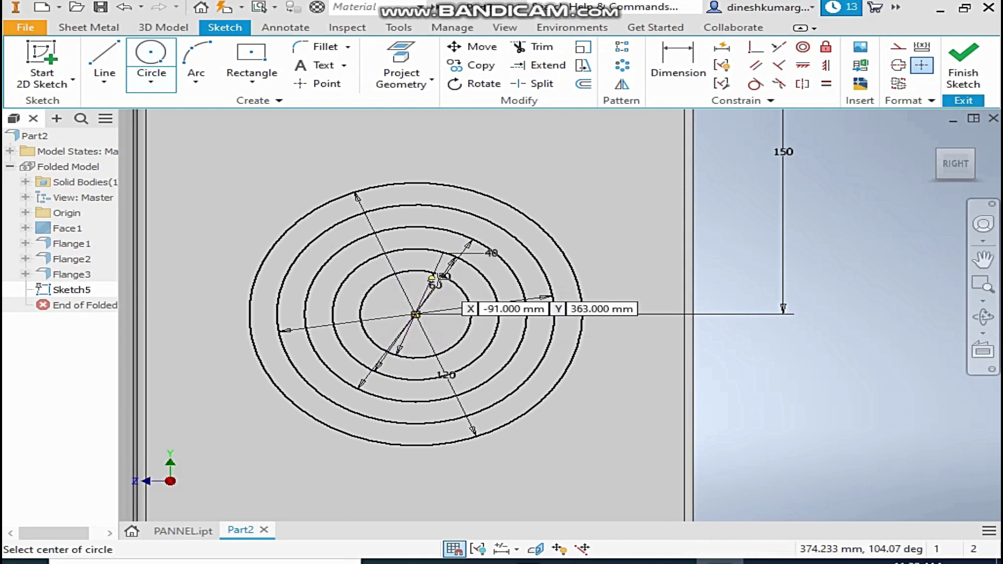
right_click(602, 219)
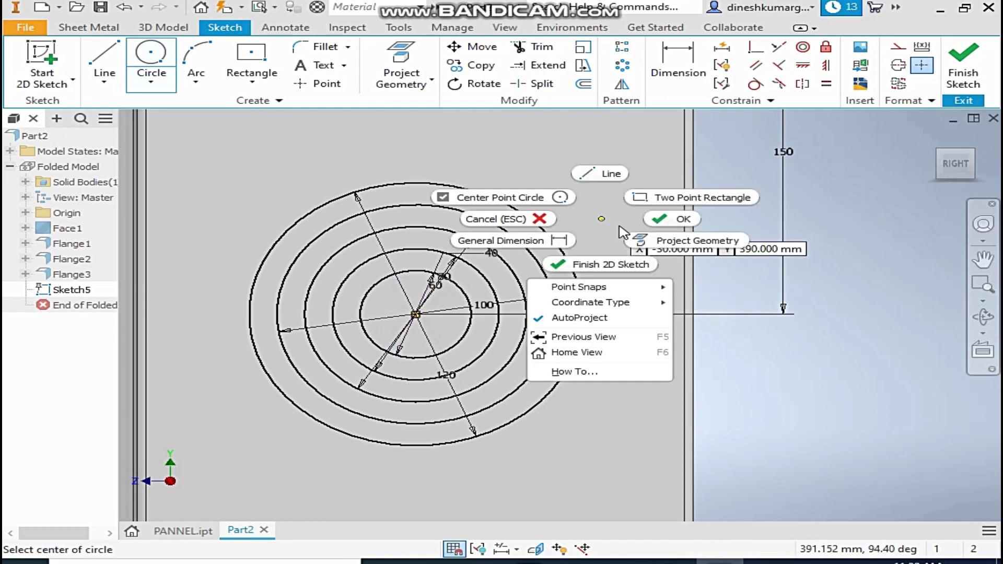
click(661, 218)
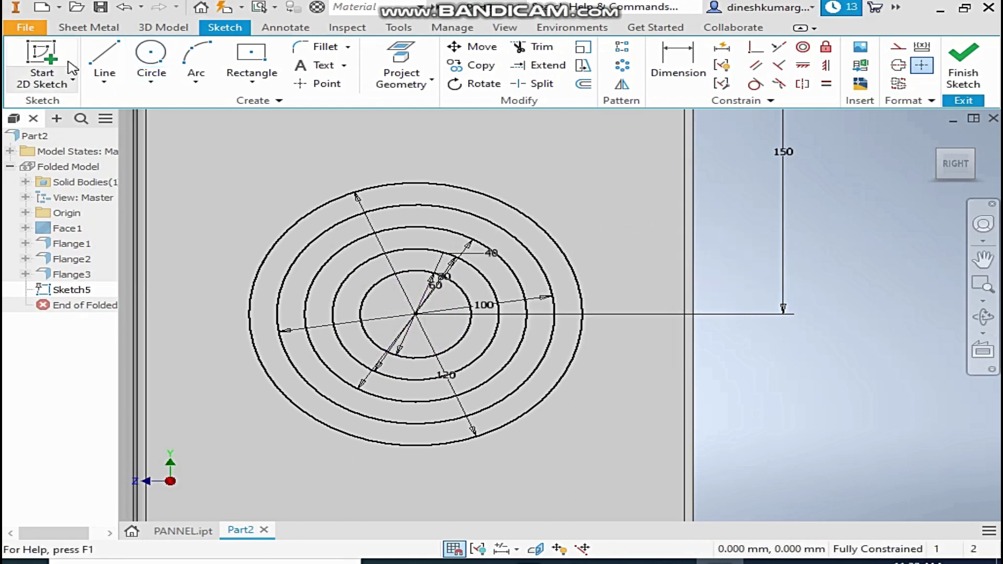
- Draw a vertical line across the 120 mm circle, constrained coincident with its centre
click(104, 60)
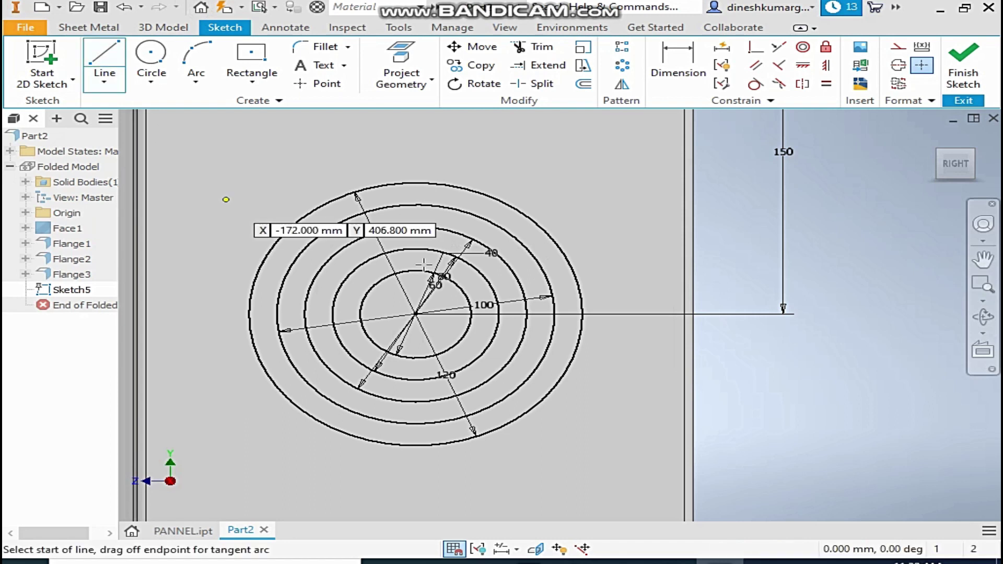
click(417, 183)
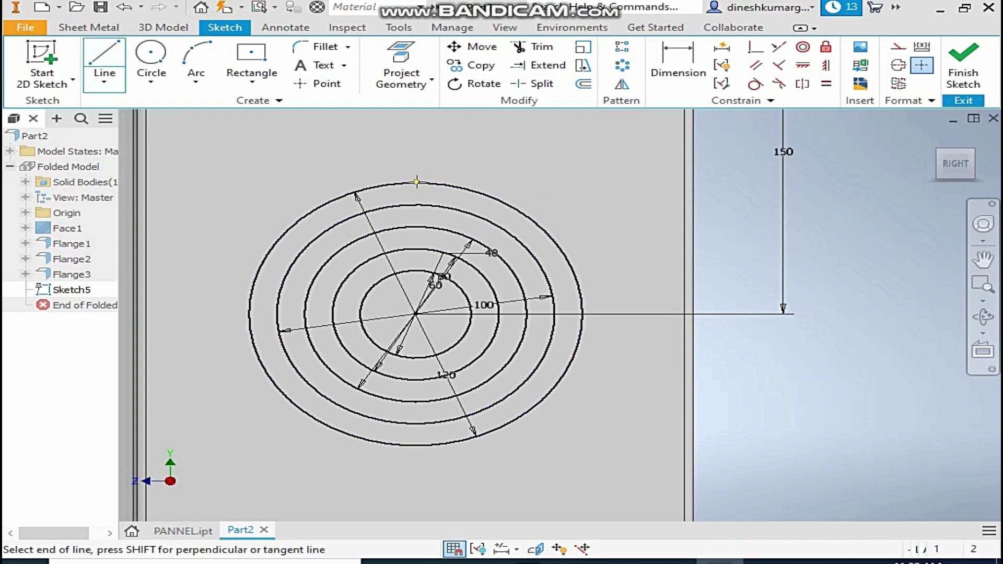
click(417, 446)
right_click(618, 352)
click(690, 353)
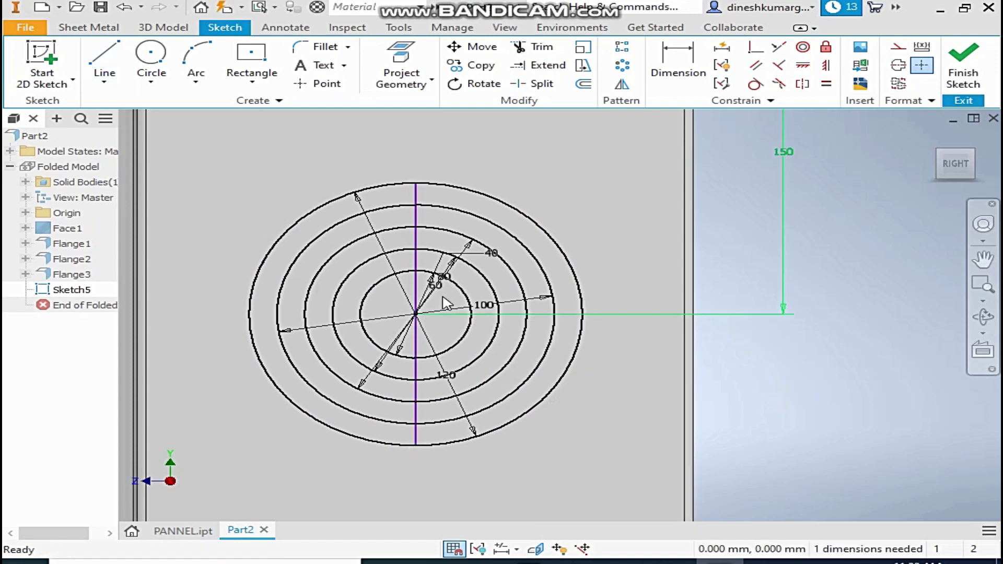
drag(417, 289, 451, 288)
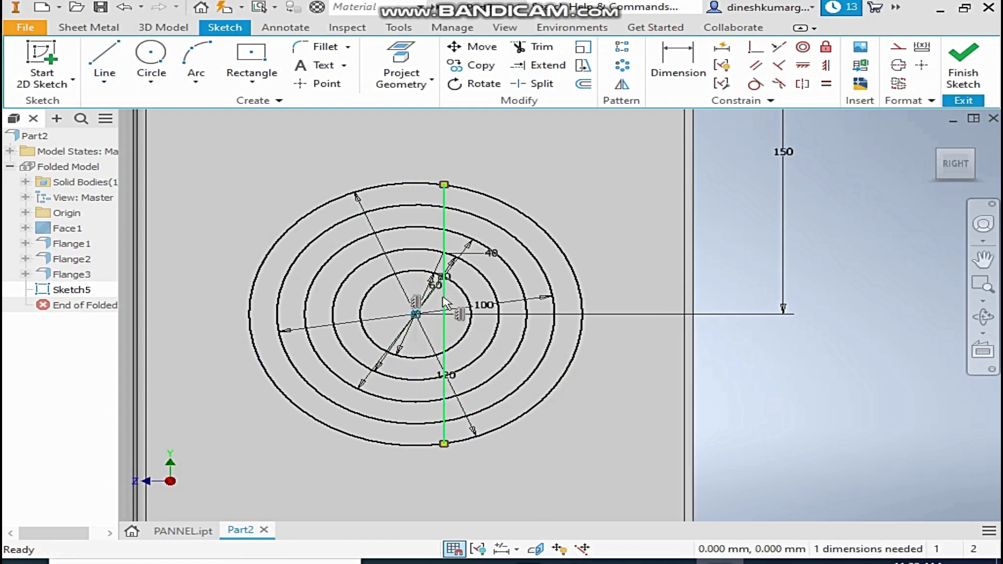
click(754, 52)
right_click(523, 167)
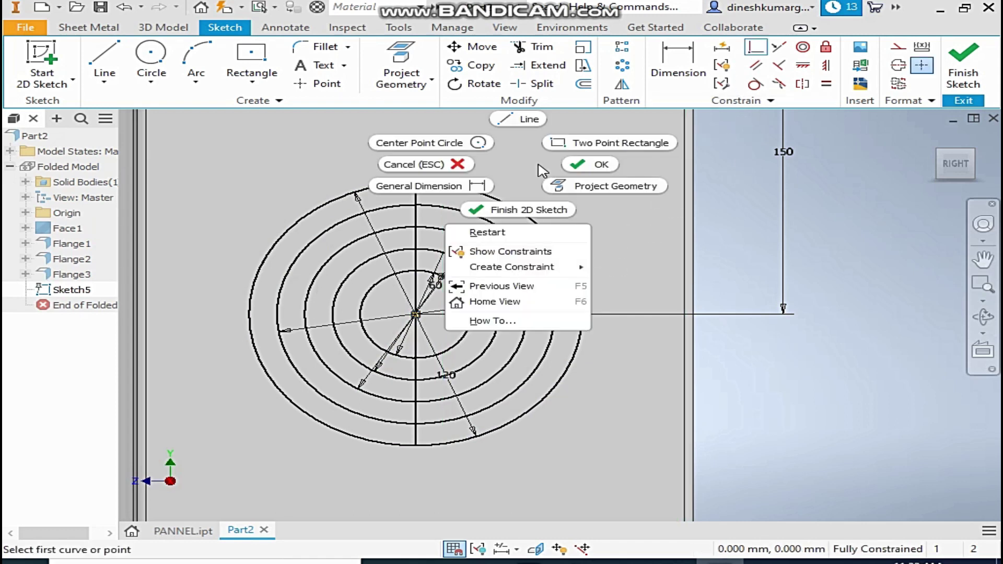
click(576, 169)
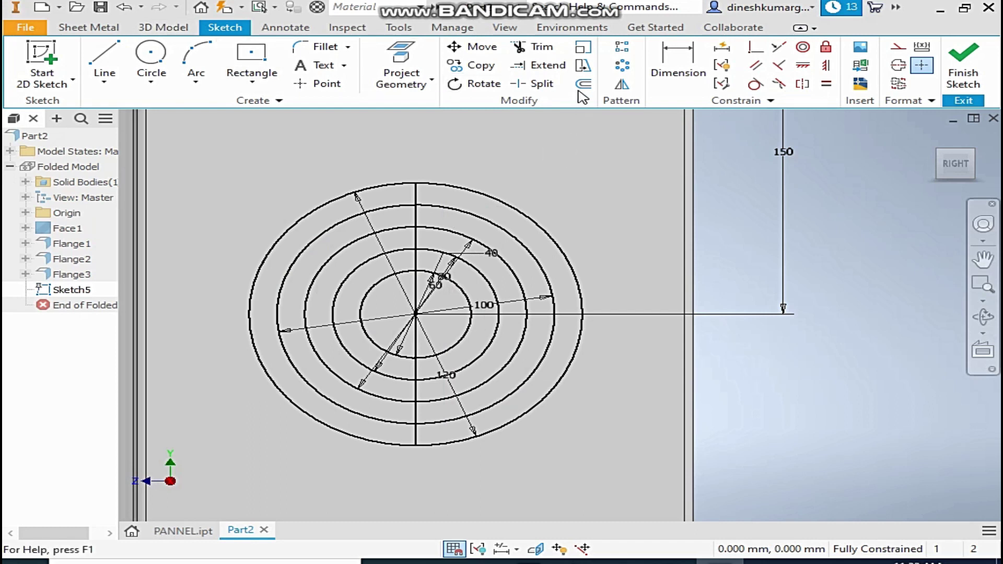
- Offset the vertical centre line 1.5 mm to each side to form the spoke strip
click(417, 194)
text(1.5)
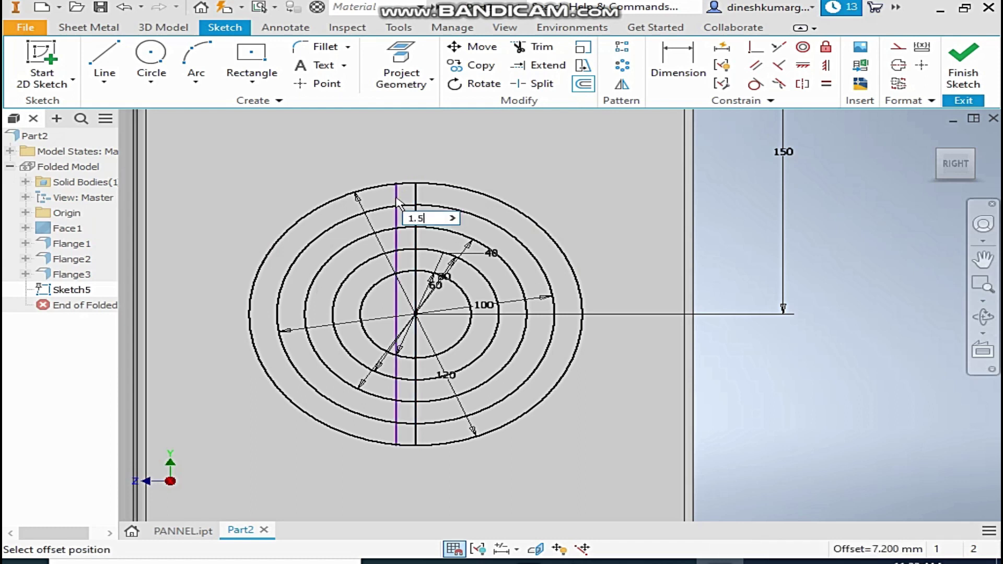
key(Return)
scroll(413, 214, up, 5)
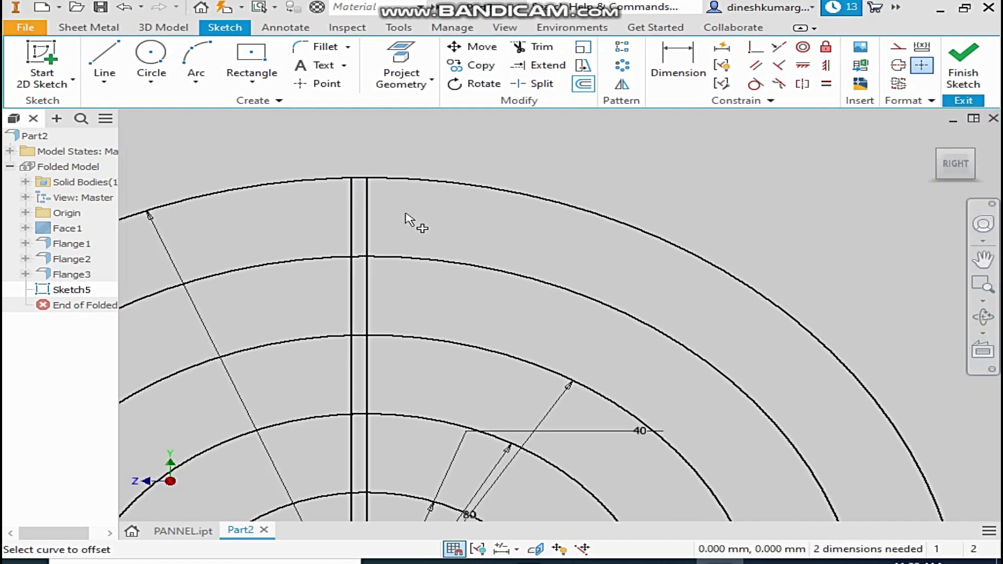
click(365, 227)
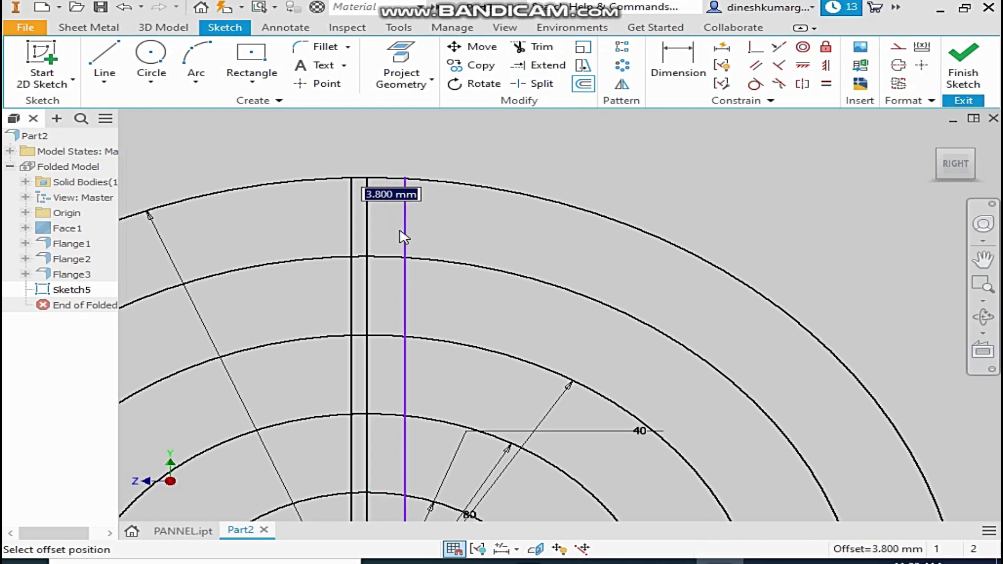
text(.5)
key(Return)
scroll(403, 235, down, 3)
scroll(402, 235, down, 3)
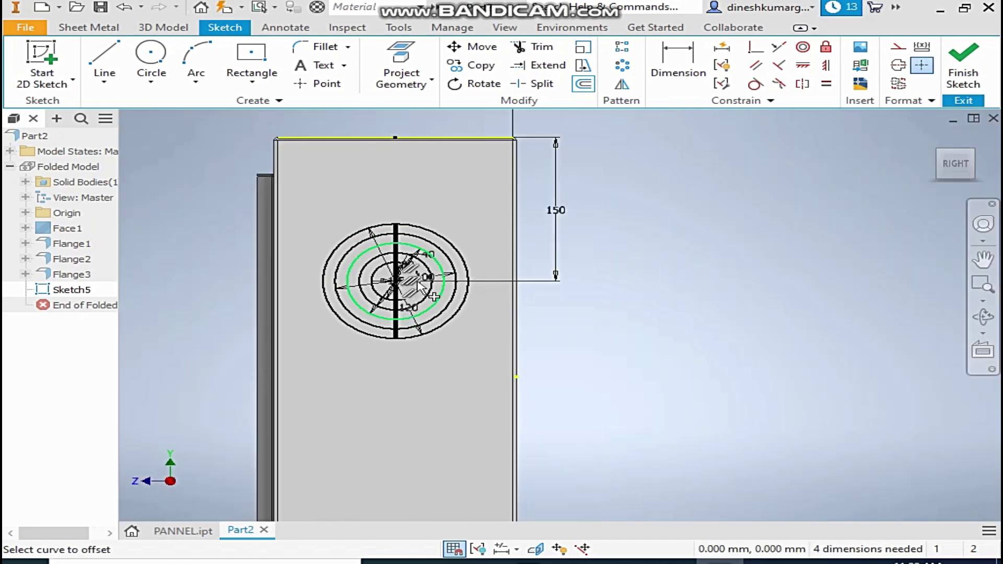
scroll(418, 251, up, 4)
right_click(638, 168)
click(700, 172)
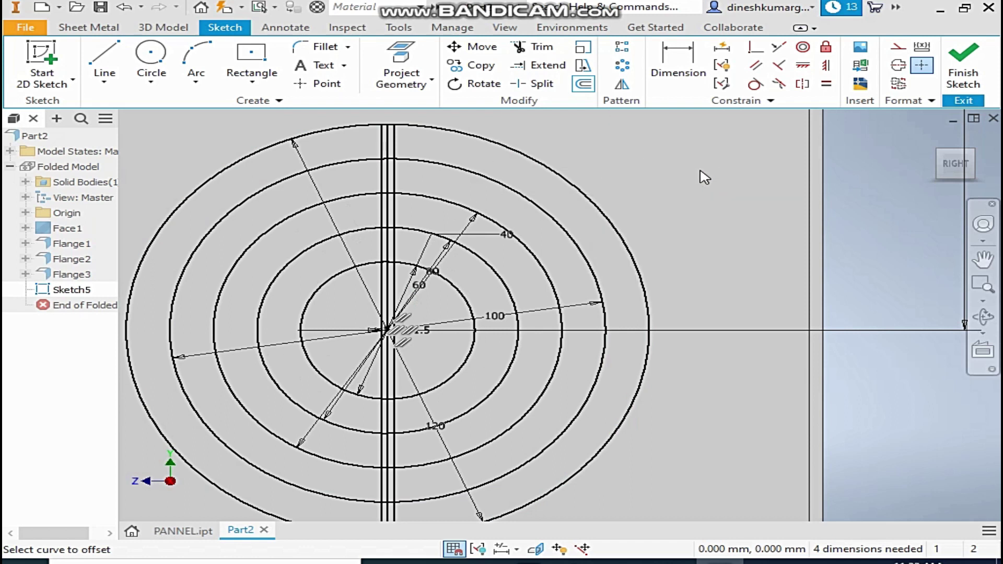
scroll(705, 194, down, 3)
- Circular-pattern the three spoke lines 6 times over 360° about the grill centre
scroll(603, 133, up, 5)
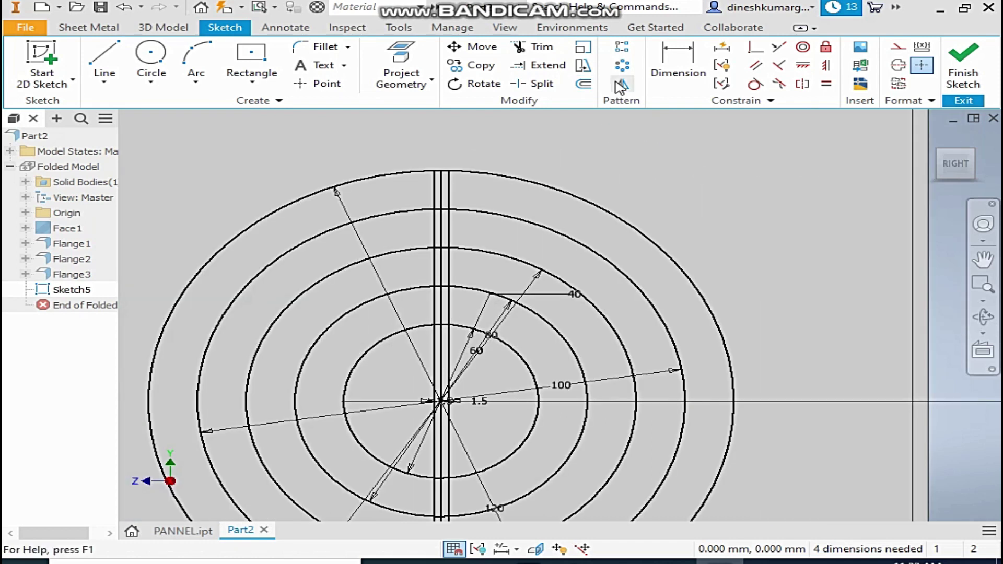
click(621, 66)
scroll(444, 235, up, 3)
click(448, 215)
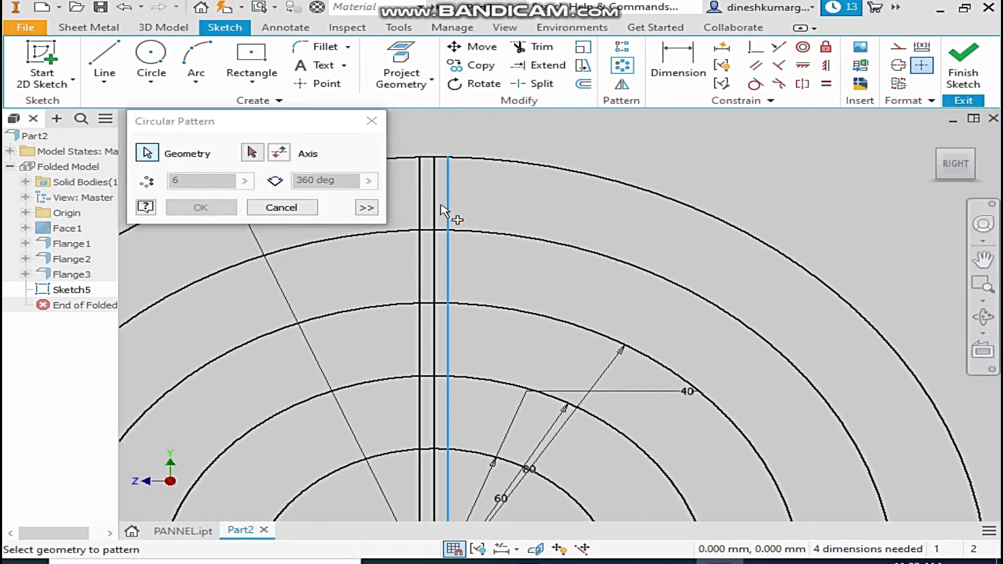
click(428, 207)
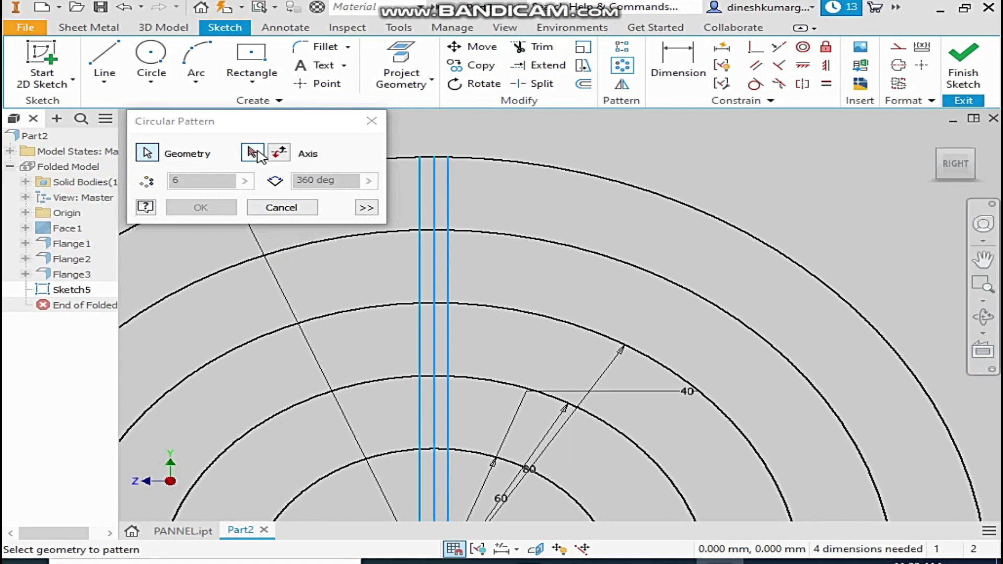
click(252, 153)
scroll(481, 161, down, 3)
click(462, 312)
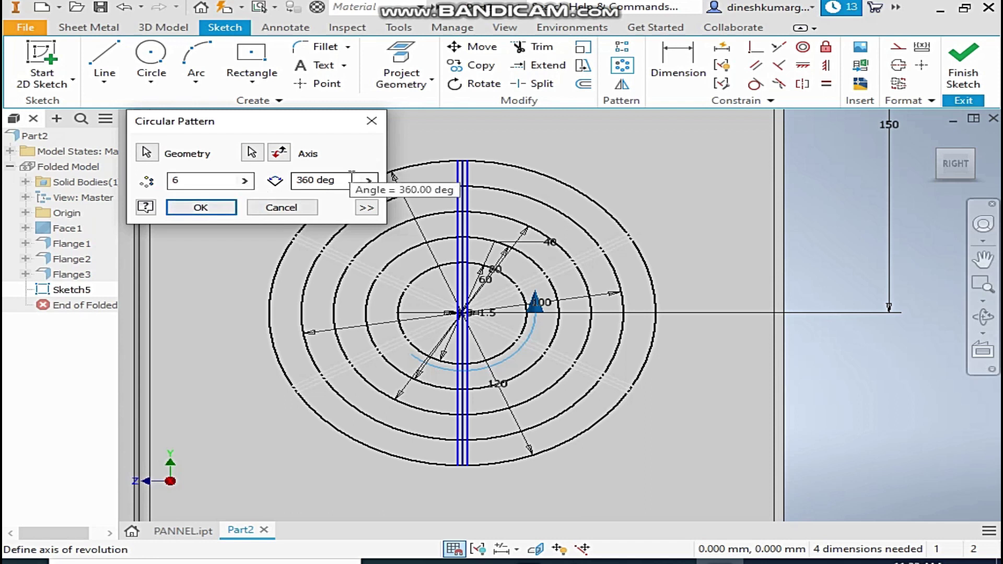
click(207, 209)
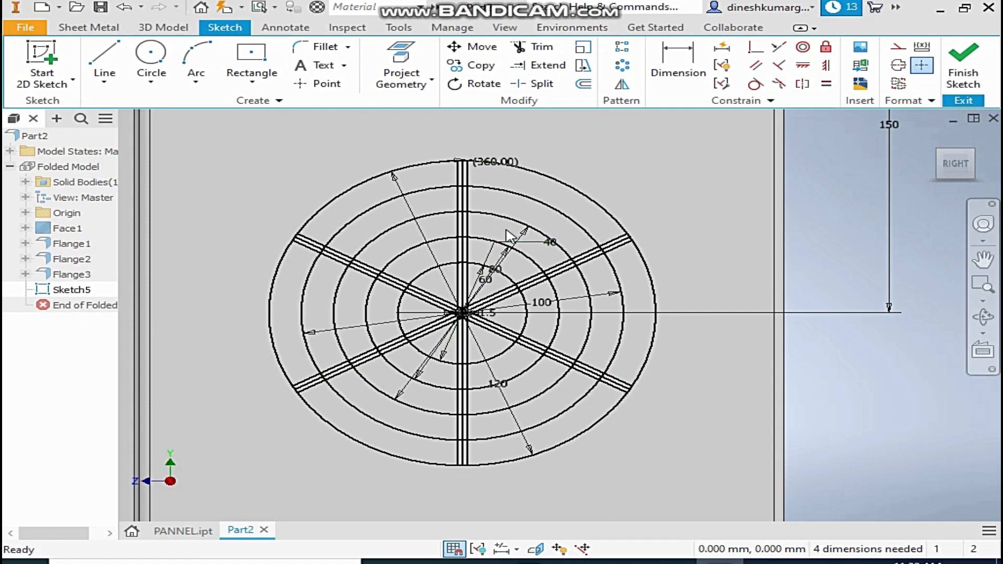
- Offset the outer grill circle and the next one 3 mm inward
click(575, 223)
click(724, 178)
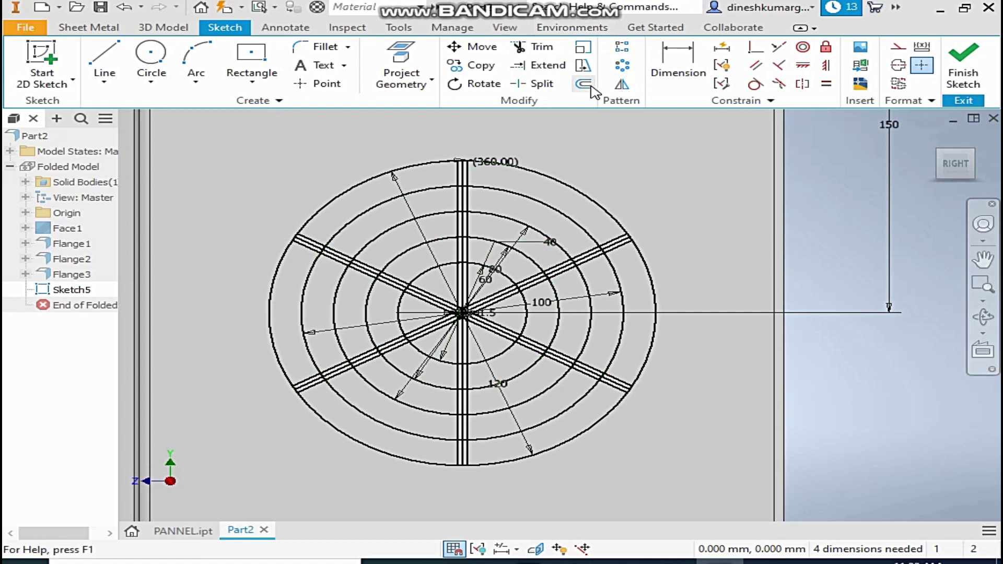
click(572, 197)
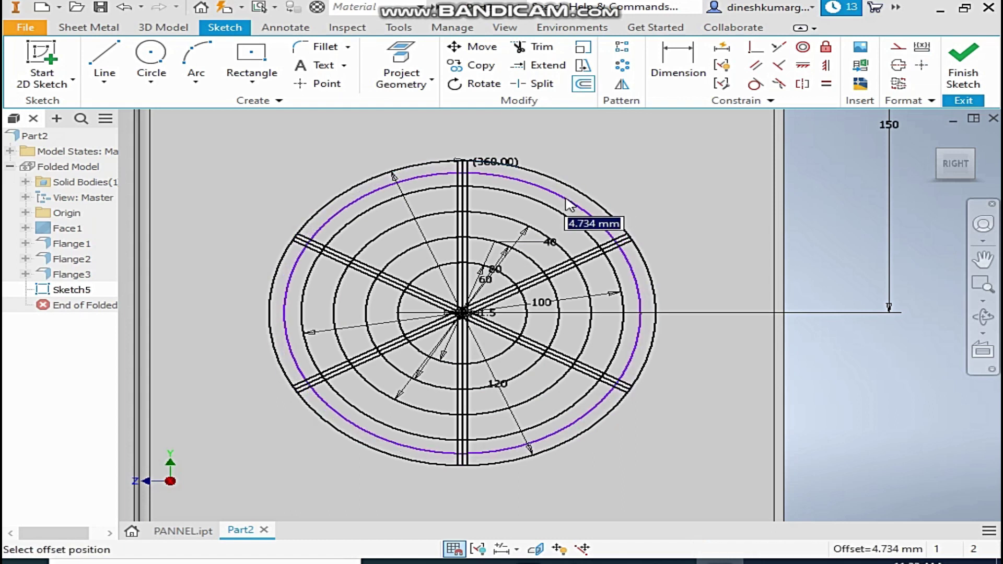
text(3)
key(Return)
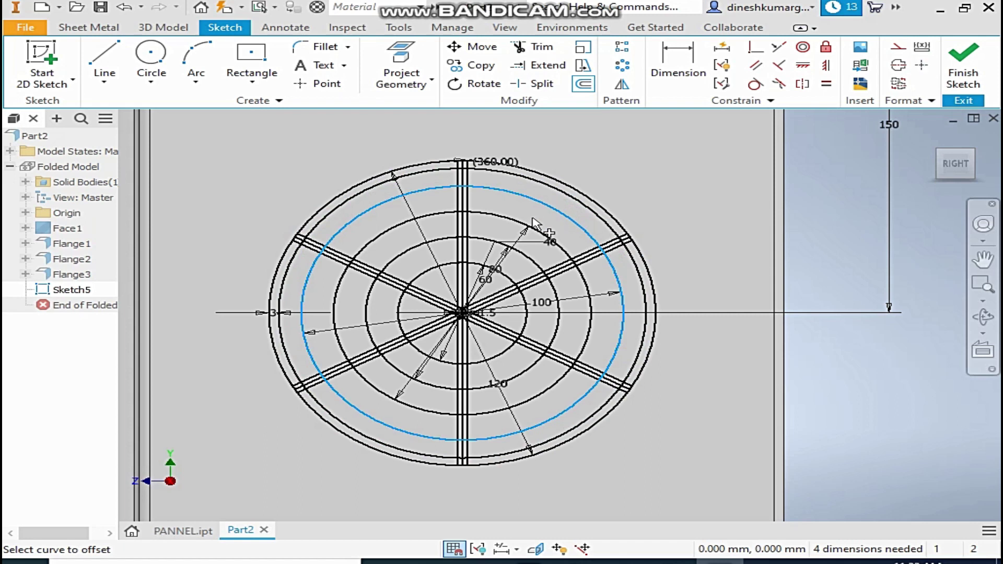
click(533, 218)
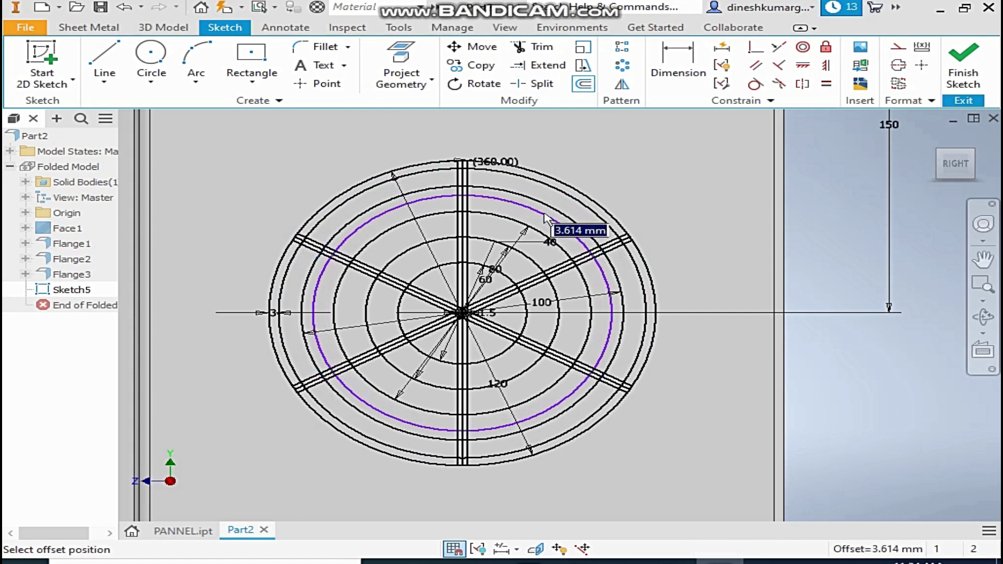
click(544, 215)
scroll(541, 214, up, 3)
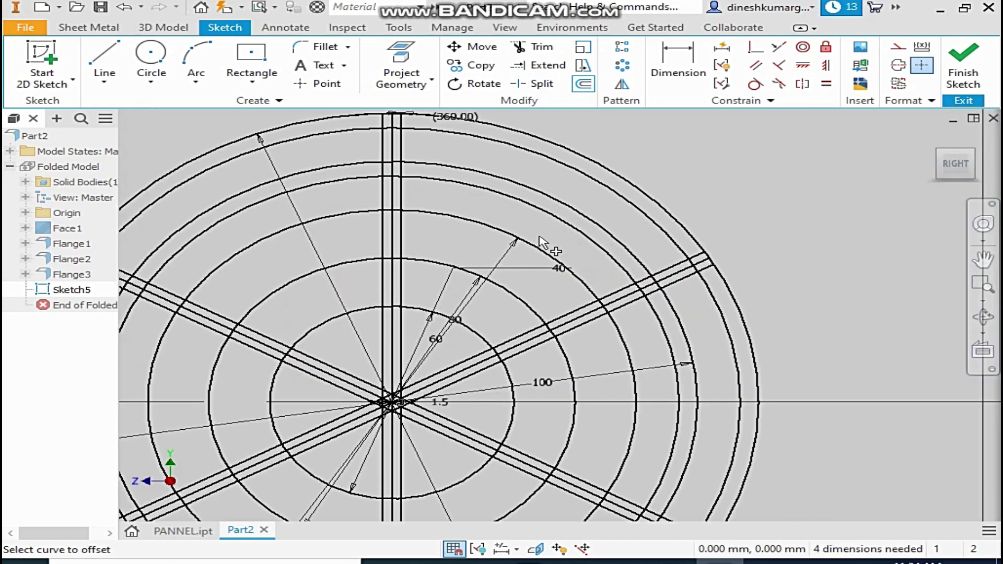
- Offset two more grill circles 3 mm inward to finish the four thin rings
click(517, 273)
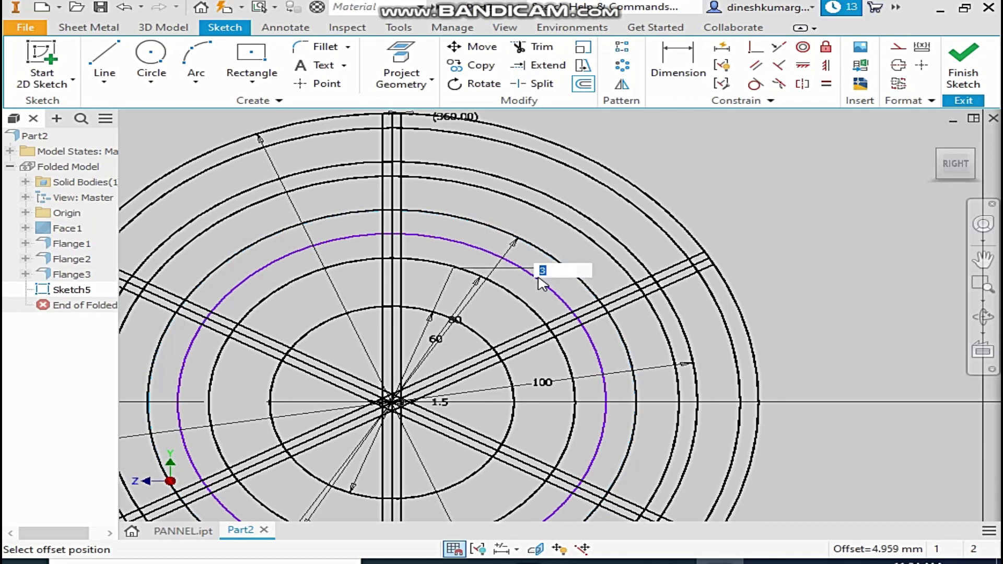
key(Return)
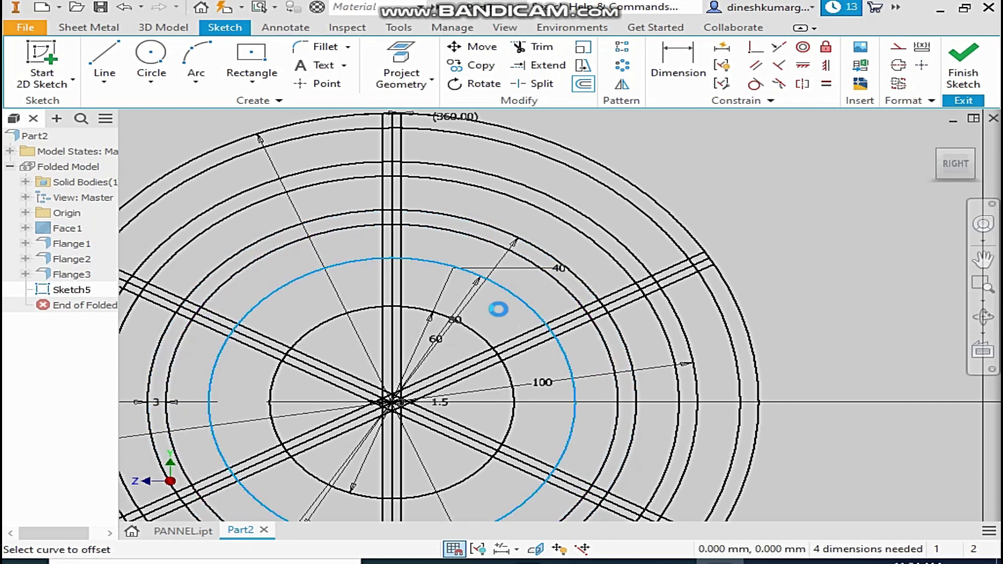
click(499, 312)
text(3)
key(Return)
scroll(500, 314, up, 2)
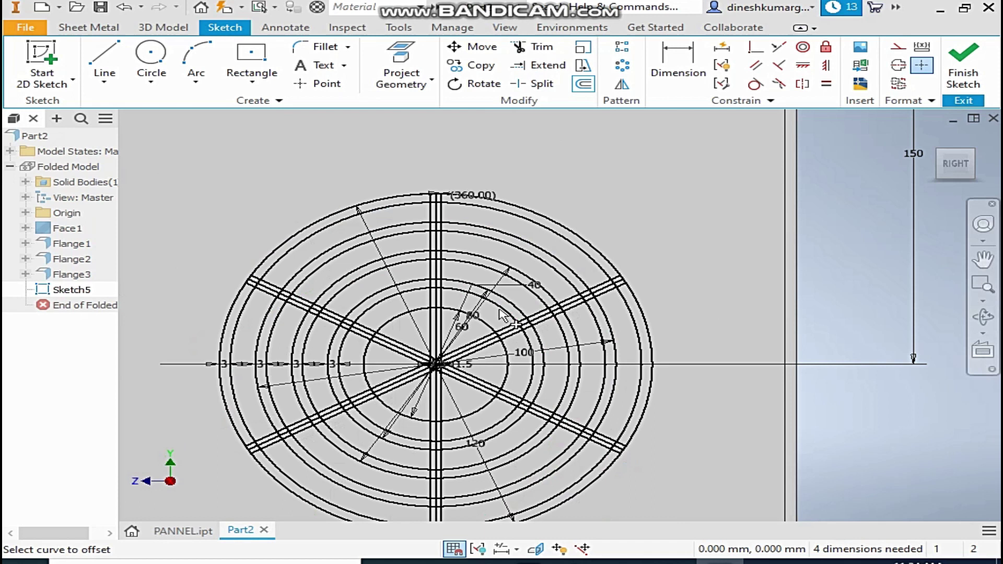
right_click(739, 151)
click(794, 144)
middle_drag(627, 229, 603, 173)
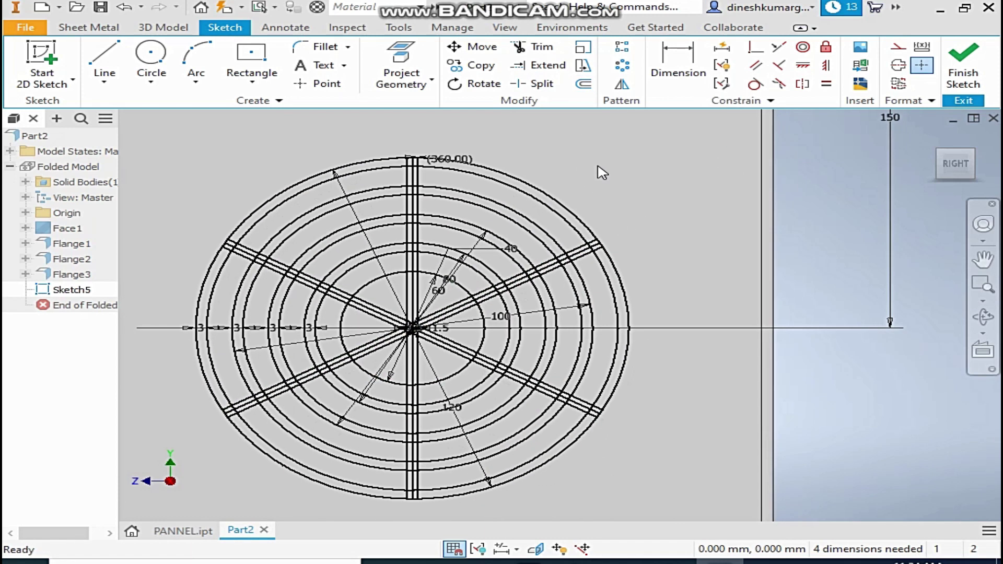
- Start an extrusion of the grill sketch and select the first ring segments as profiles
click(158, 29)
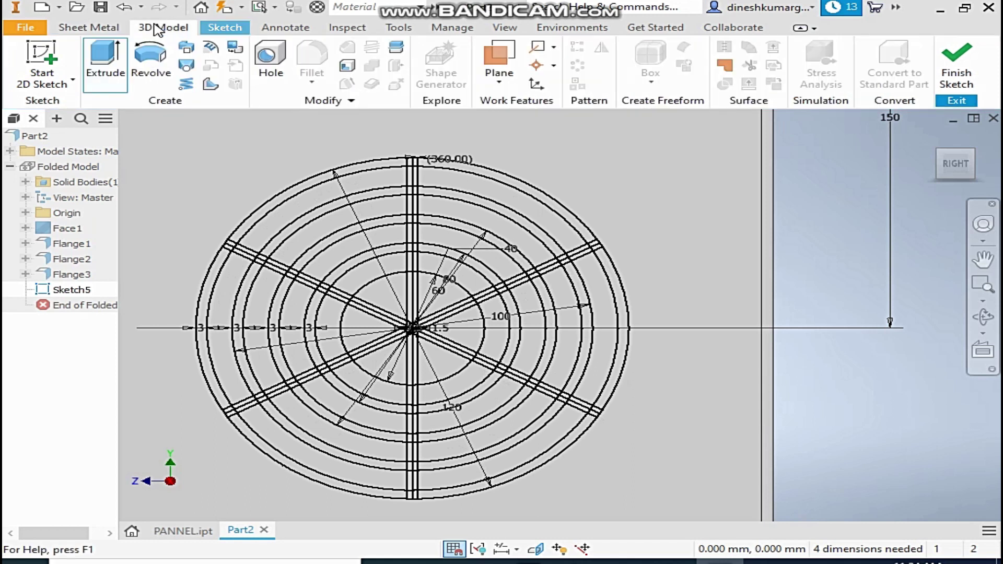
click(102, 57)
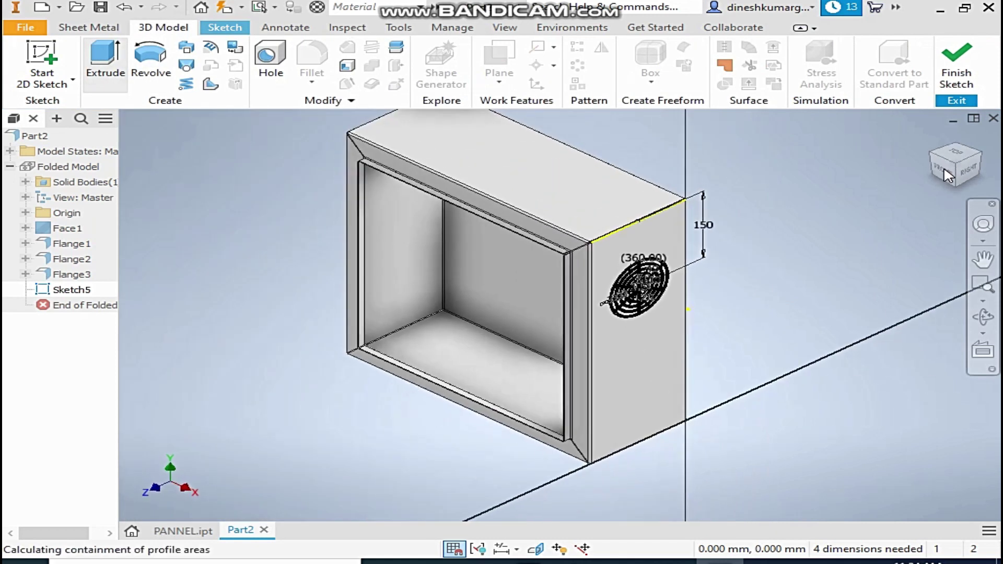
click(947, 176)
scroll(551, 259, down, 5)
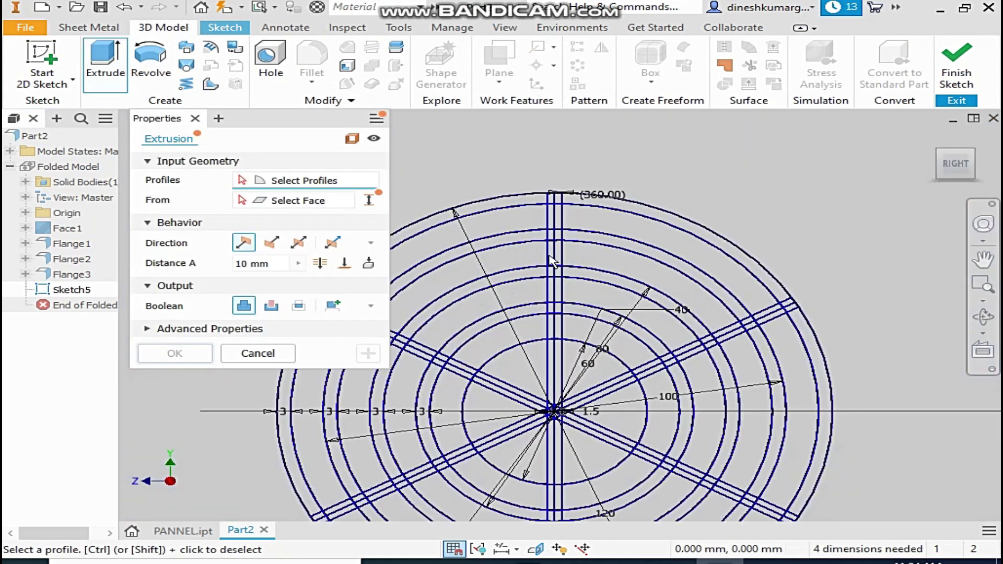
click(531, 222)
click(598, 232)
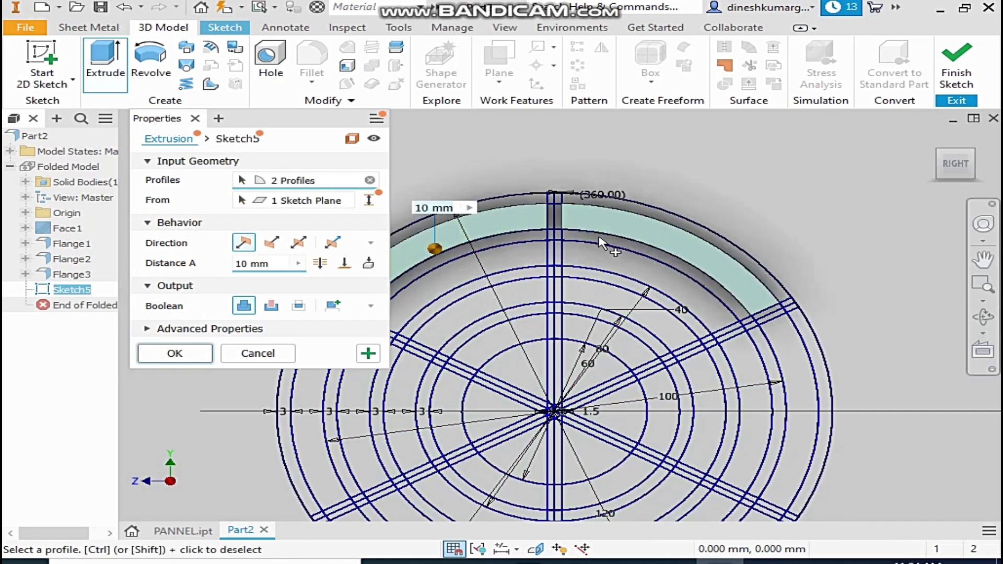
click(533, 261)
click(609, 262)
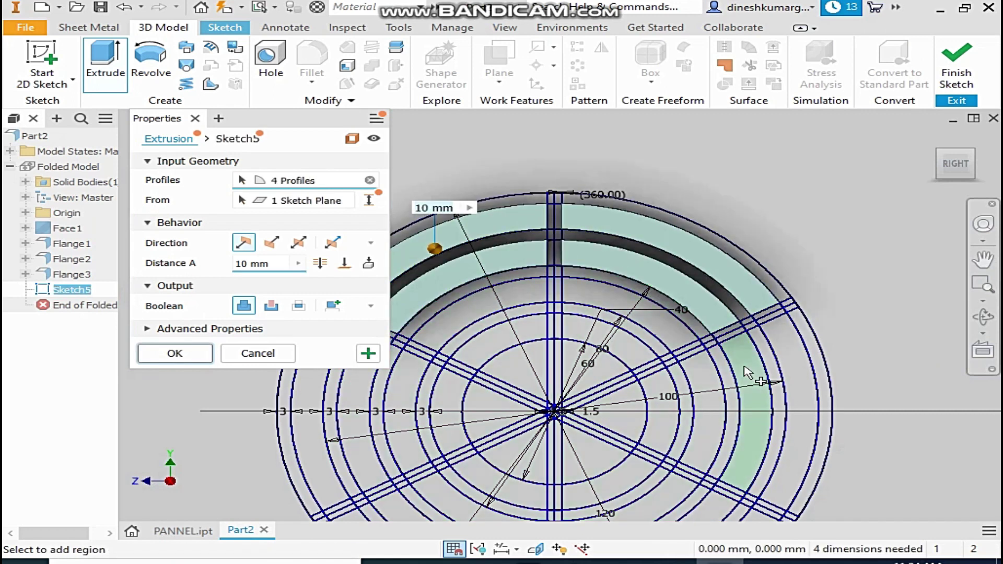
click(748, 372)
click(790, 375)
- Select the remaining grill ring regions, giving 24 profiles in total
middle_drag(792, 376, 737, 171)
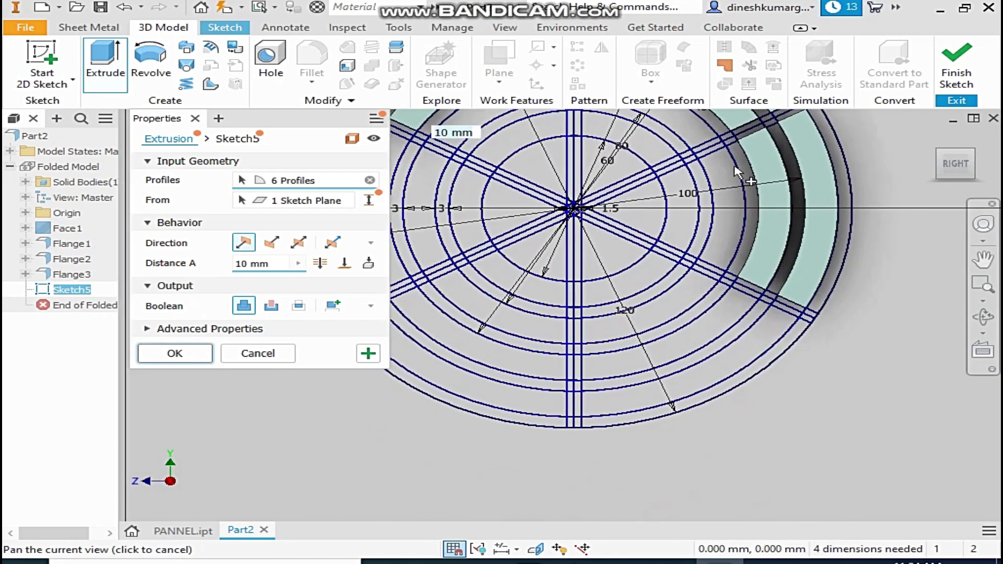
click(731, 313)
click(760, 349)
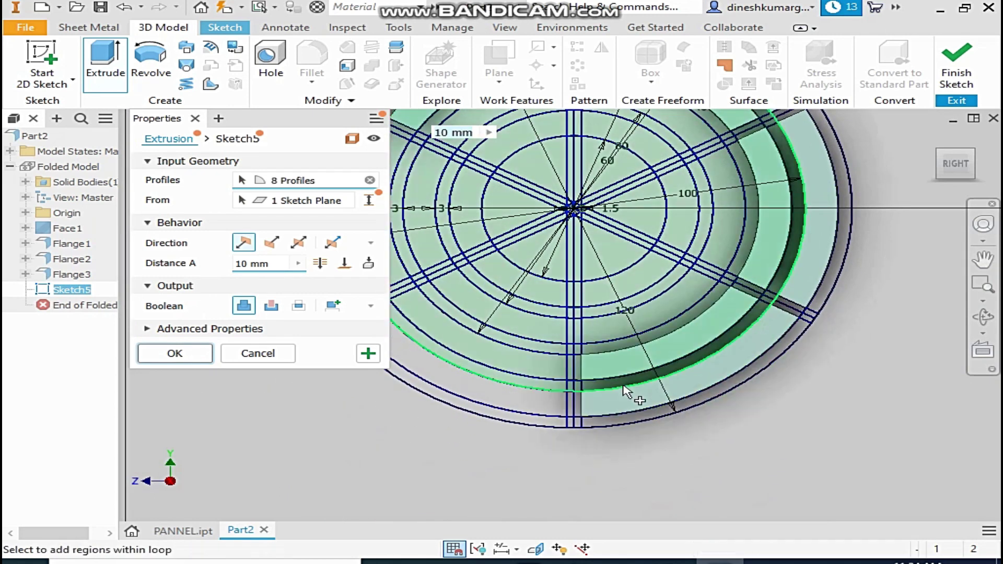
click(520, 405)
middle_drag(407, 280, 569, 344)
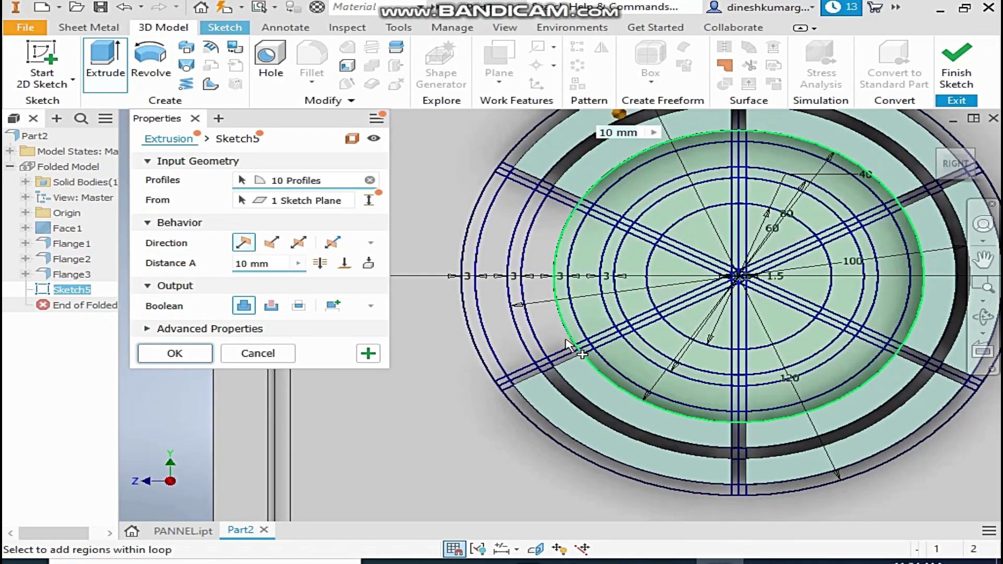
click(568, 345)
click(503, 327)
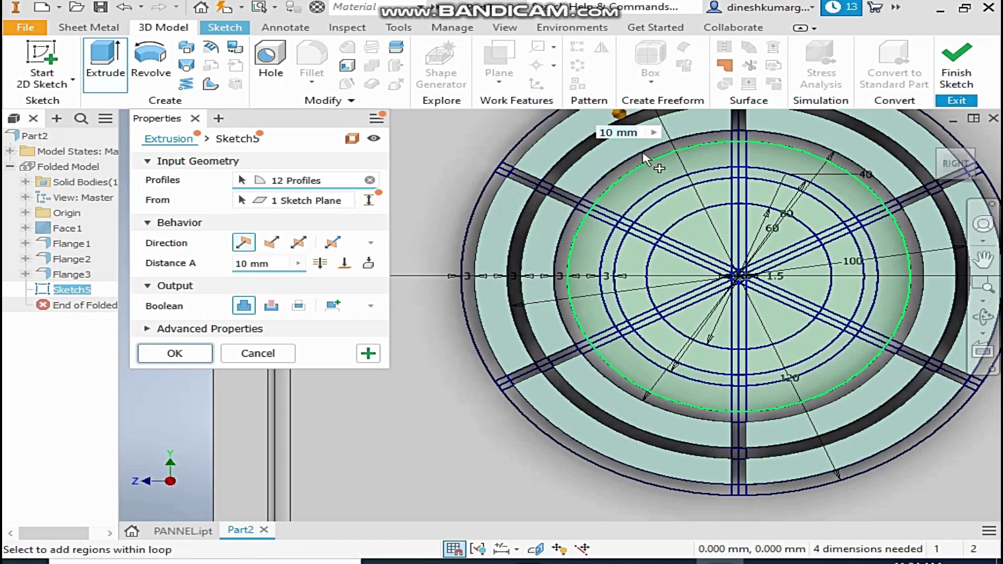
click(595, 241)
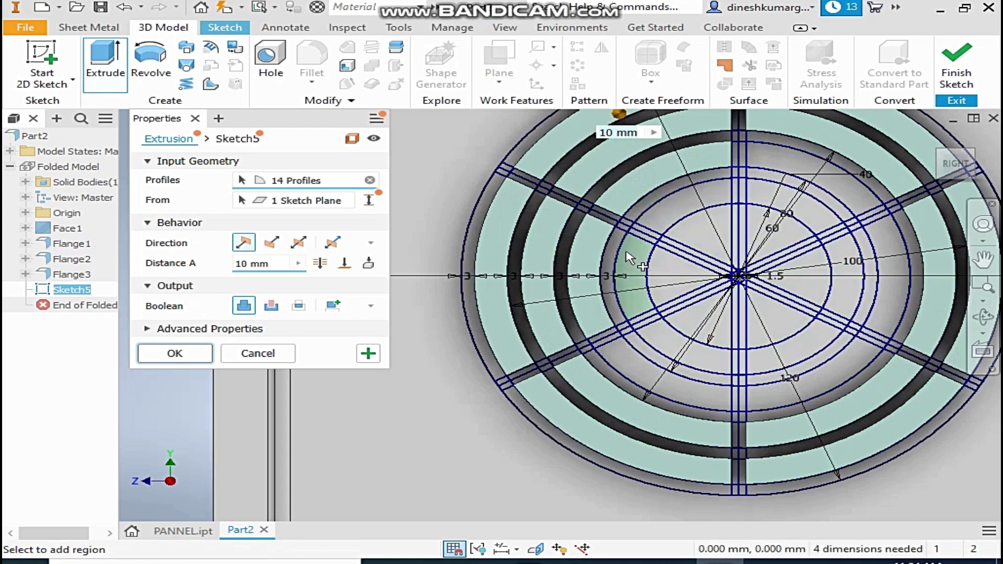
click(642, 236)
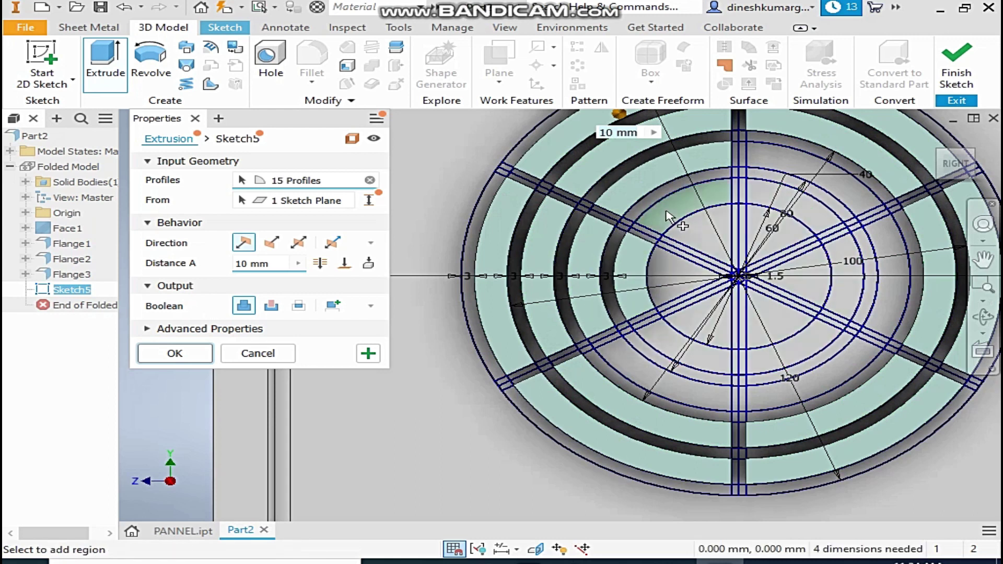
click(766, 207)
click(840, 268)
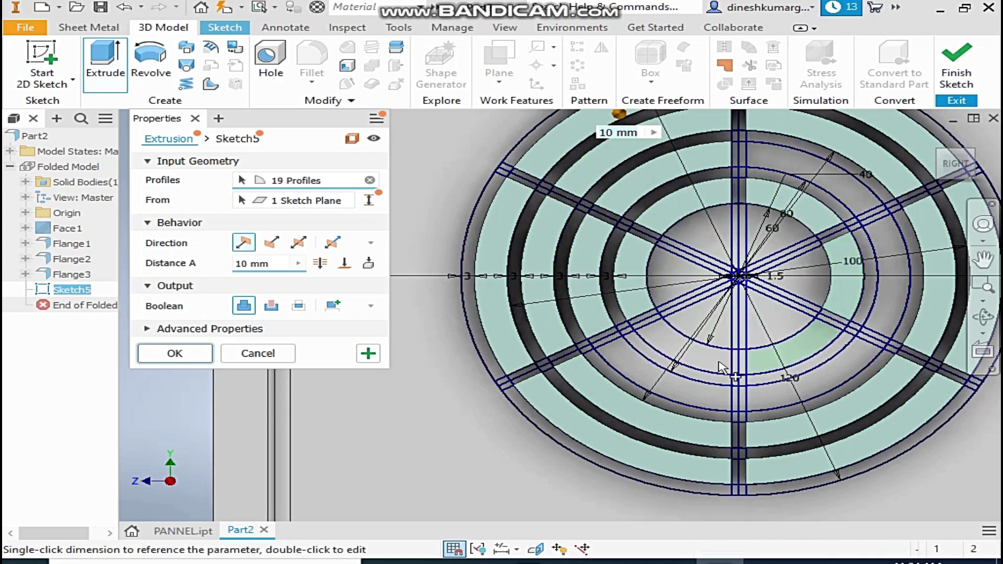
click(784, 348)
click(658, 373)
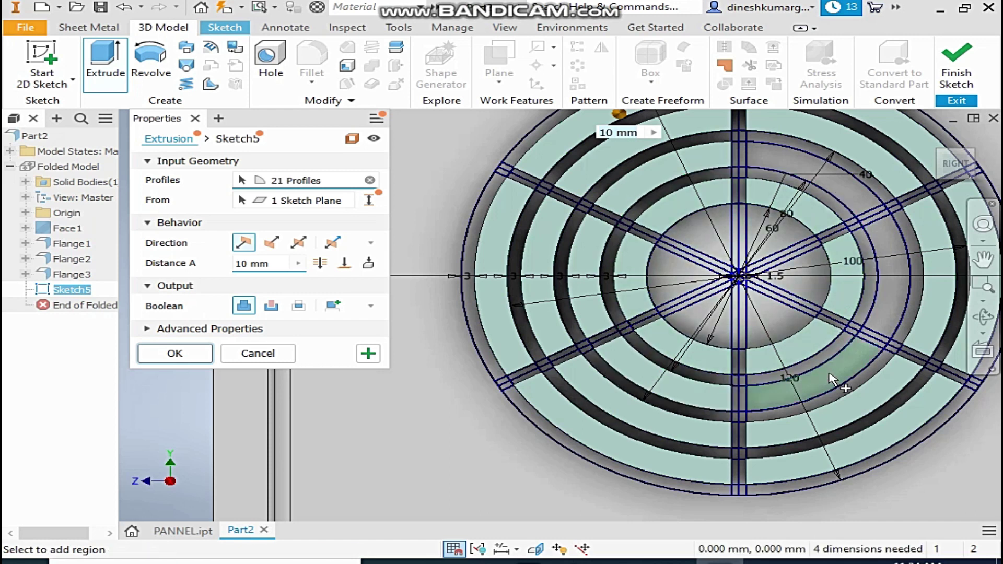
click(875, 321)
click(909, 287)
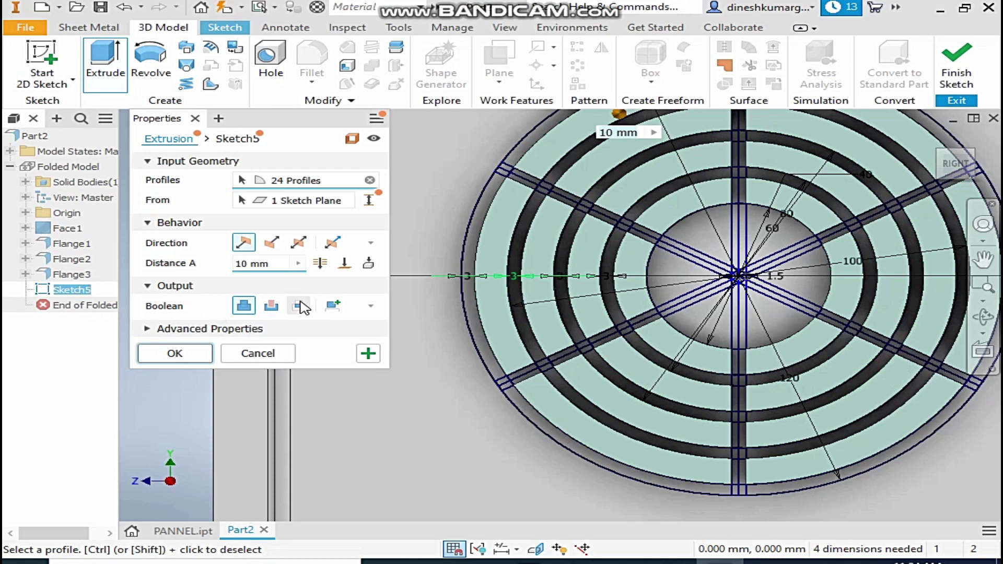
- Switch the extrusion to Cut and apply it through the side panel
click(272, 306)
scroll(559, 213, up, 5)
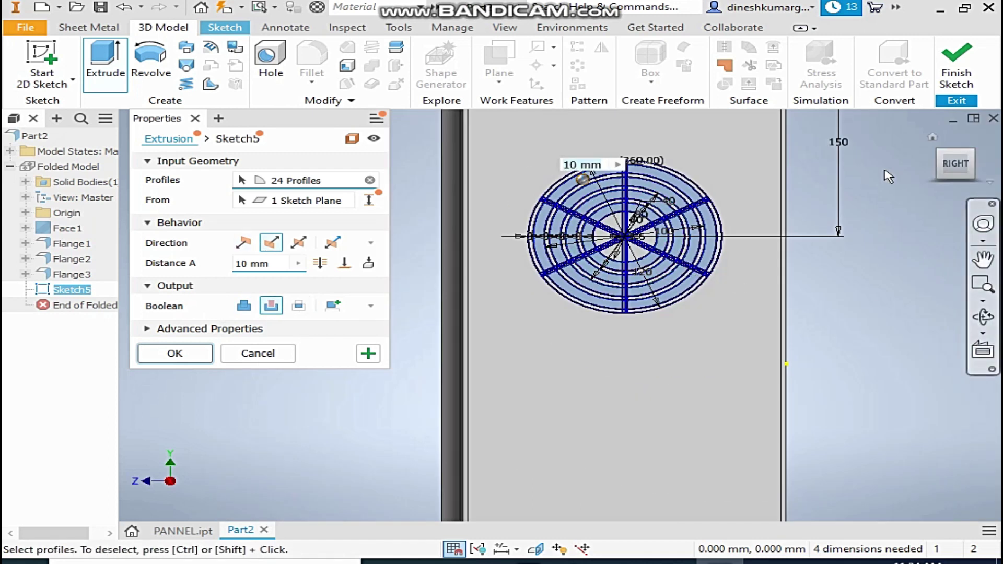
click(939, 164)
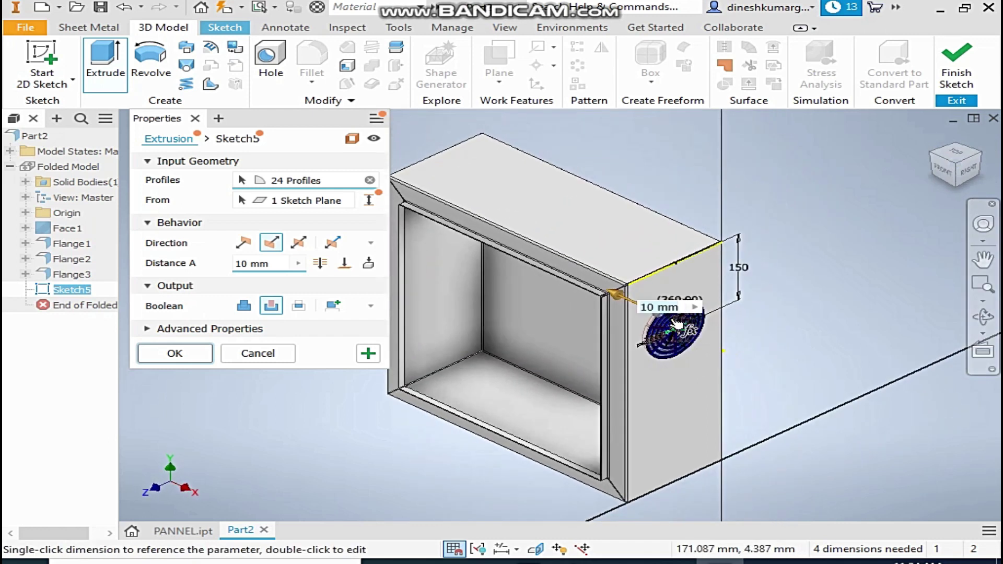
scroll(798, 318, down, 1)
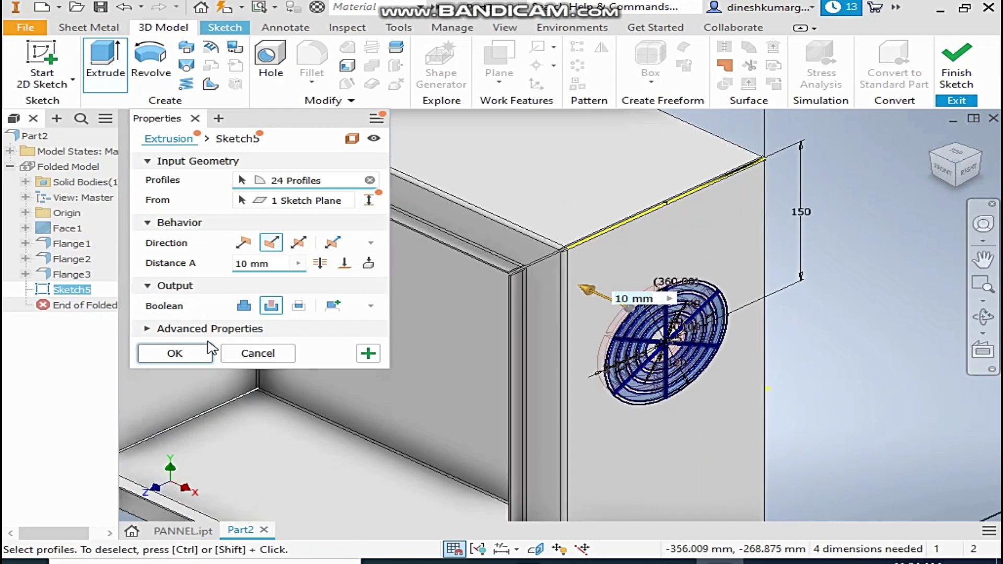
click(175, 354)
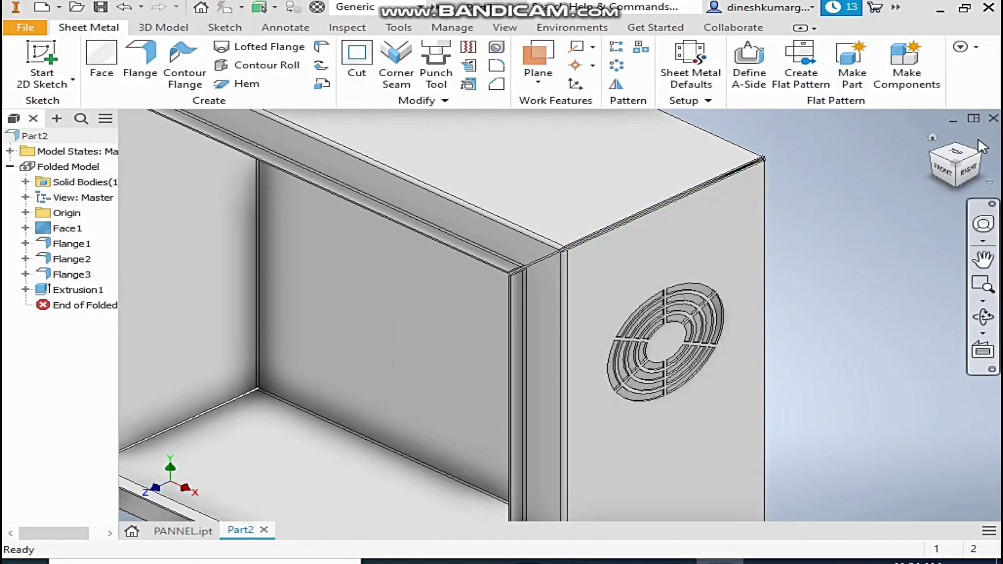
click(971, 165)
scroll(569, 292, down, 3)
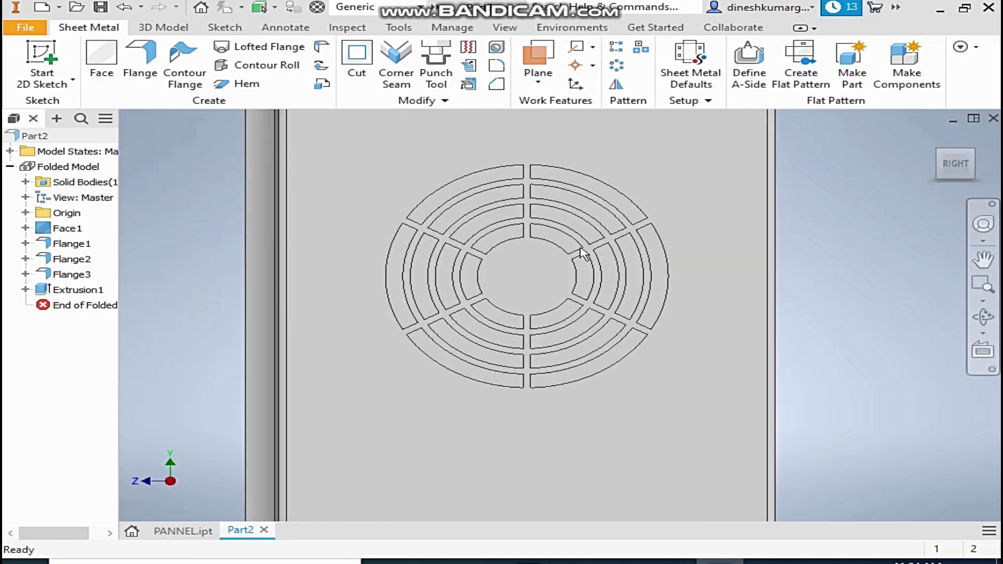
scroll(457, 246, up, 3)
scroll(457, 245, down, 3)
scroll(501, 285, down, 2)
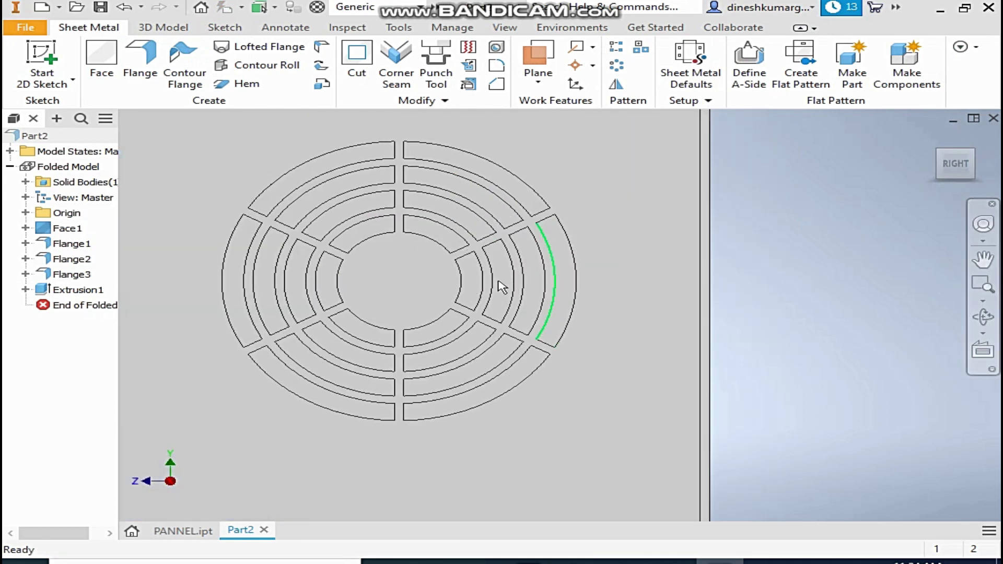
scroll(577, 304, up, 4)
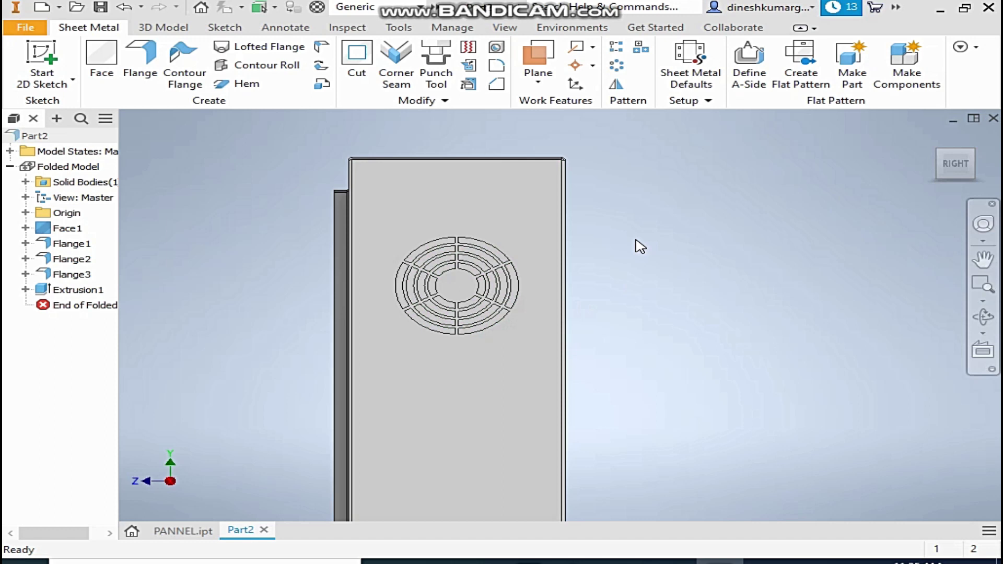
mouse_move(640, 247)
shift+middle_down()
mouse_move(672, 248)
mouse_move(716, 504)
shift+middle_up()
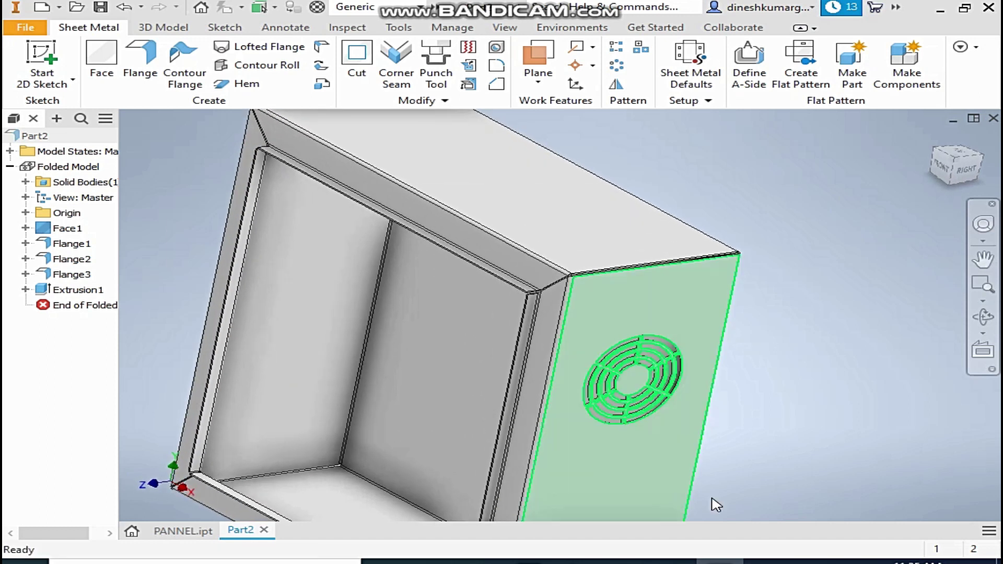
scroll(634, 376, down, 4)
scroll(560, 280, down, 2)
scroll(635, 316, up, 4)
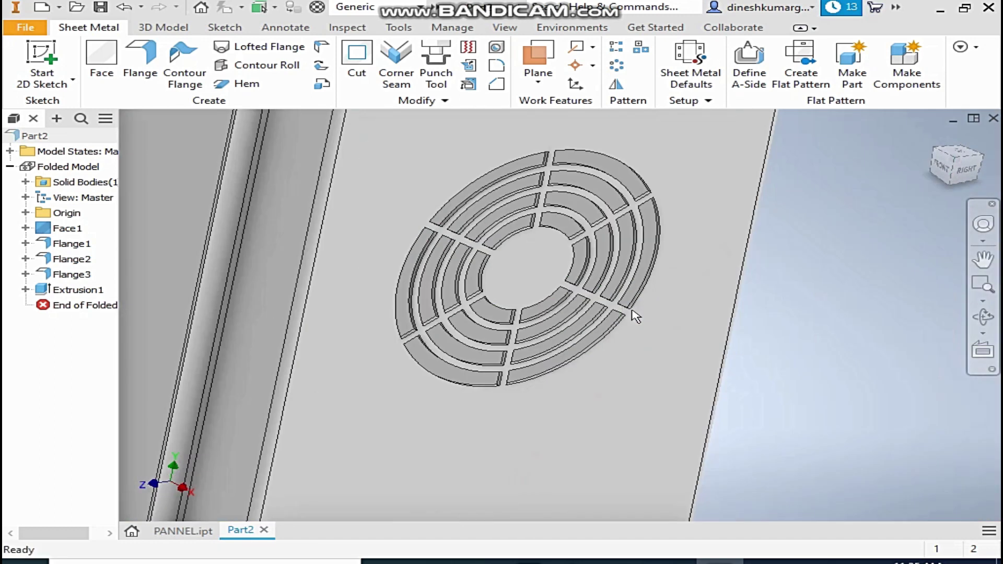
scroll(763, 263, up, 4)
middle_drag(876, 331, 694, 224)
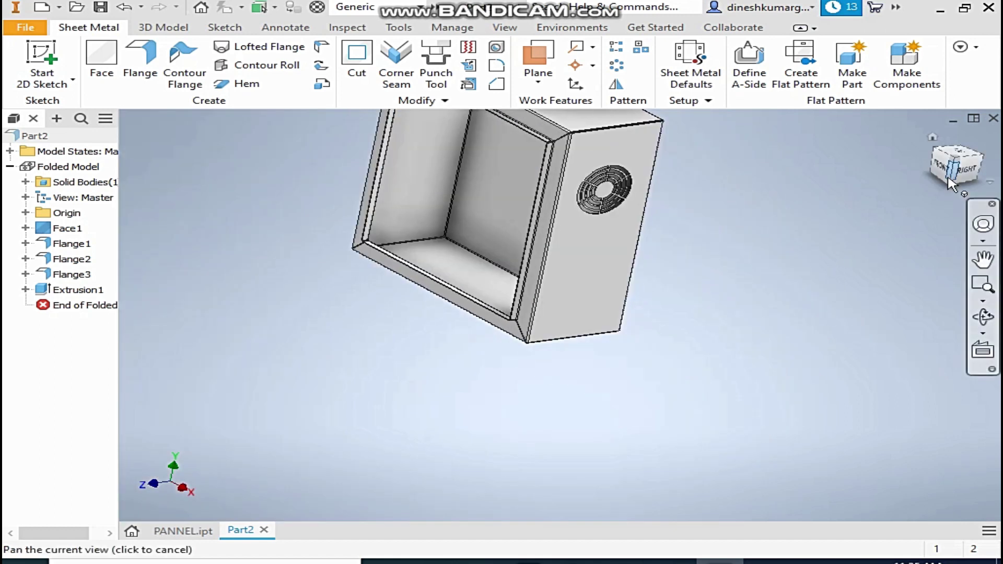
click(611, 253)
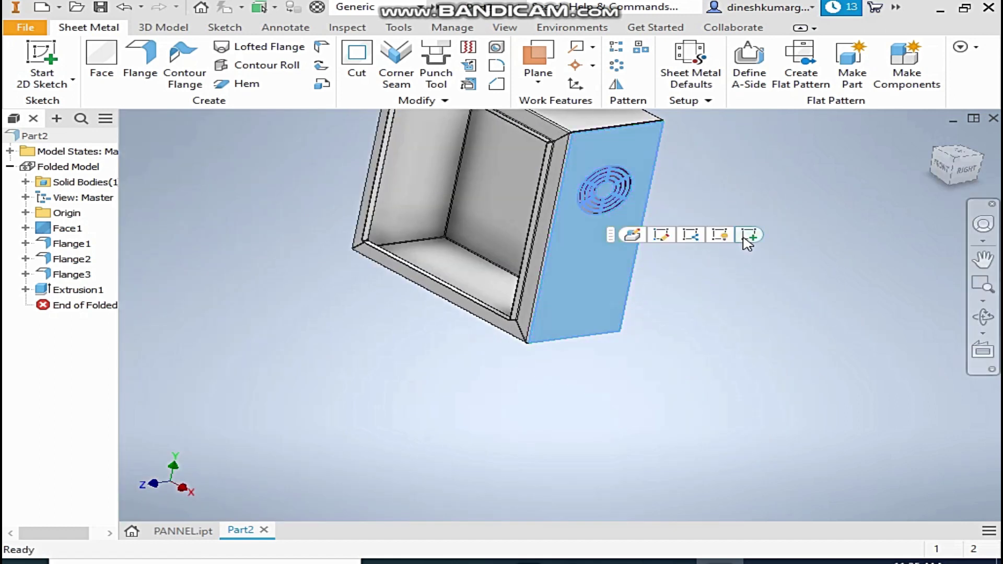
- Sketch concentric 25 and 35 circles on the side face below the grill
click(749, 236)
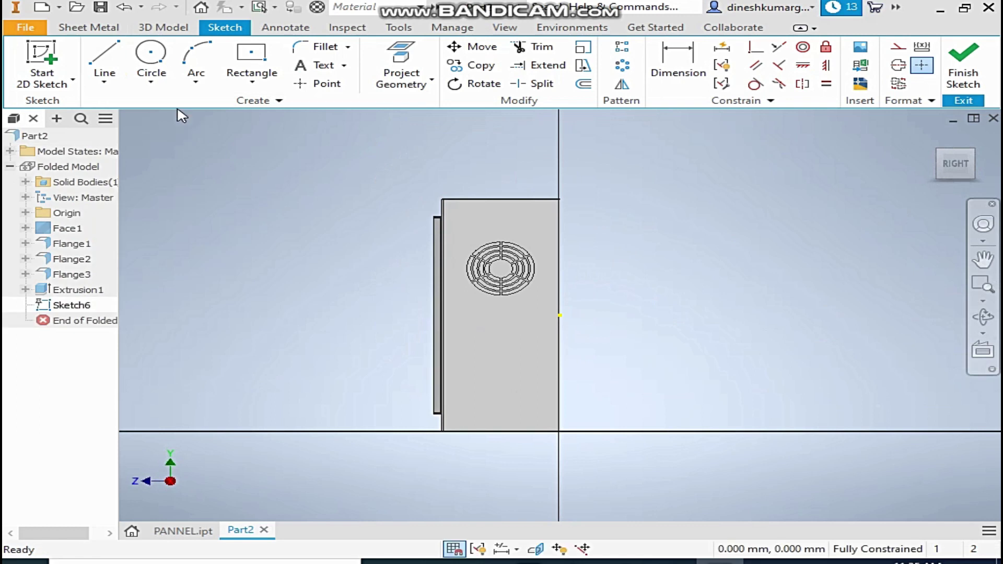
click(151, 57)
scroll(478, 297, up, 2)
mouse_move(478, 297)
middle_down()
mouse_move(512, 349)
mouse_move(474, 302)
middle_up()
click(477, 291)
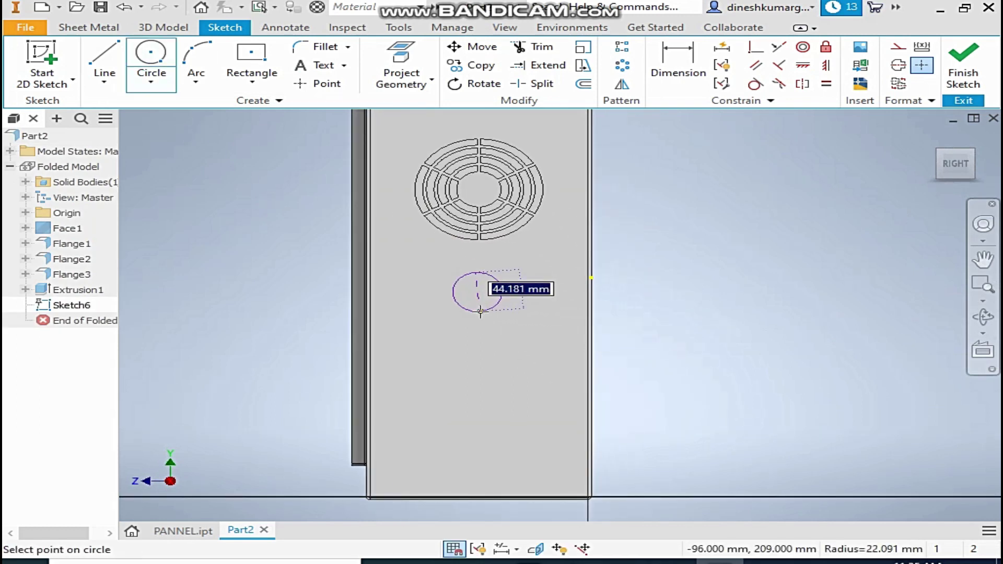
text(25)
key(Return)
scroll(478, 311, up, 3)
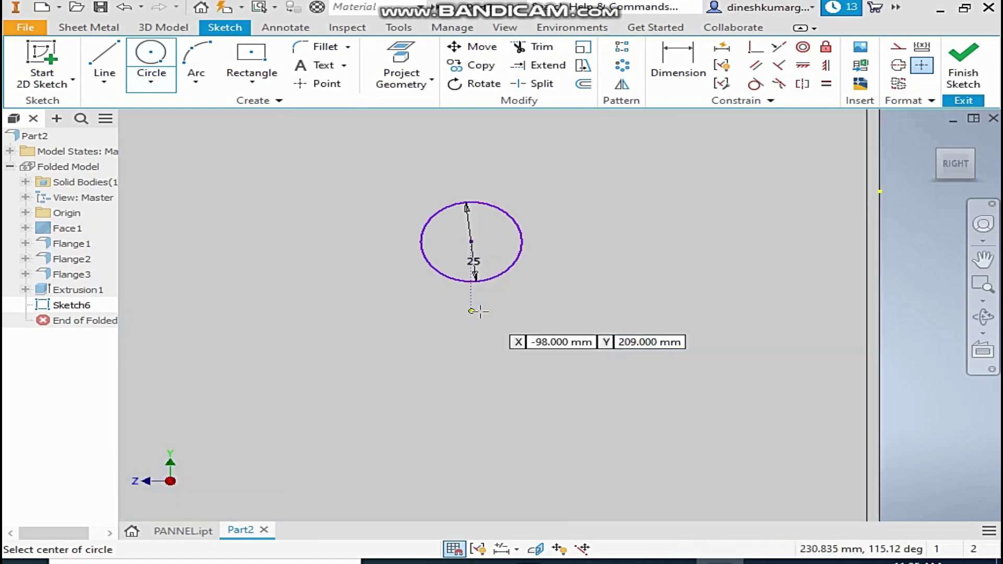
click(472, 241)
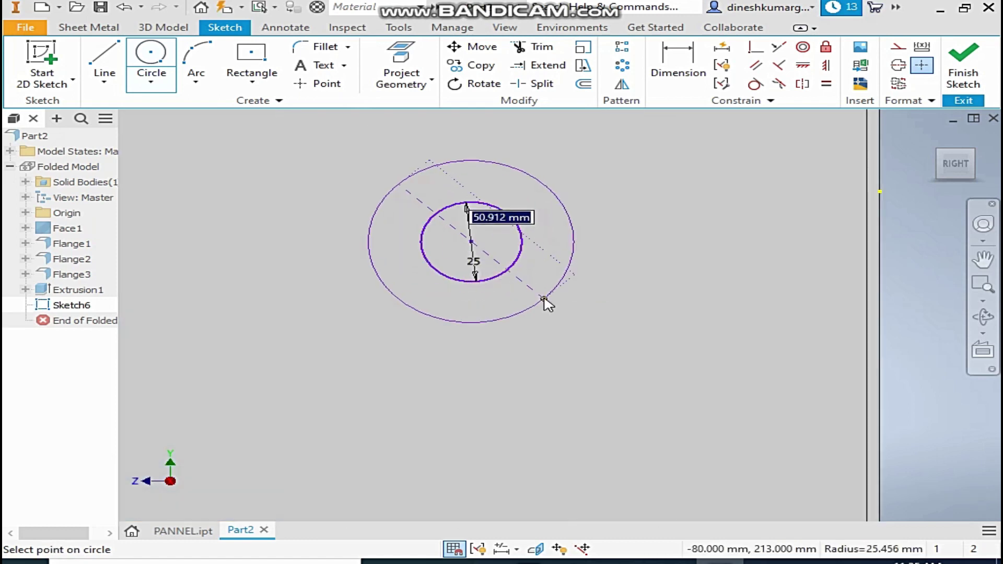
text(35)
key(Return)
scroll(543, 297, down, 5)
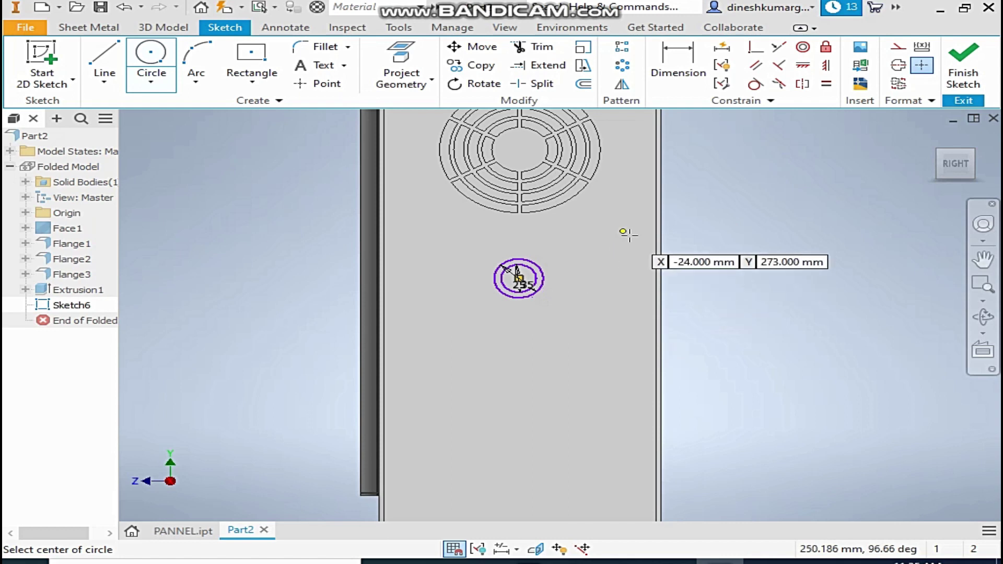
- Align the hole centre vertically with the top edge midpoint
click(825, 65)
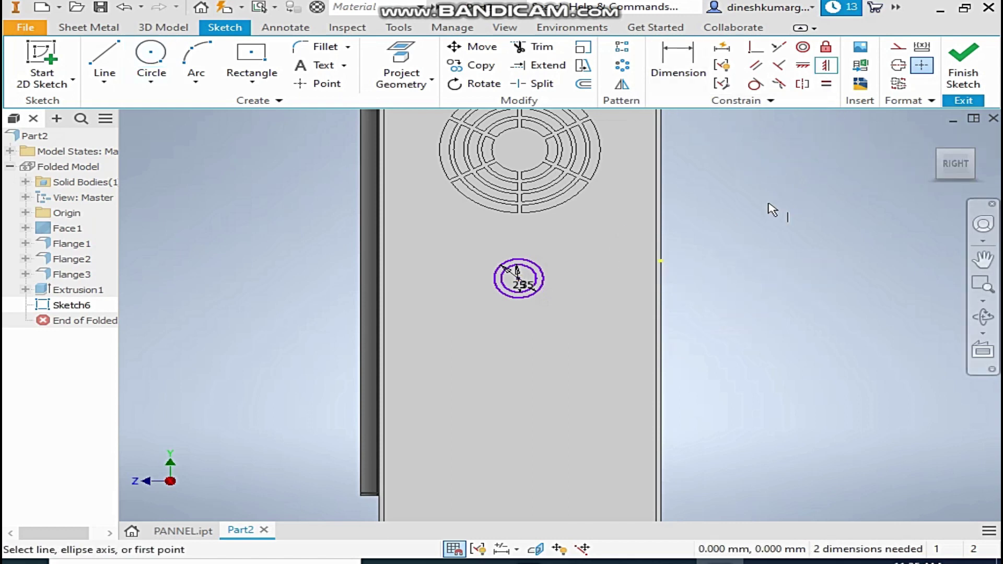
middle_drag(610, 265, 616, 411)
click(526, 426)
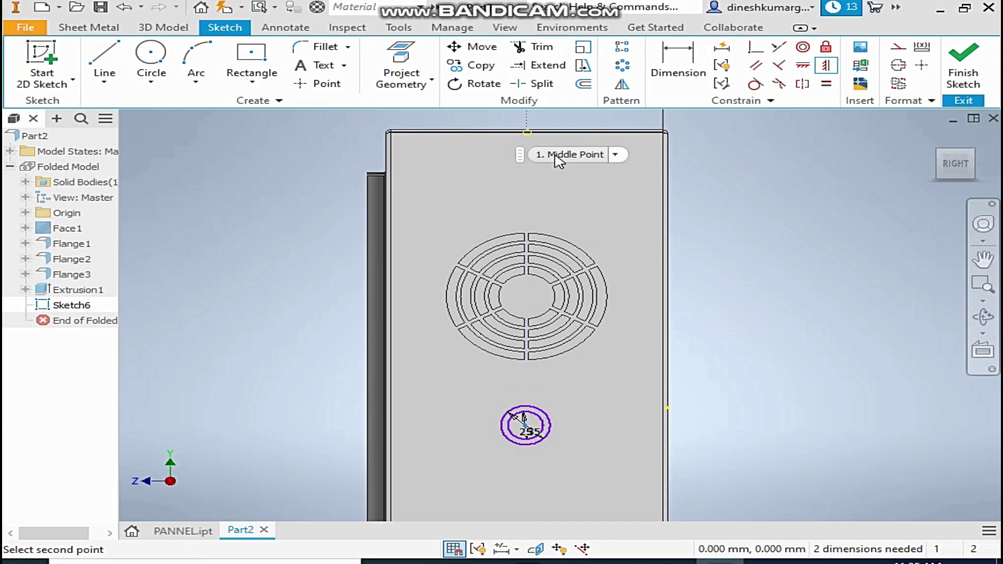
click(556, 156)
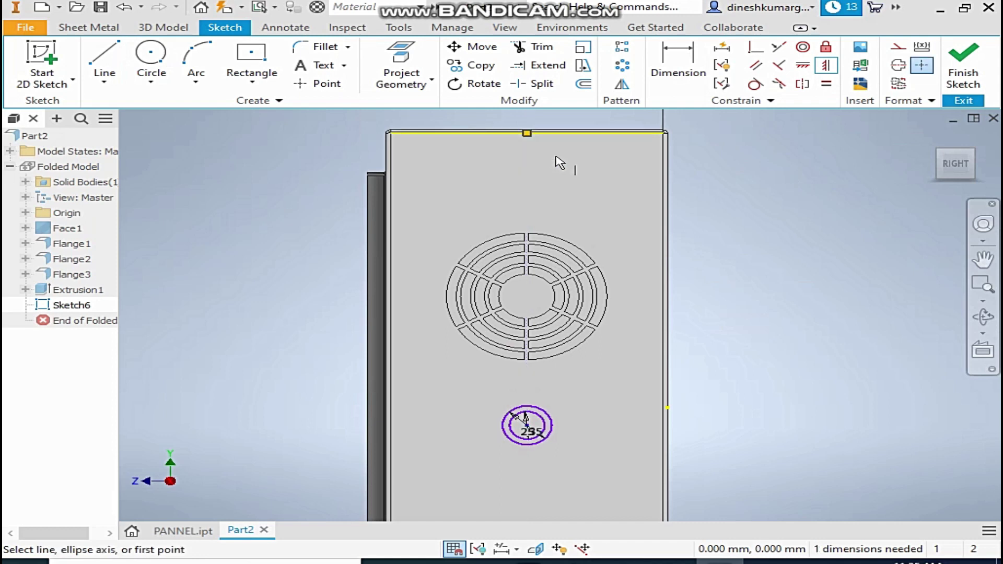
right_click(855, 249)
click(905, 243)
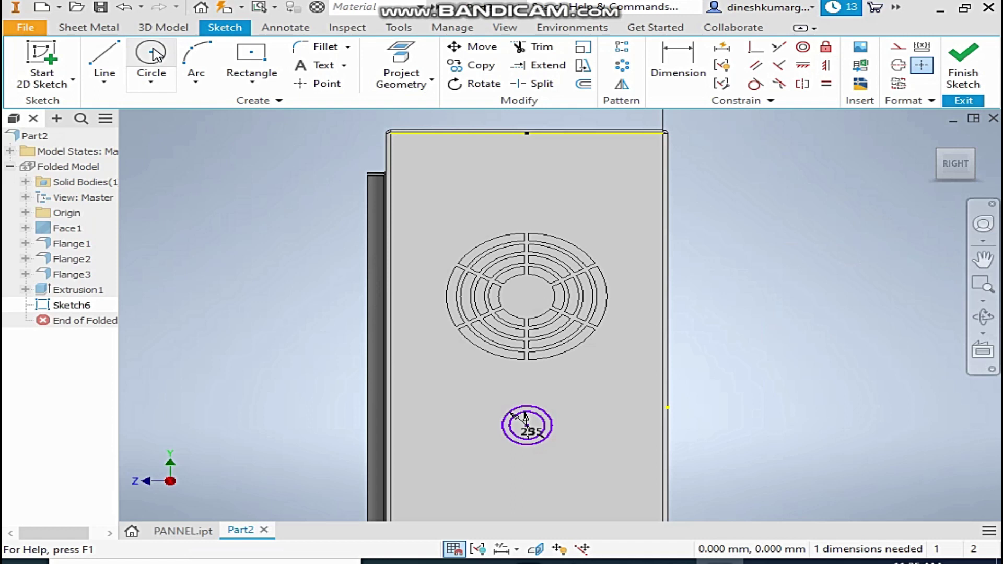
- Dimension the hole centre 250 mm above the panel's bottom edge
click(664, 67)
scroll(581, 359, up, 3)
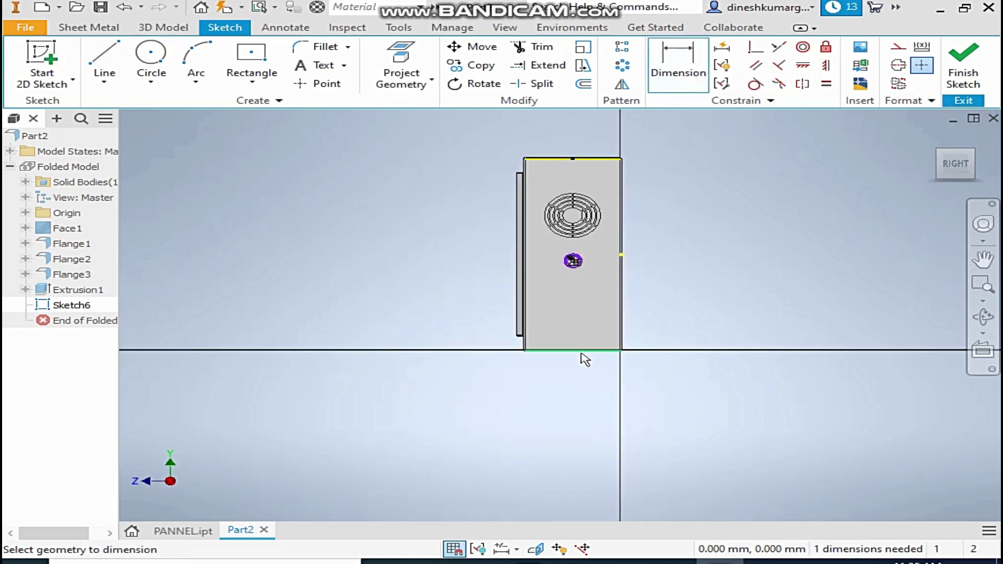
scroll(601, 352, down, 5)
scroll(695, 334, up, 3)
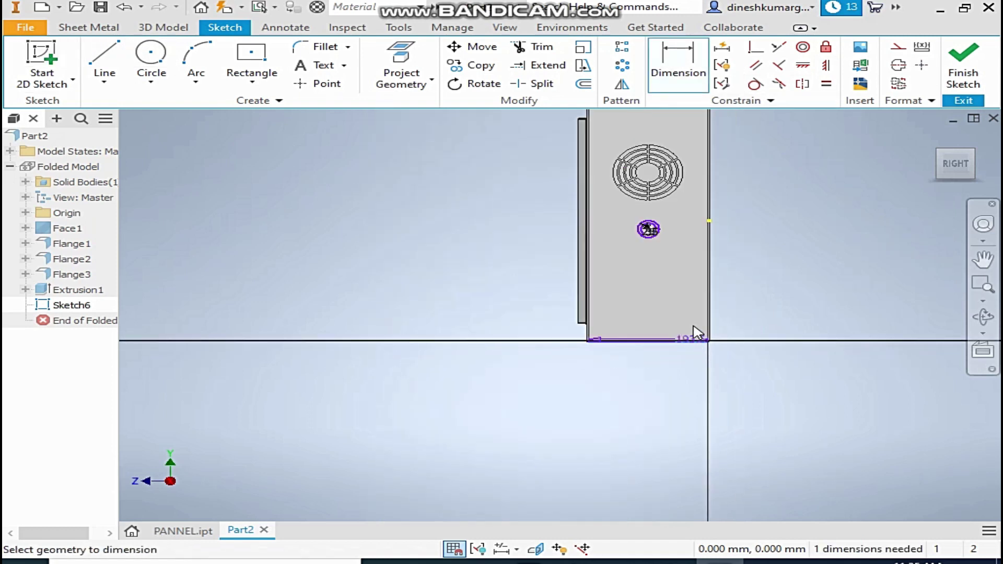
click(649, 229)
click(559, 311)
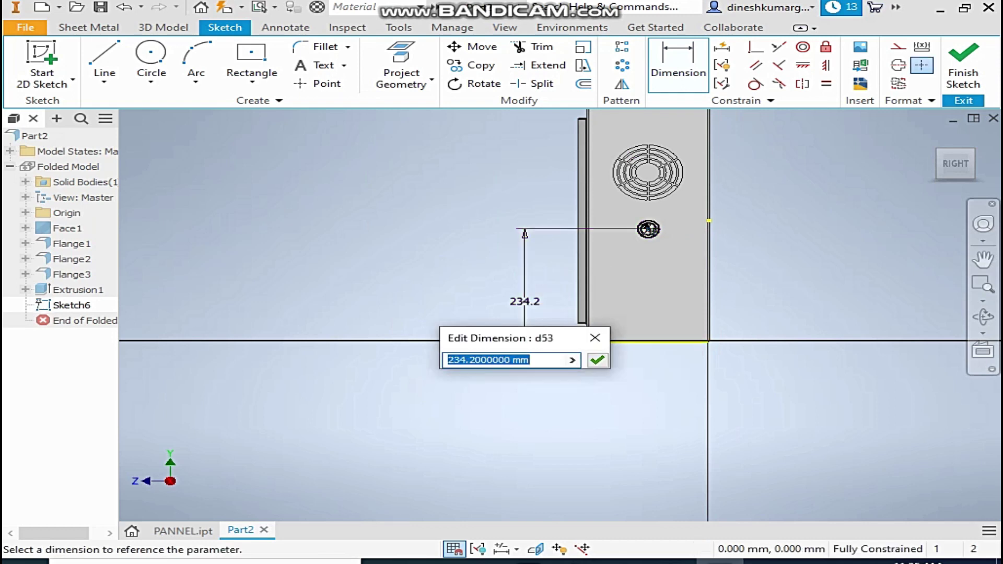
text(250)
key(Return)
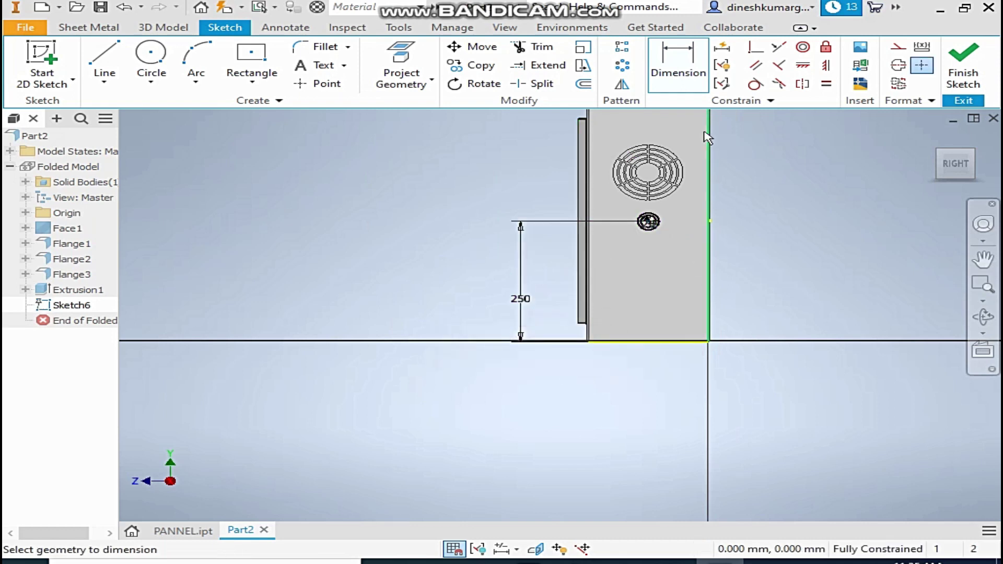
scroll(644, 261, down, 2)
middle_drag(635, 291, 614, 358)
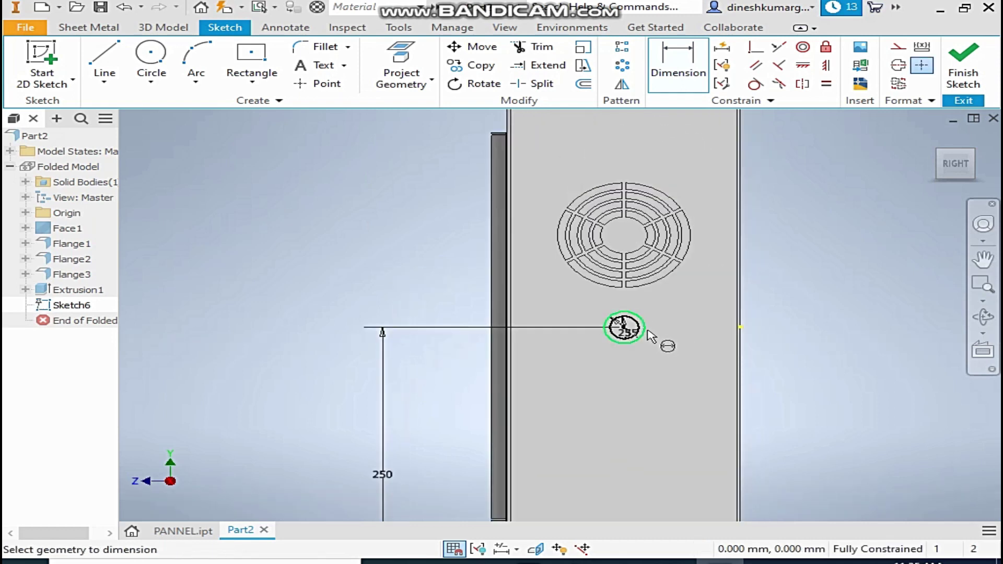
scroll(671, 352, up, 2)
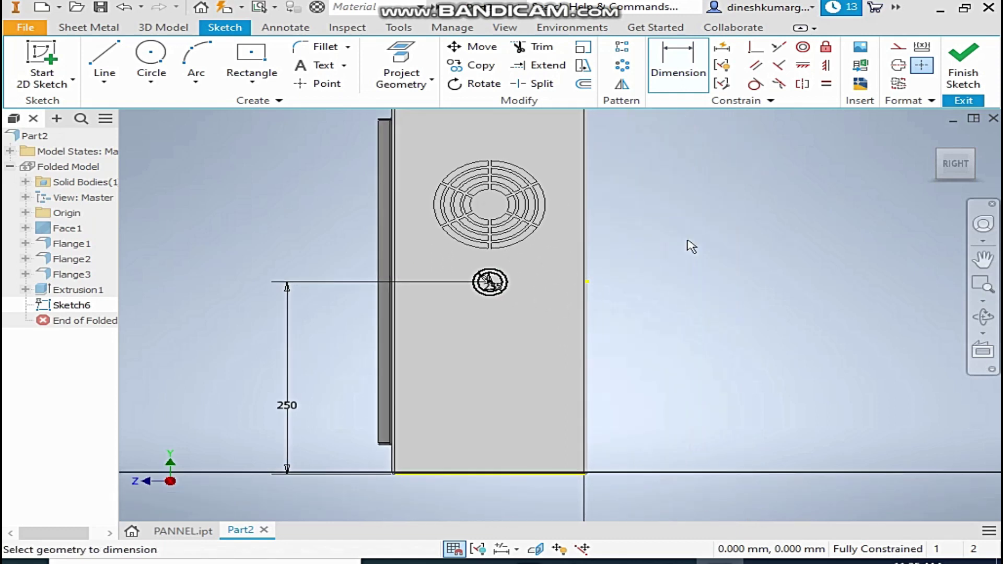
right_click(667, 288)
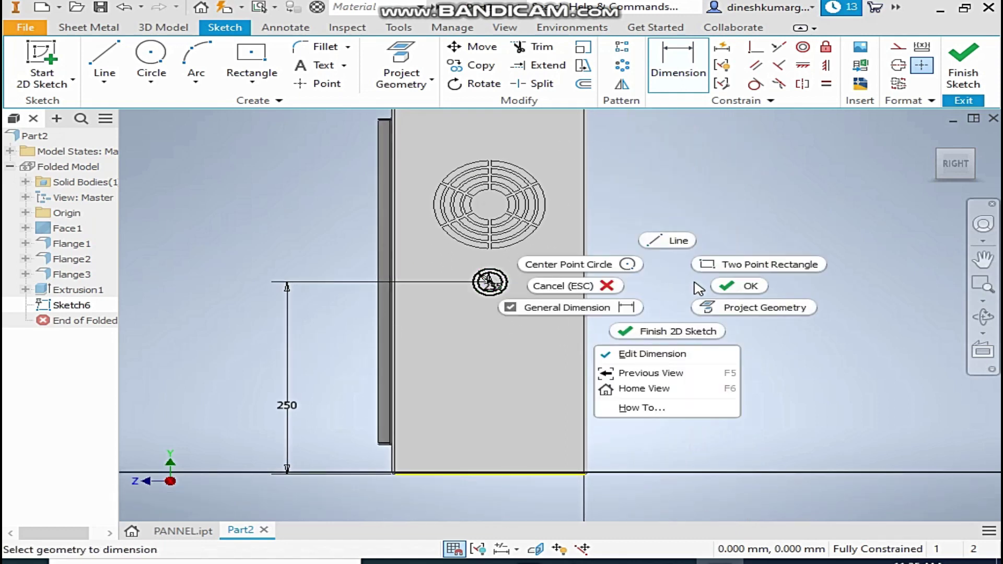
click(739, 286)
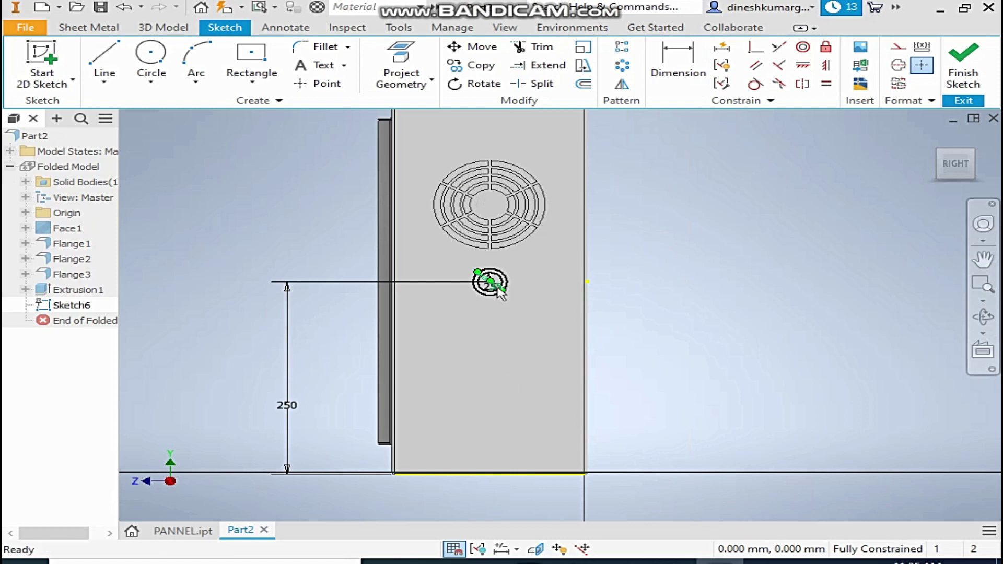
- Make the 35 circle construction and draw a 5 mm circle centred on it
scroll(498, 291, down, 5)
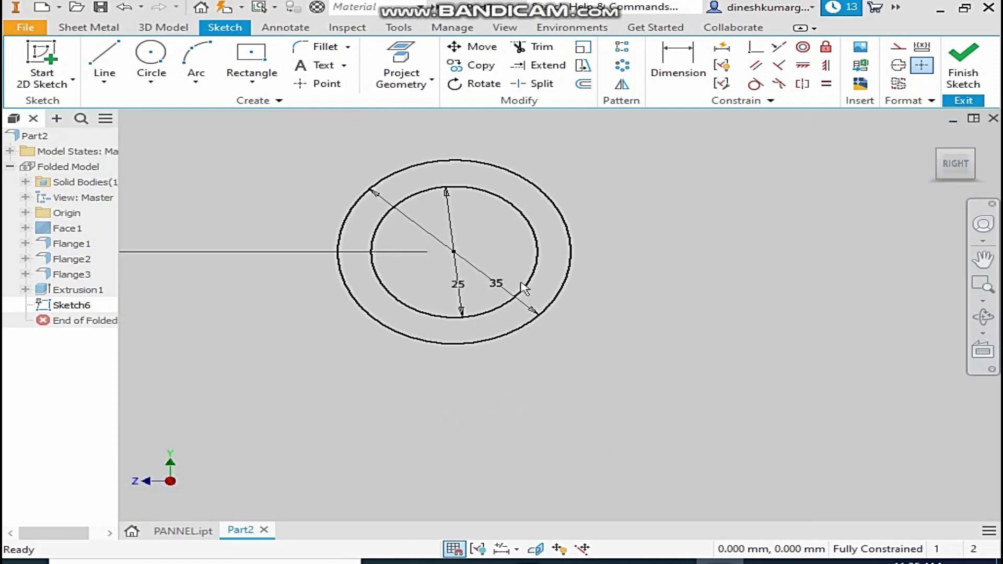
right_click(565, 235)
click(638, 183)
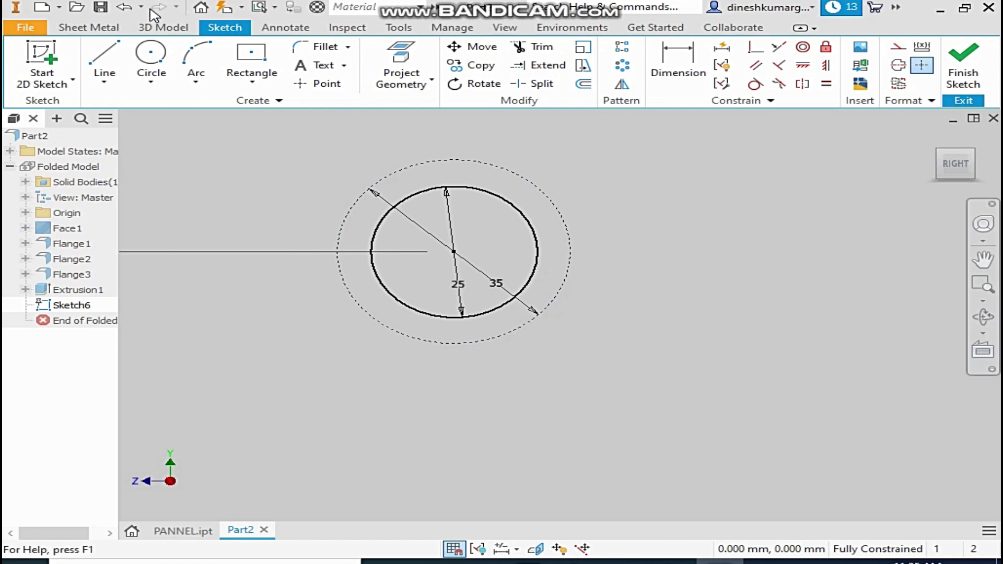
click(151, 52)
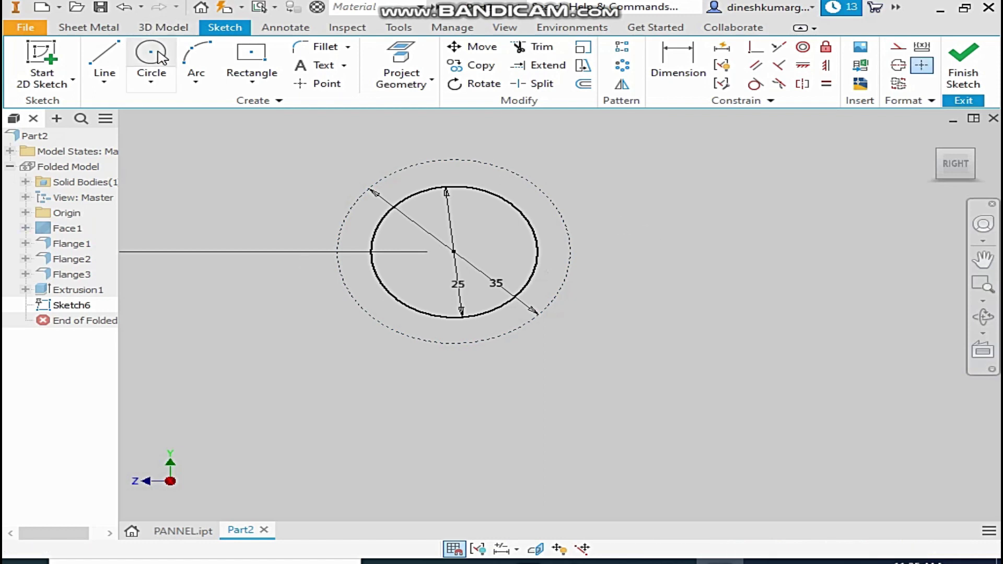
click(527, 179)
text(5)
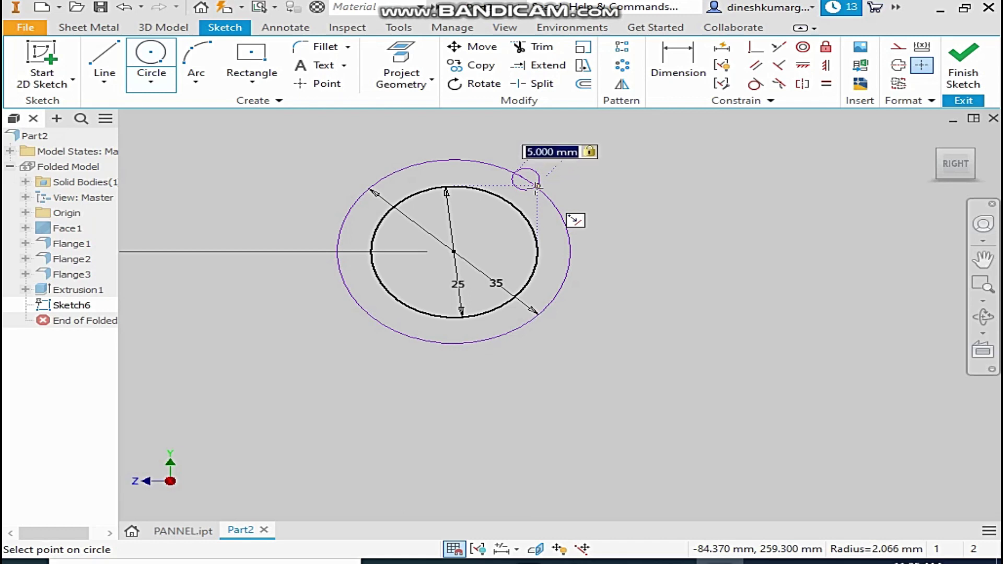
key(Return)
- Draw a diagonal and a vertical reference line from the main circle's centre
click(115, 68)
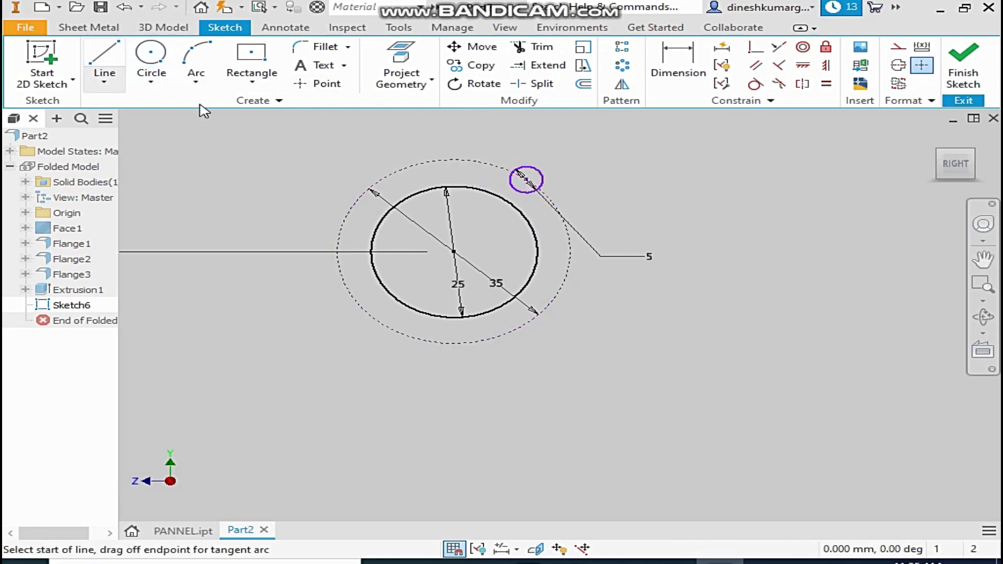
click(454, 251)
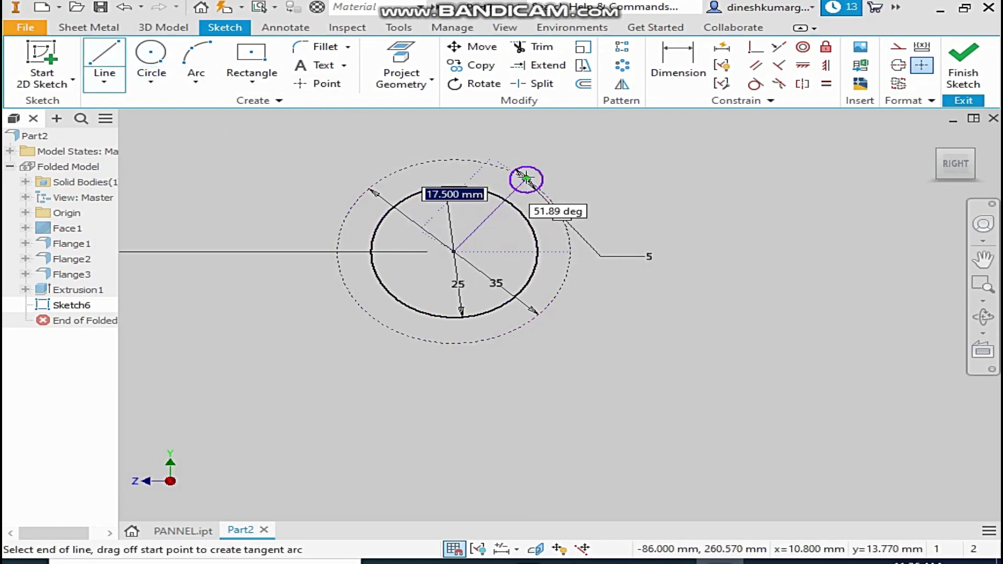
double_click(526, 179)
click(454, 252)
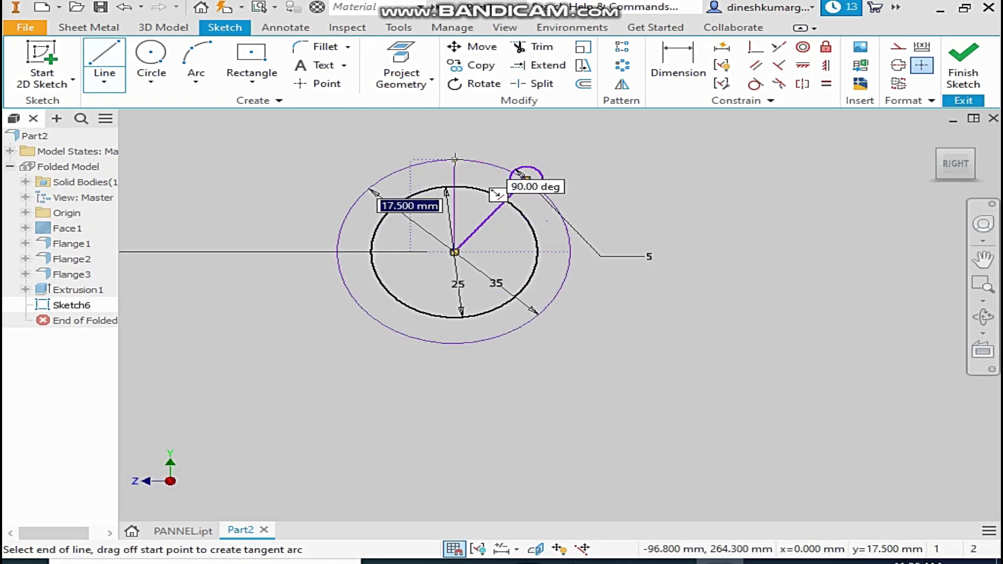
click(455, 160)
right_click(455, 160)
click(538, 157)
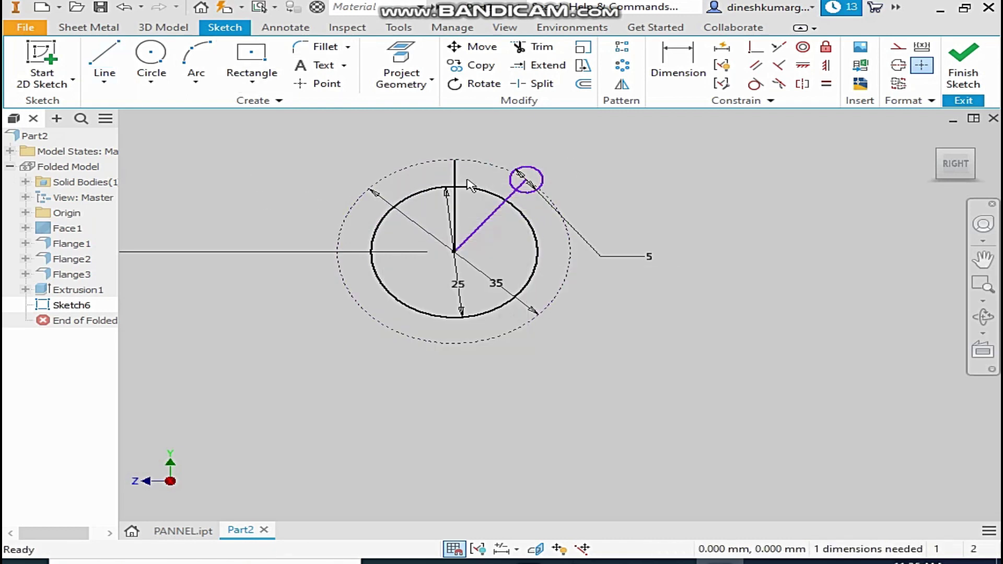
- Dimension the angle between the two reference lines to 45°
click(679, 62)
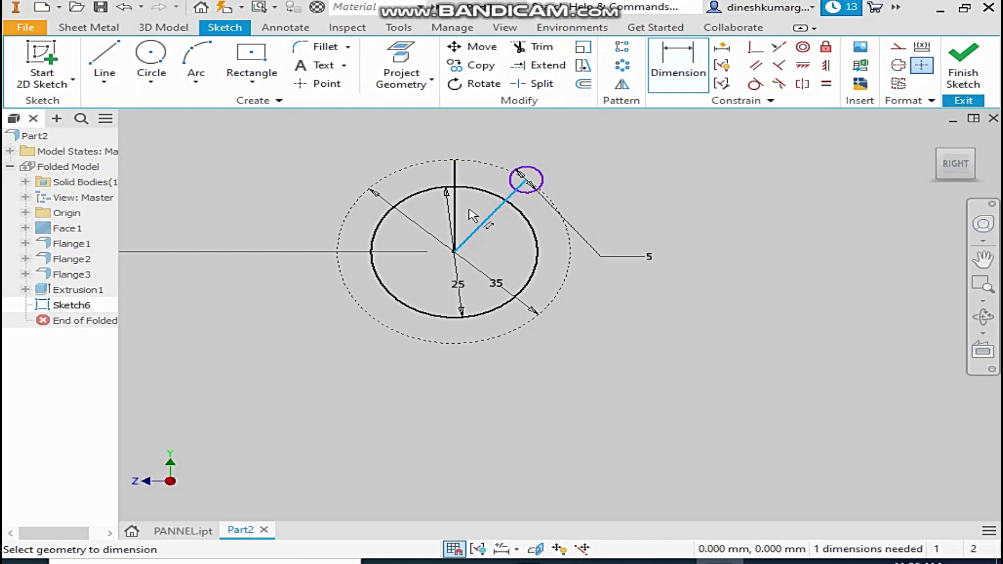
click(488, 218)
click(455, 215)
text(45)
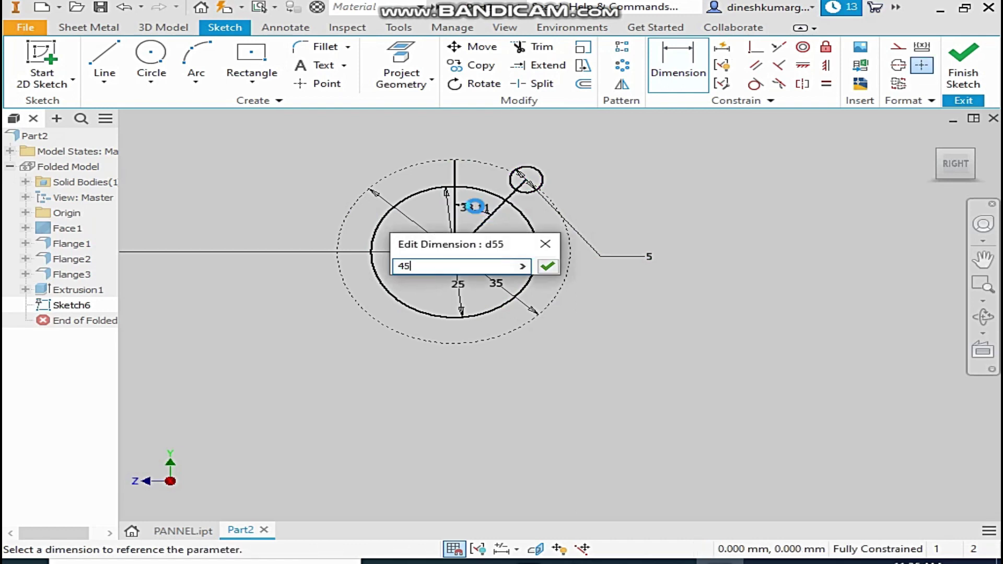
key(Return)
right_click(591, 131)
click(666, 128)
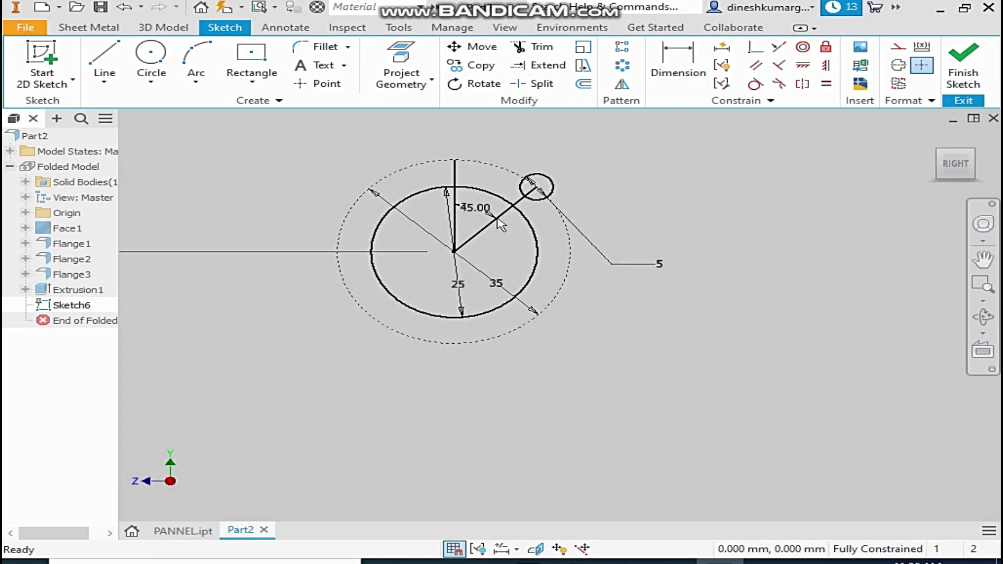
- Convert the diagonal and vertical reference lines to construction geometry
right_click(474, 232)
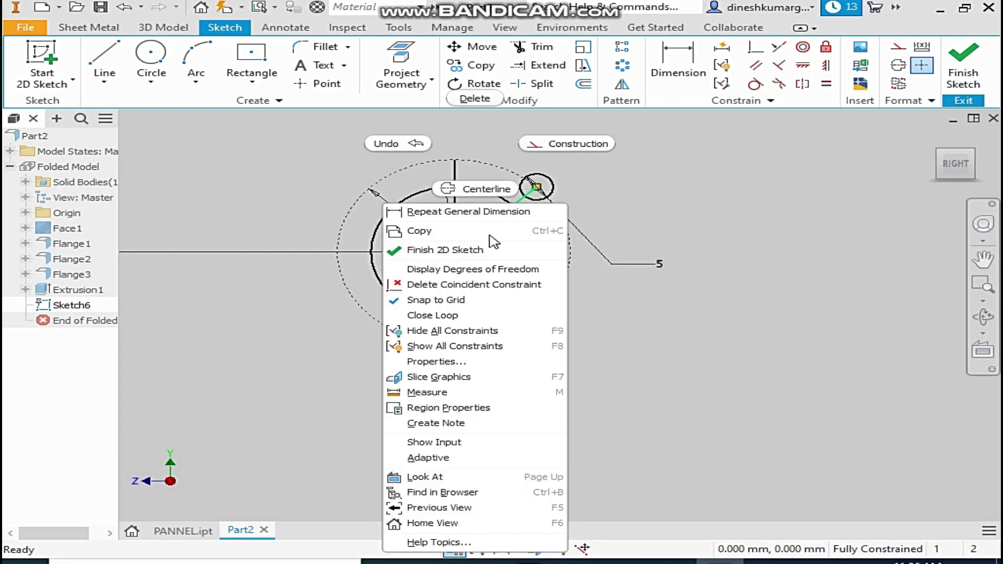
click(529, 145)
right_click(455, 209)
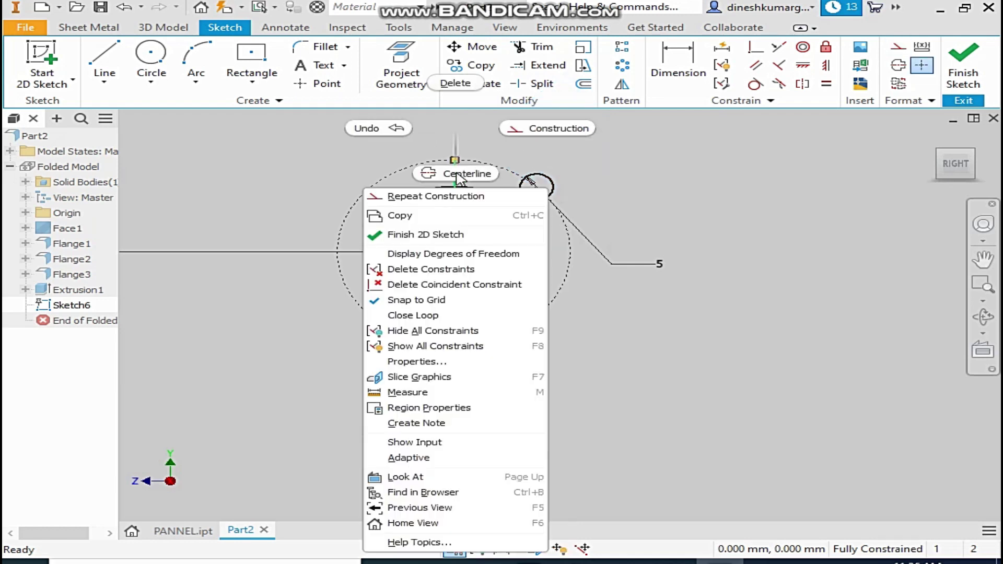
click(549, 128)
click(574, 155)
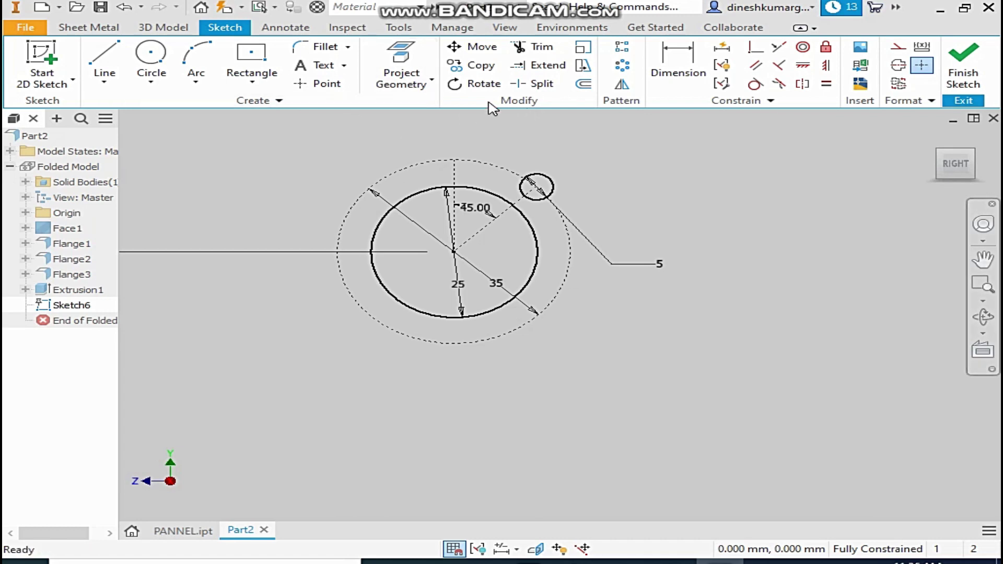
- Circular-pattern the 5 mm hole four times around the large circle over 360°
click(621, 65)
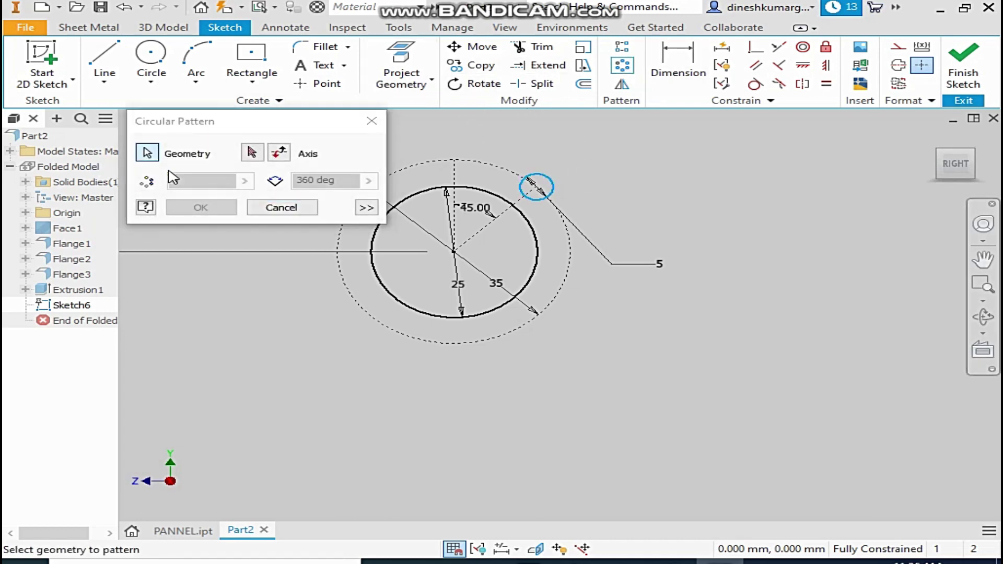
click(248, 153)
click(496, 200)
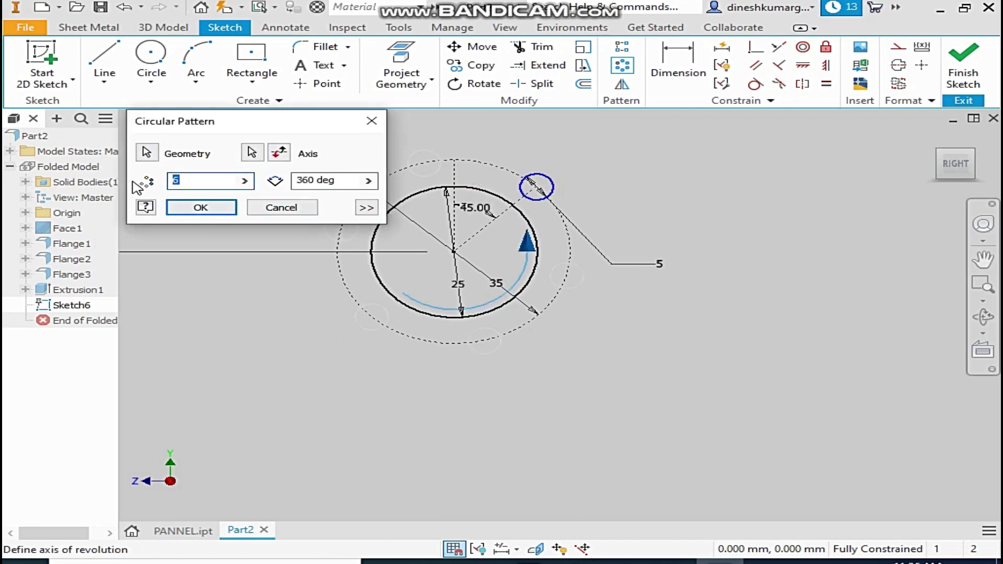
key(Return)
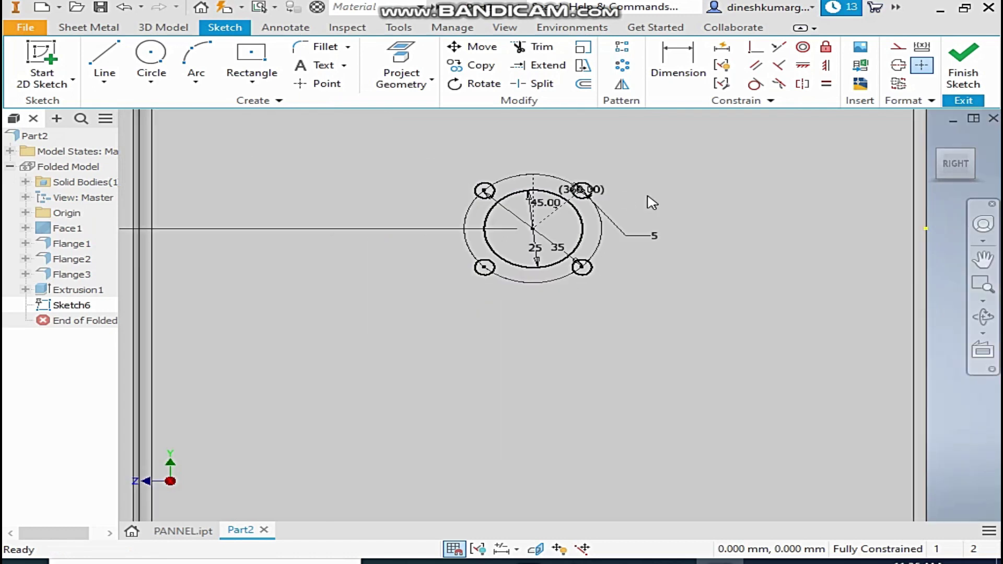
scroll(652, 209, down, 5)
scroll(625, 206, up, 5)
scroll(679, 198, down, 1)
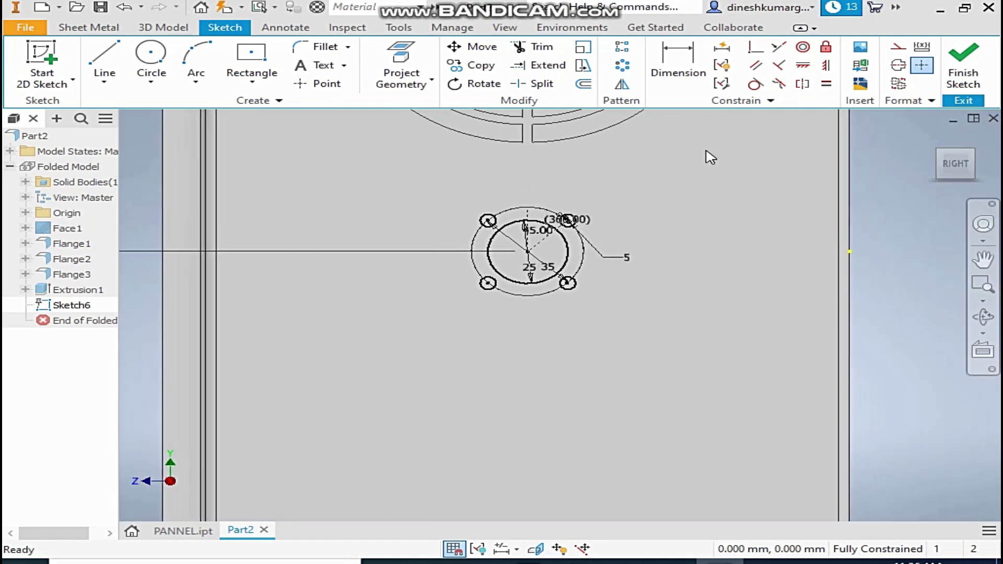
- Select the 25 mm circle and three small holes for a rectangular pattern along the vertical edge
click(622, 47)
scroll(576, 254, up, 3)
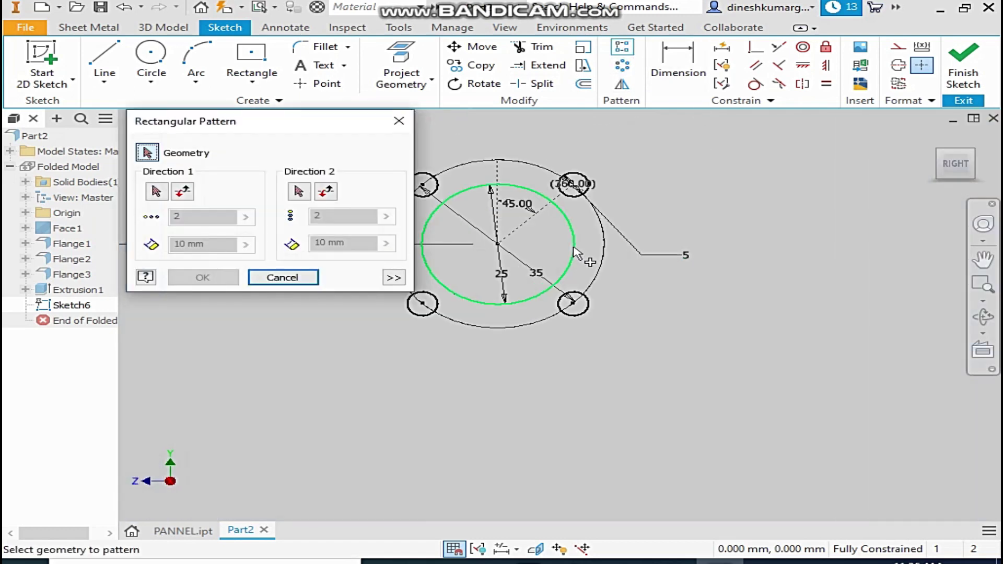
click(576, 254)
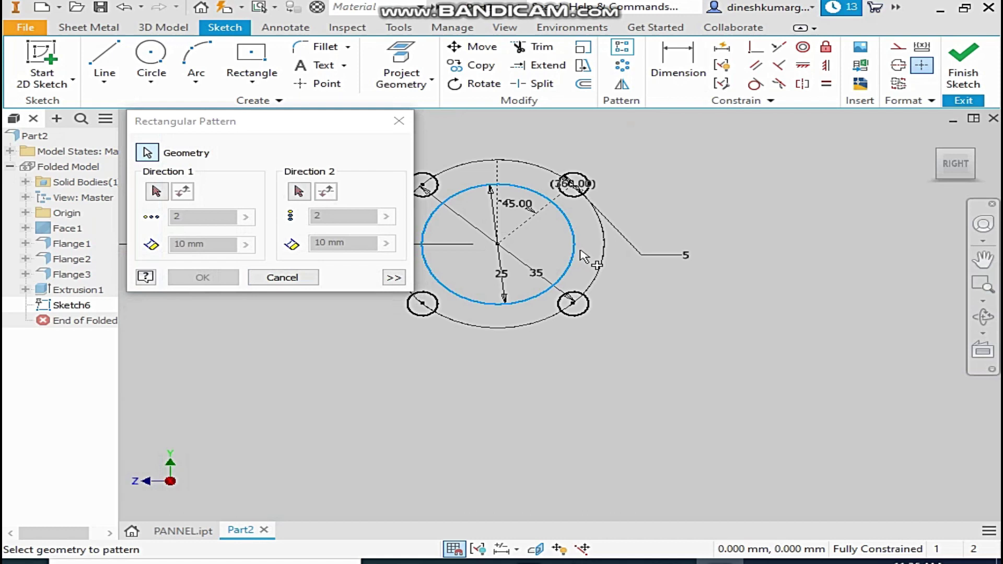
click(584, 174)
click(424, 186)
click(423, 302)
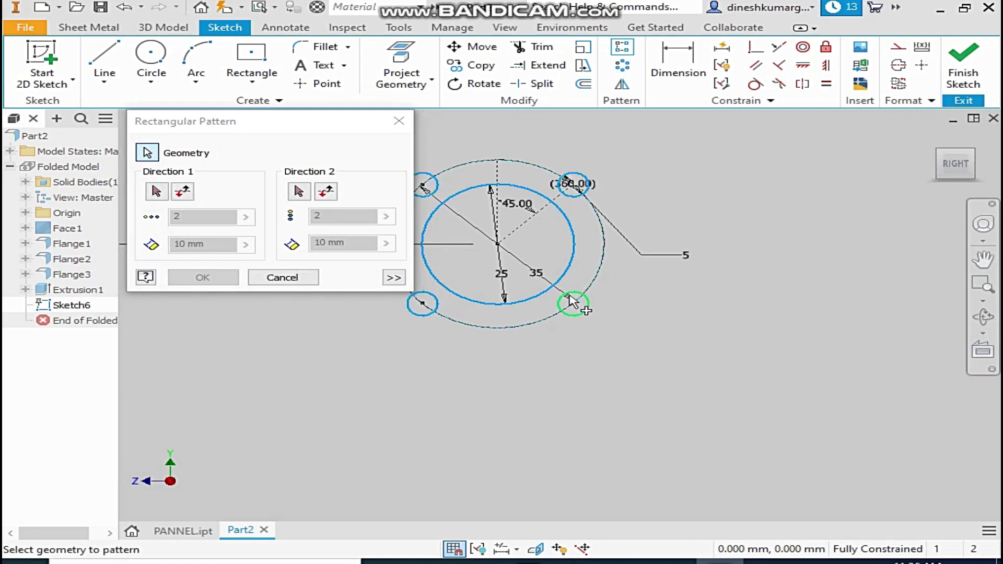
scroll(611, 218, down, 5)
click(156, 191)
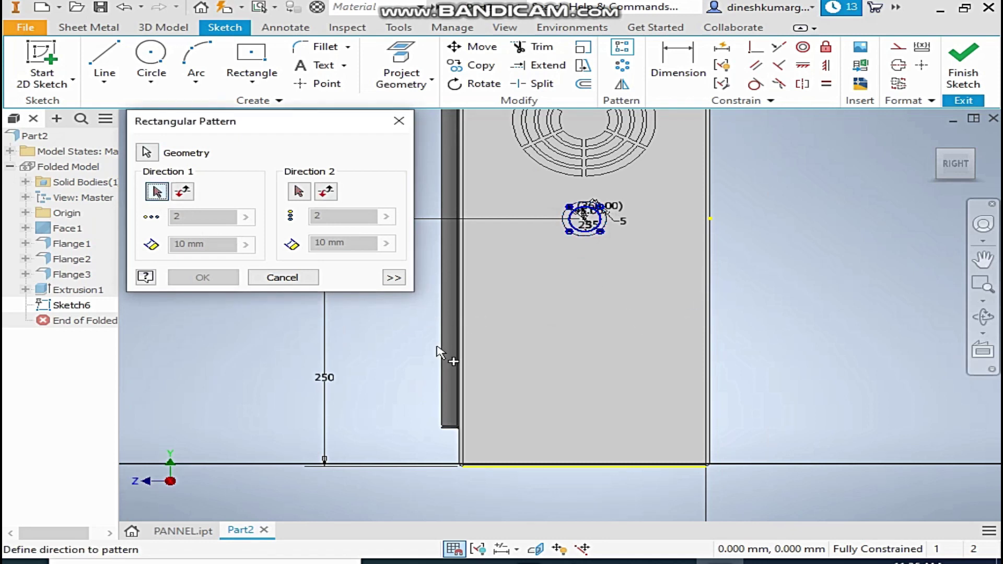
scroll(586, 222, up, 5)
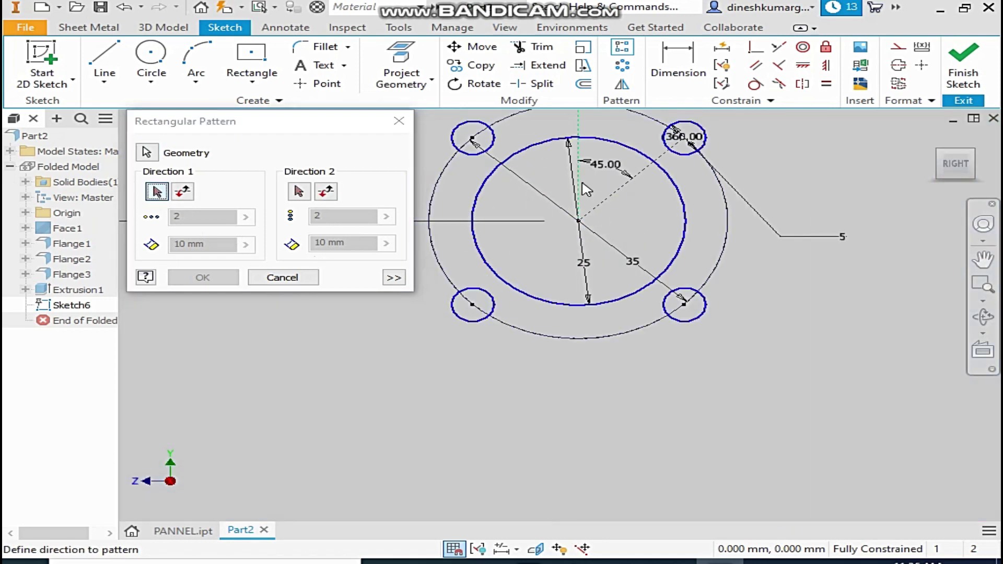
click(586, 205)
- Reverse the direction and create three copies spaced 100 mm down the panel
scroll(583, 230, down, 4)
text(100)
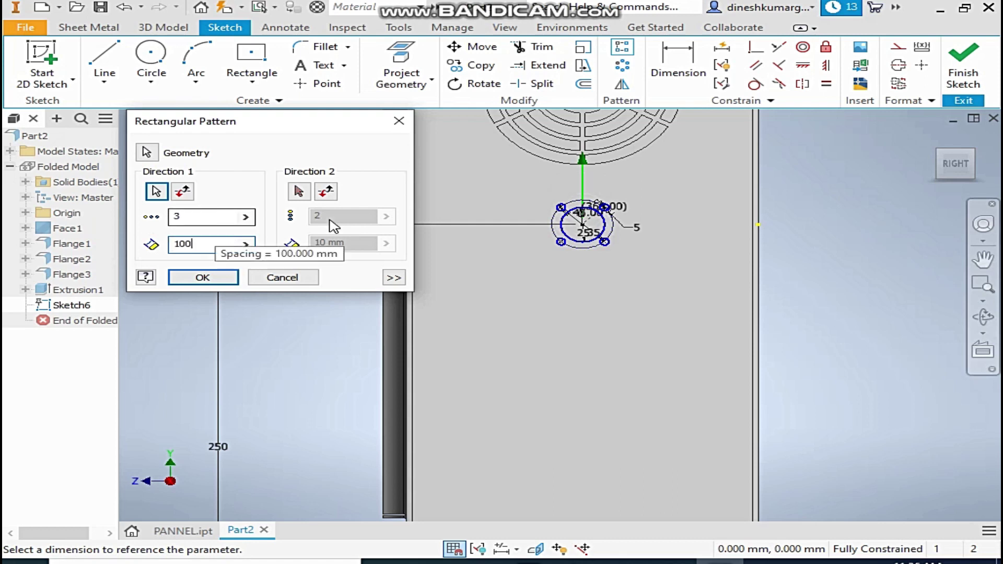
scroll(716, 329, down, 2)
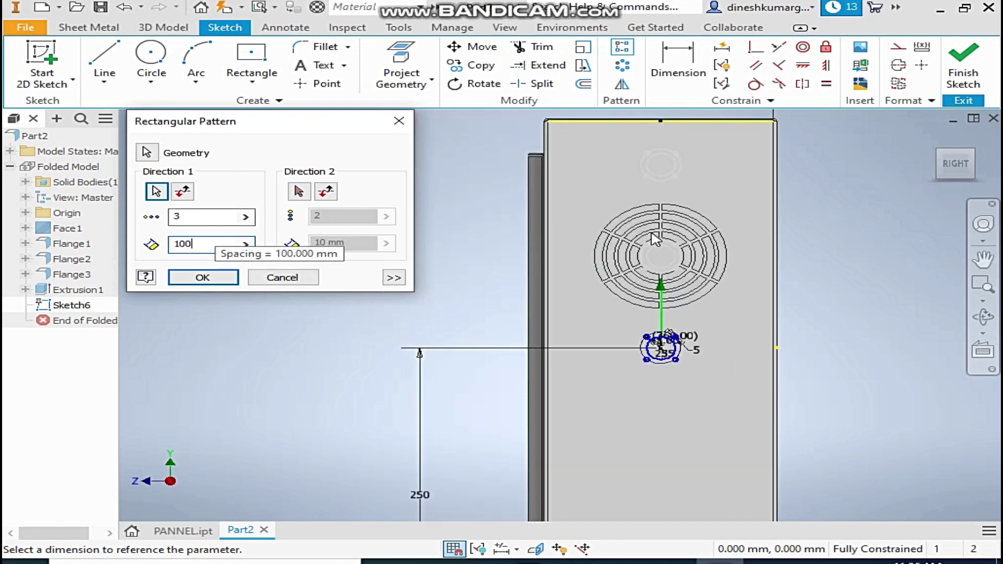
scroll(655, 239, up, 2)
middle_drag(655, 239, 537, 287)
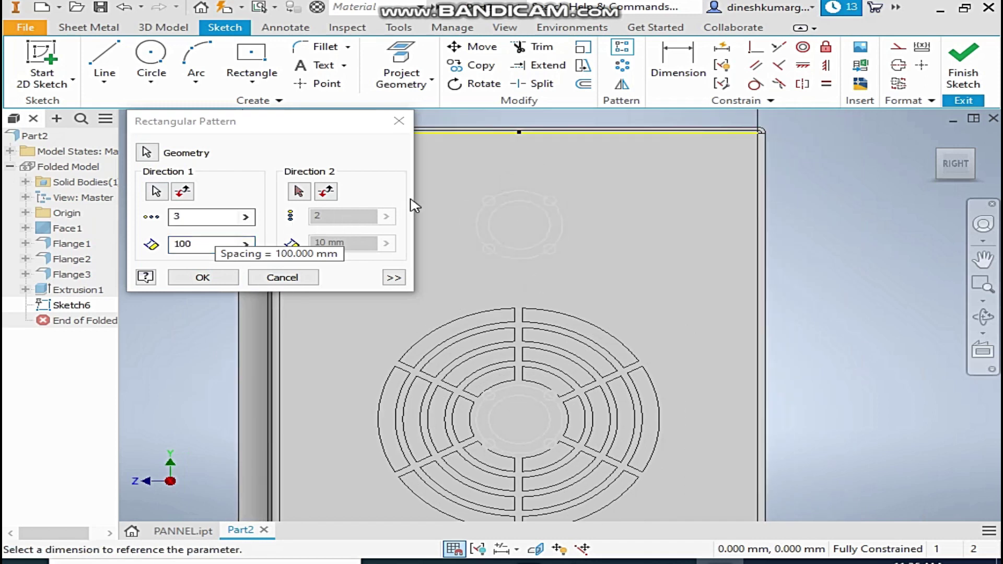
scroll(473, 251, down, 2)
middle_drag(475, 291, 506, 250)
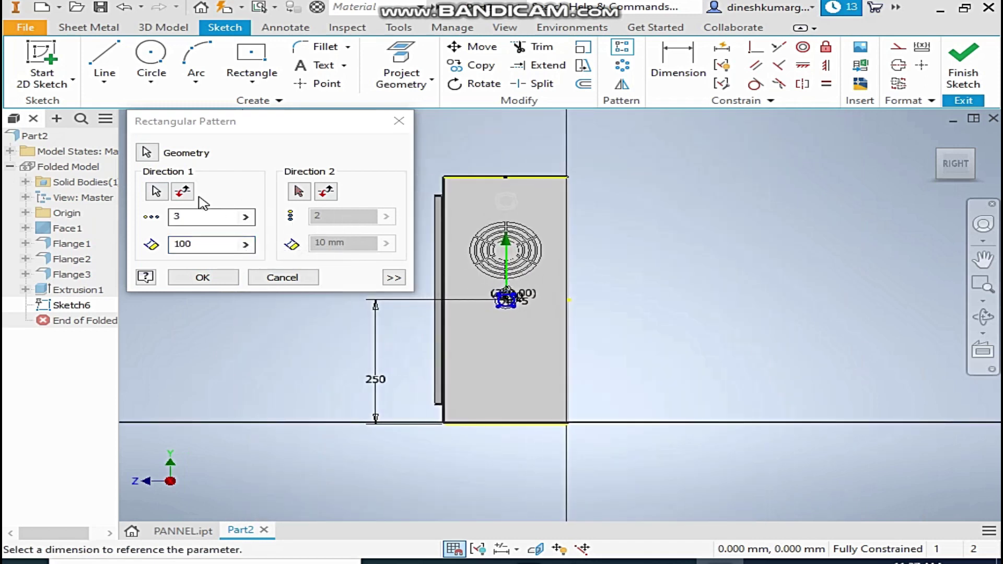
click(182, 191)
scroll(538, 394, up, 3)
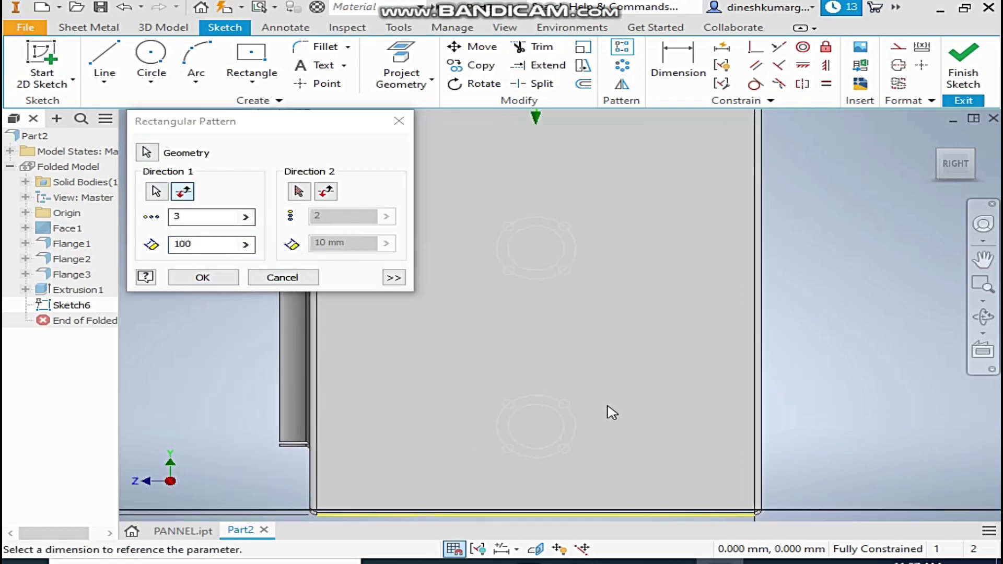
scroll(612, 412, down, 2)
middle_drag(611, 413, 634, 293)
click(203, 278)
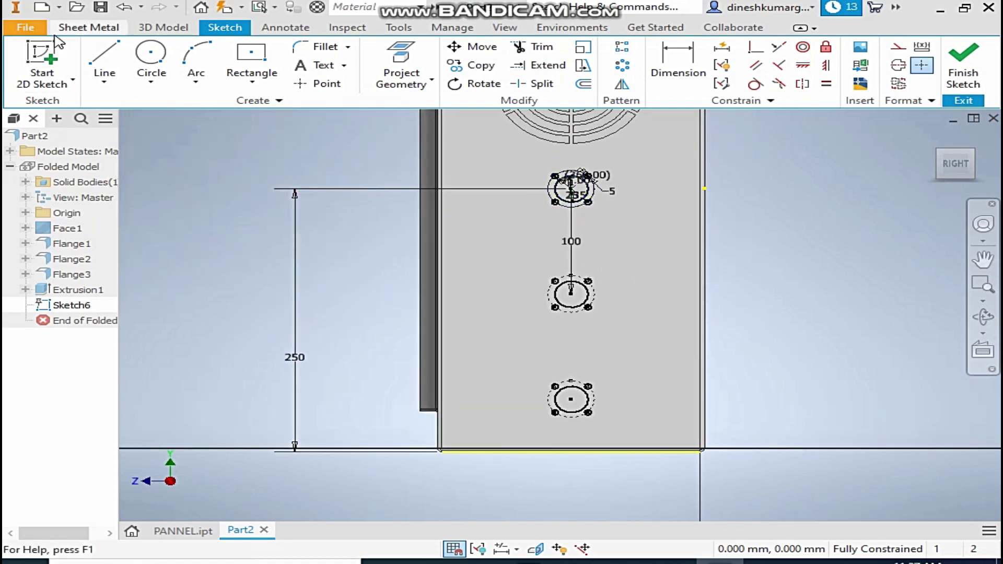
- Start a sheet metal Cut and select the top group's large circle and four small holes
click(88, 27)
click(357, 65)
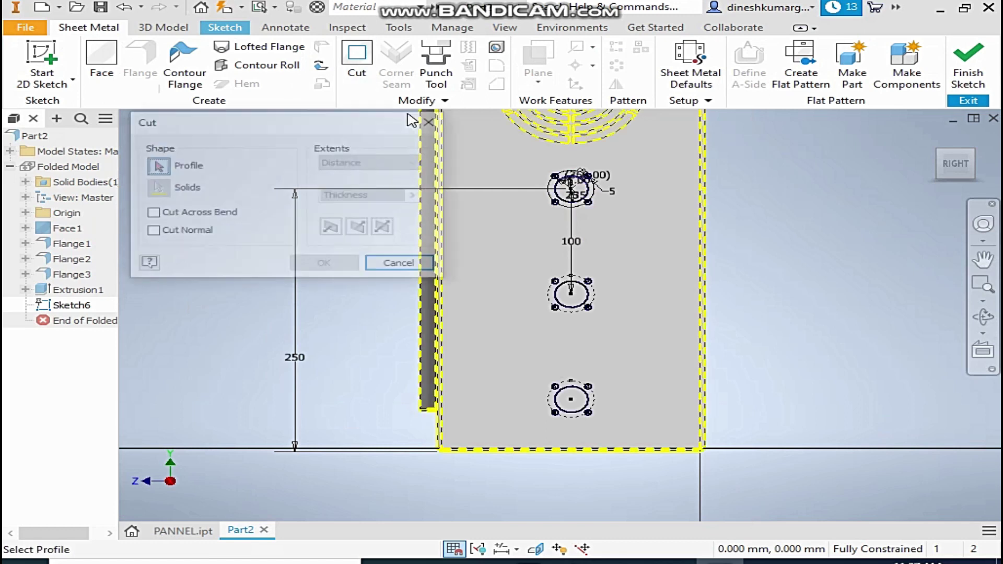
scroll(567, 190, up, 4)
click(543, 134)
scroll(543, 135, up, 3)
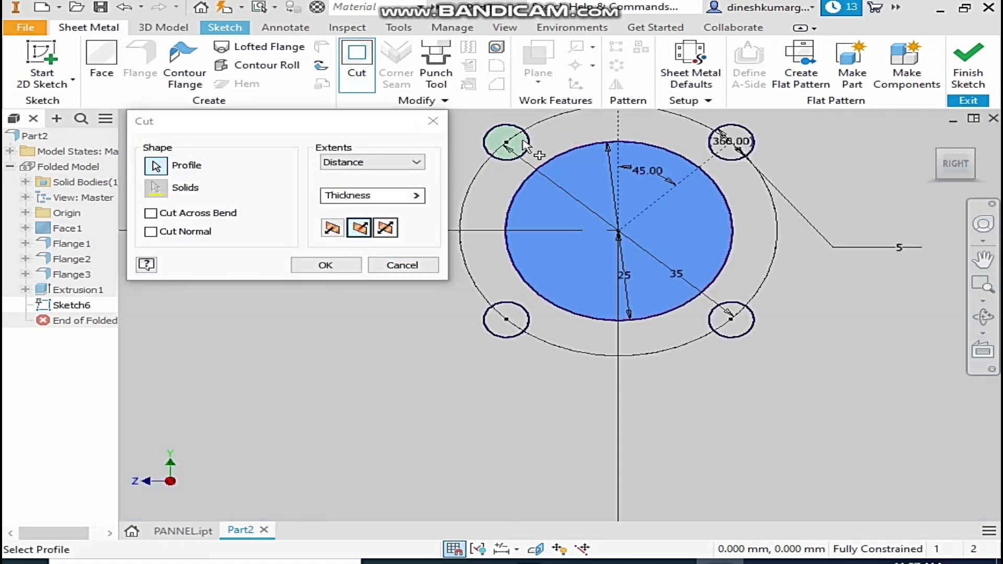
click(515, 147)
click(728, 147)
click(517, 321)
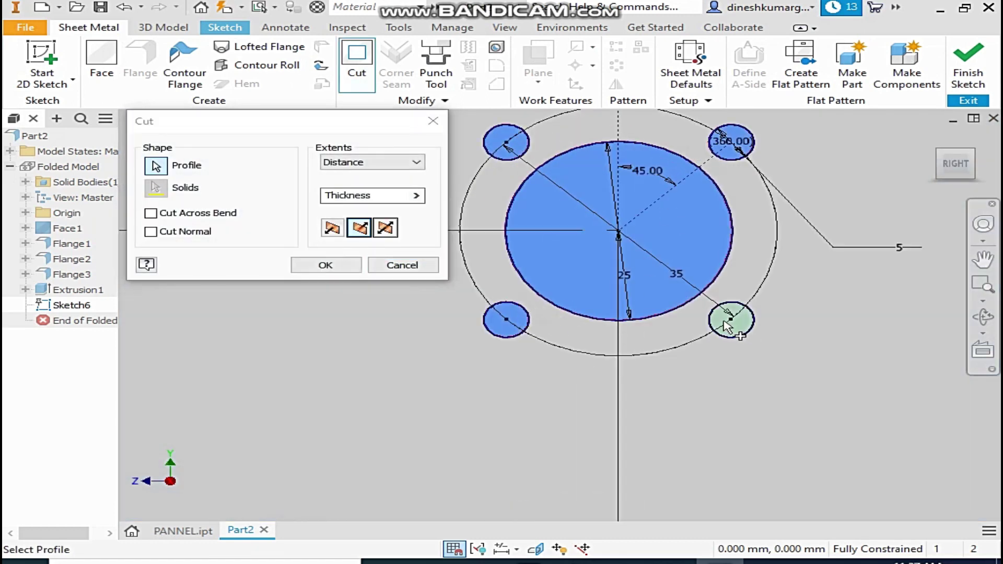
click(730, 319)
scroll(622, 324, down, 3)
scroll(627, 397, up, 4)
- Add the second group's large central circle and its four corner holes to the cut
click(521, 188)
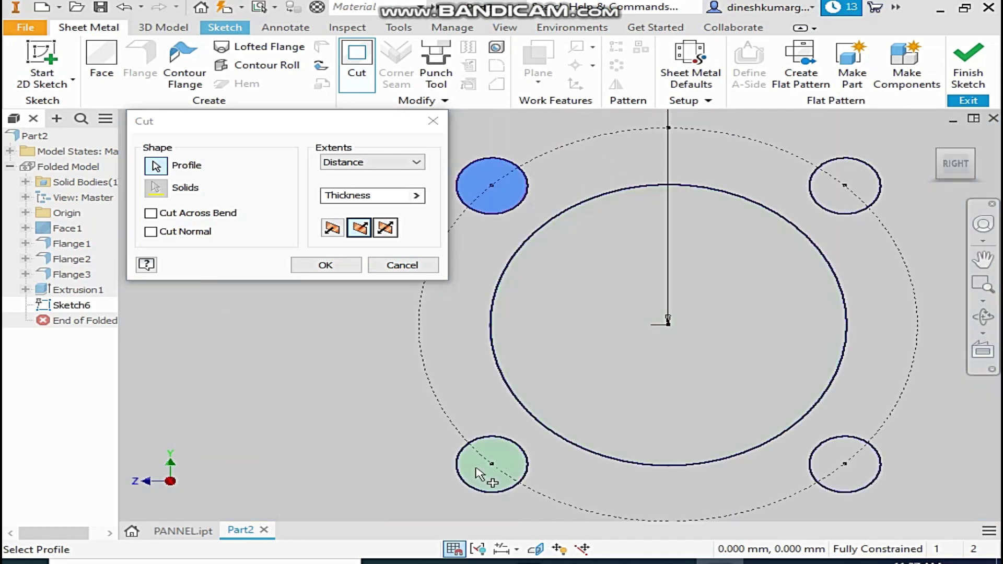
click(486, 462)
click(620, 340)
click(836, 203)
click(846, 486)
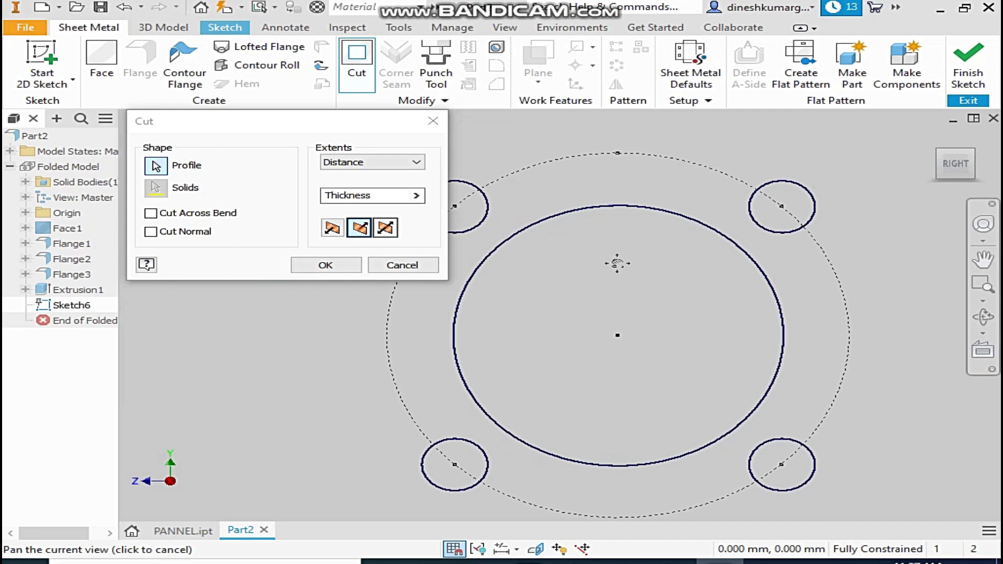
- Add the last group's central circle and four holes, then confirm the cut
middle_drag(617, 263, 630, 267)
scroll(629, 266, down, 1)
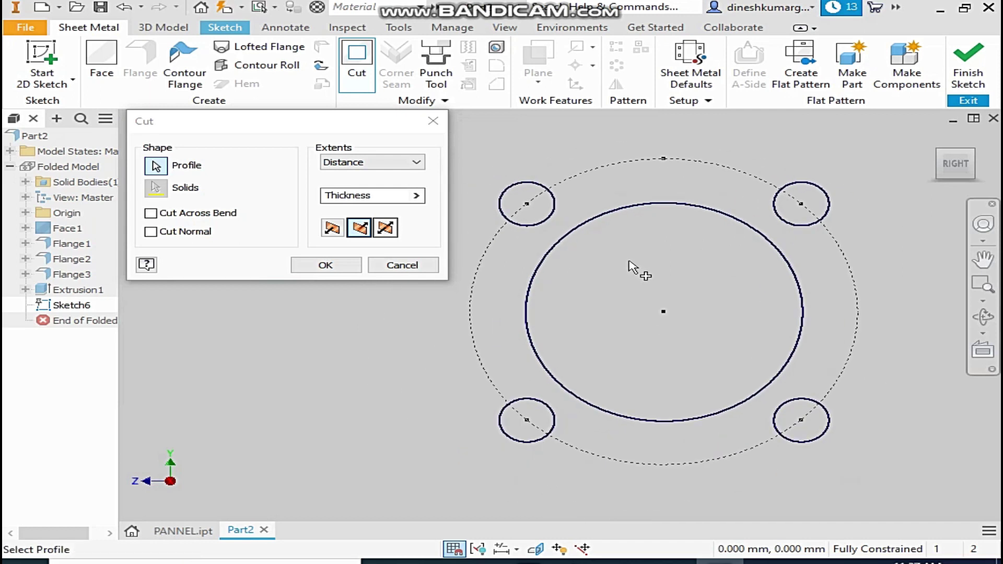
click(614, 280)
click(546, 215)
click(789, 218)
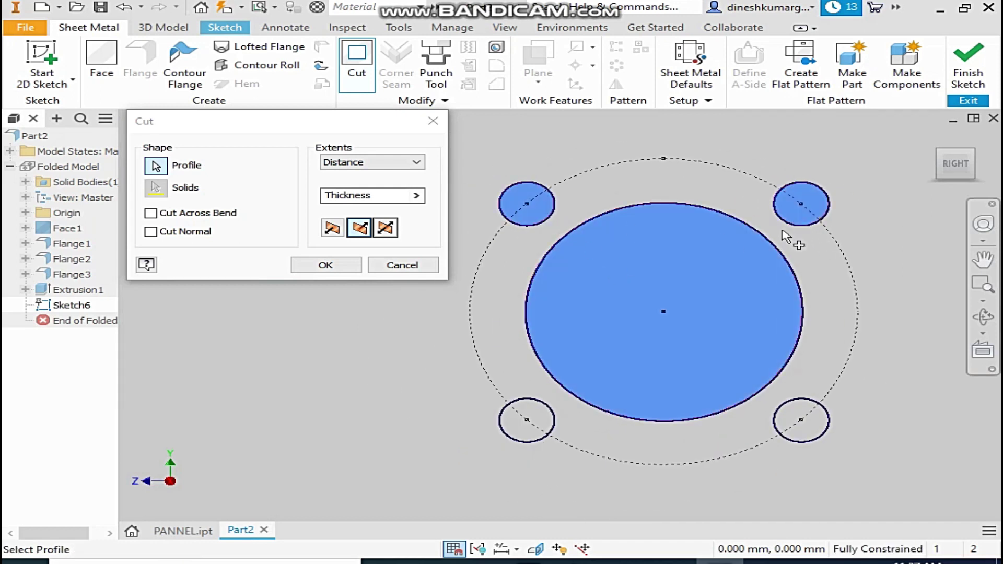
click(797, 410)
click(538, 425)
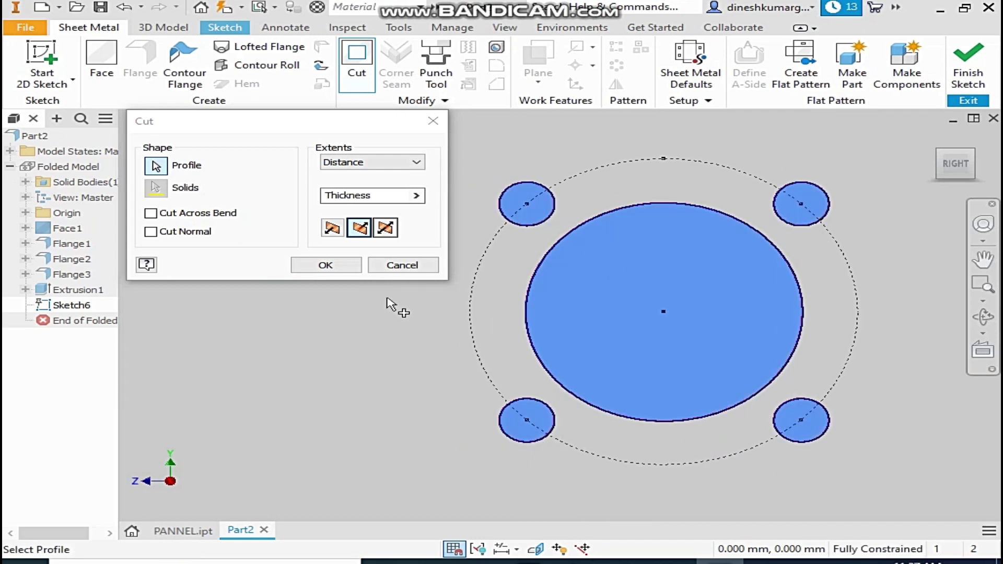
click(327, 265)
middle_drag(668, 233, 601, 259)
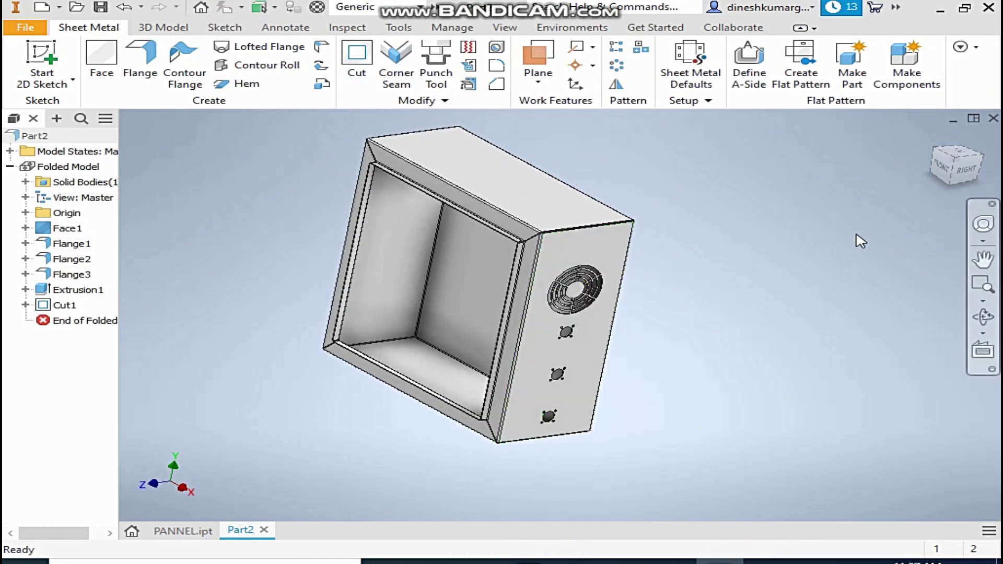
click(392, 246)
click(851, 240)
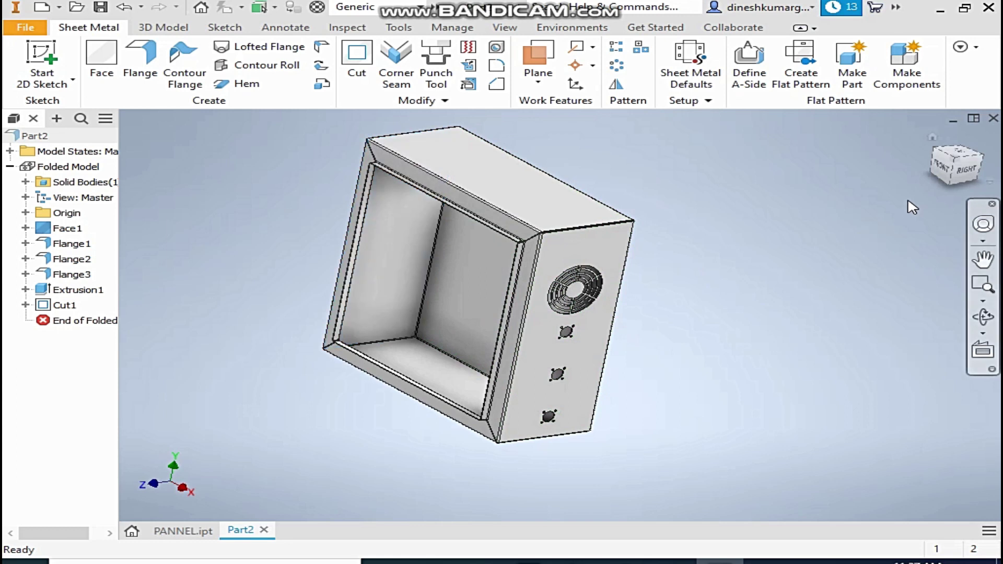
- Sketch a 20 mm wide centre-to-centre slot on the enclosure's left outer face
click(934, 155)
click(418, 340)
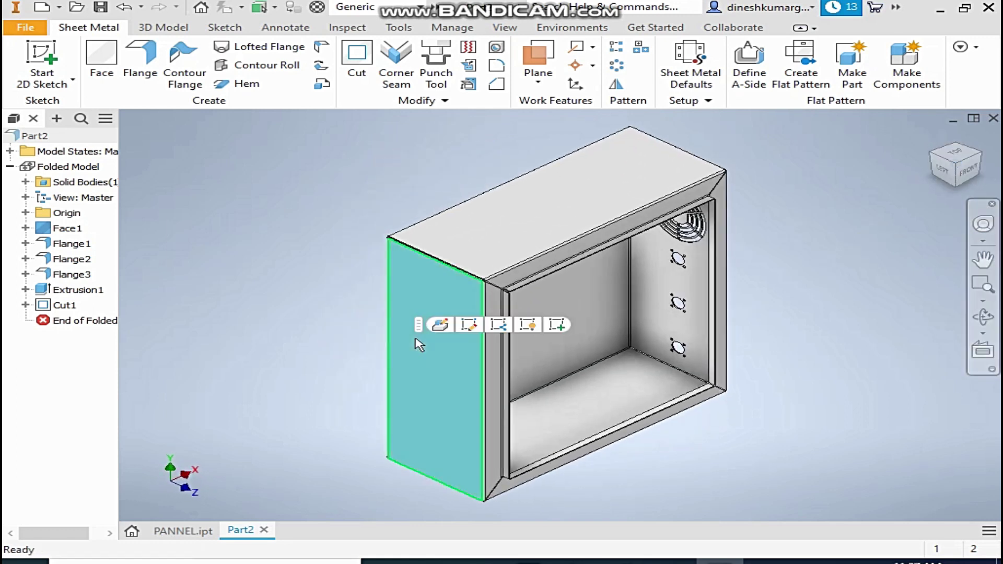
click(559, 326)
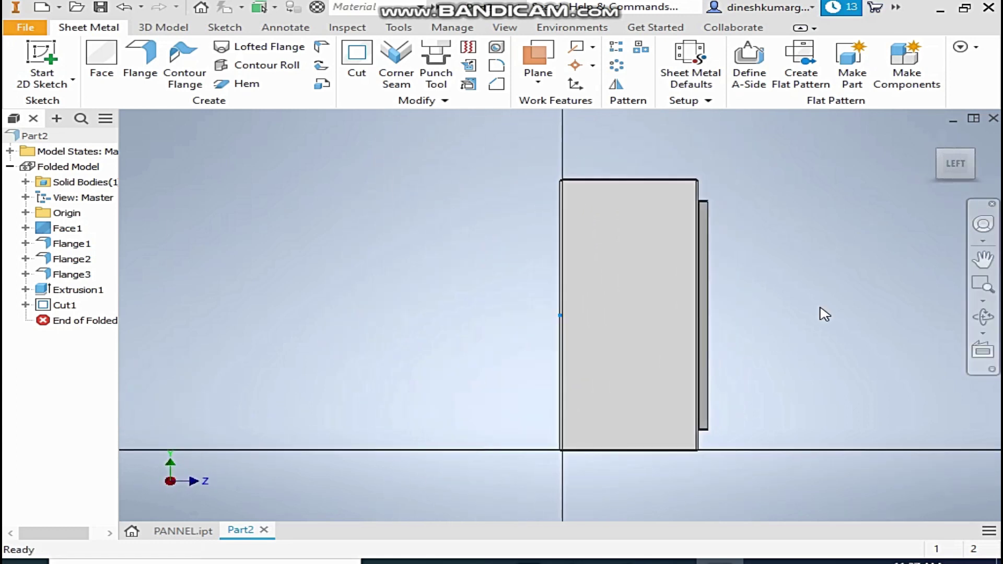
click(252, 82)
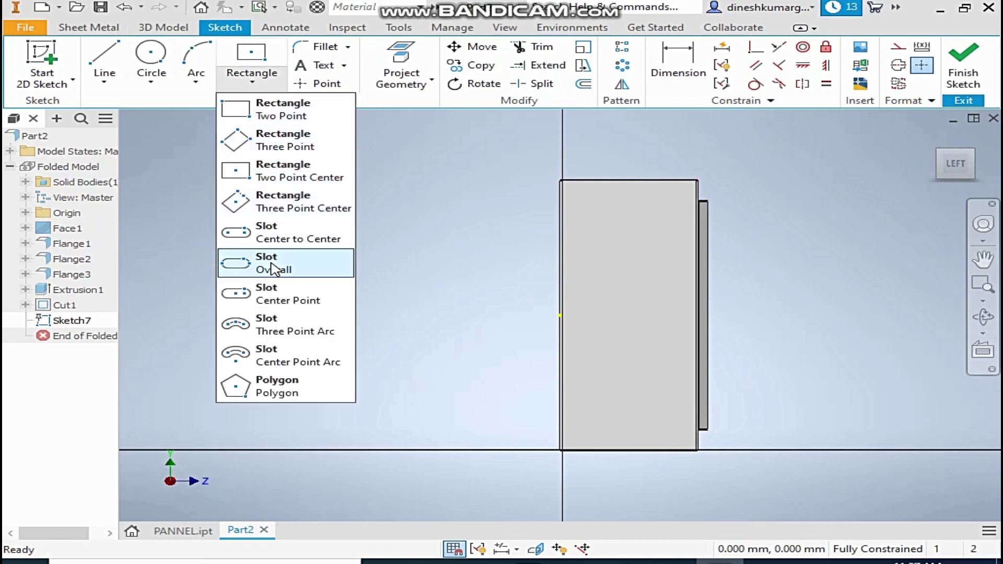
click(287, 234)
scroll(598, 220, down, 3)
click(590, 212)
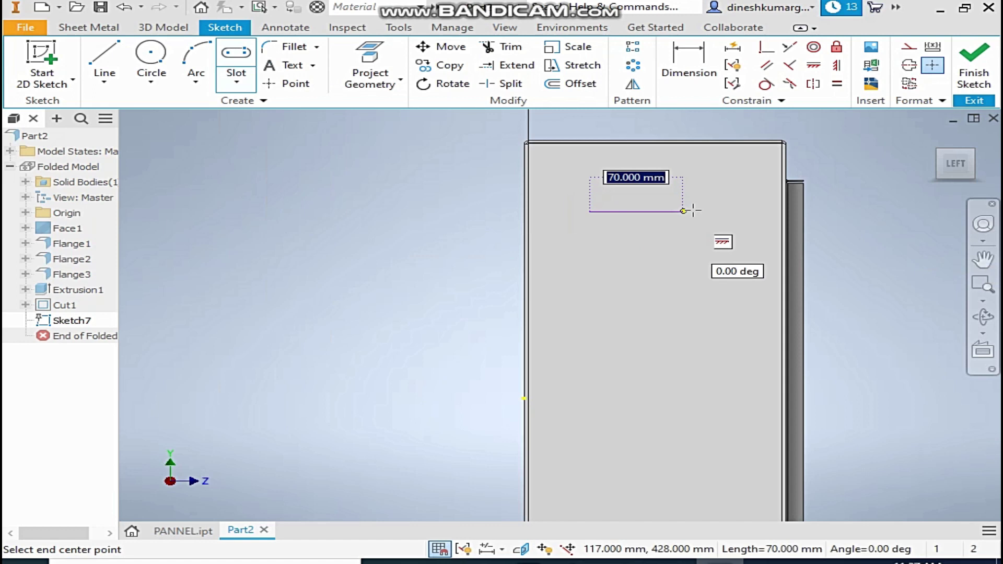
click(725, 212)
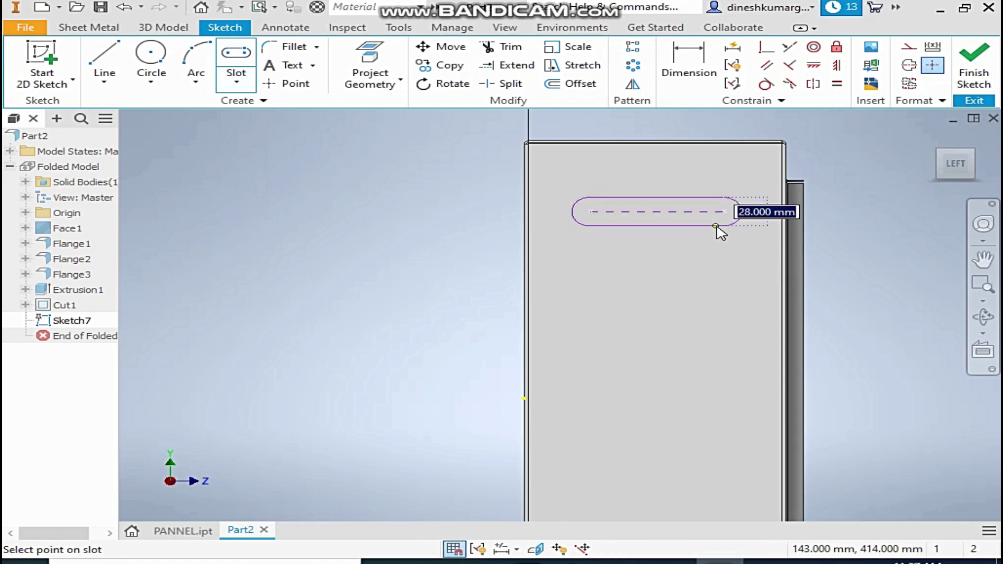
text(20)
key(Return)
- Dimension the slot's centre line 35 below the panel's top edge
scroll(821, 236, down, 3)
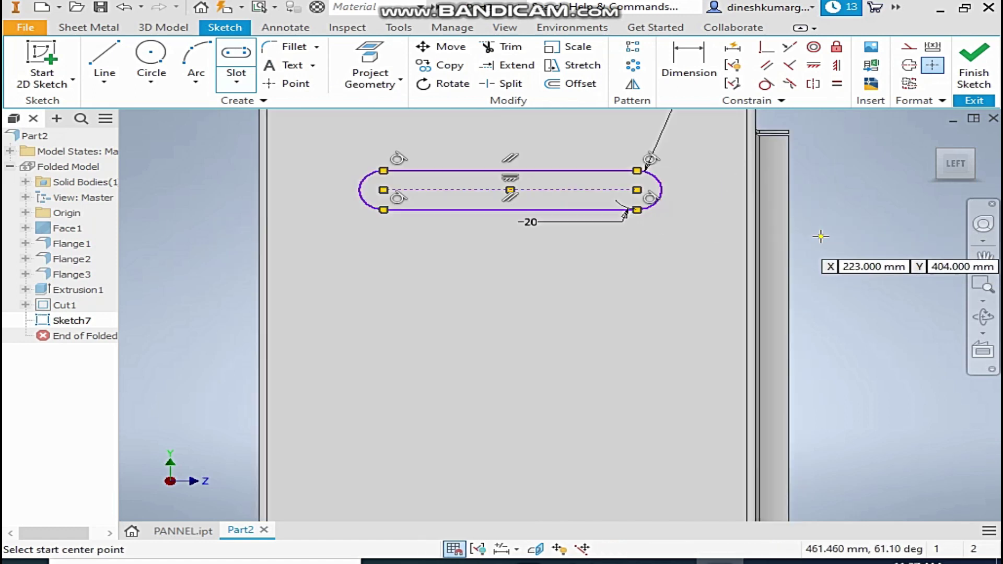
click(679, 65)
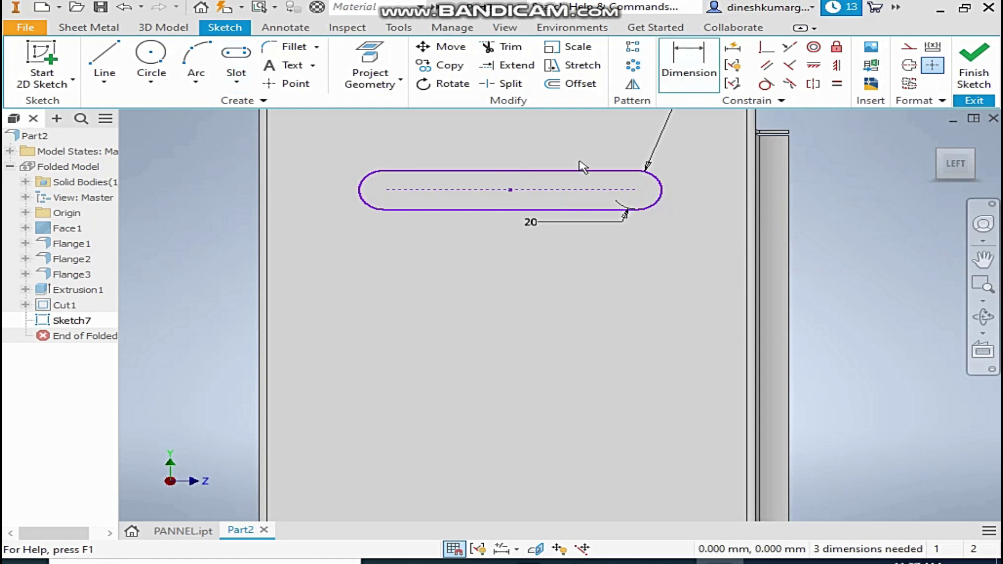
scroll(548, 298, up, 3)
middle_drag(548, 297, 582, 354)
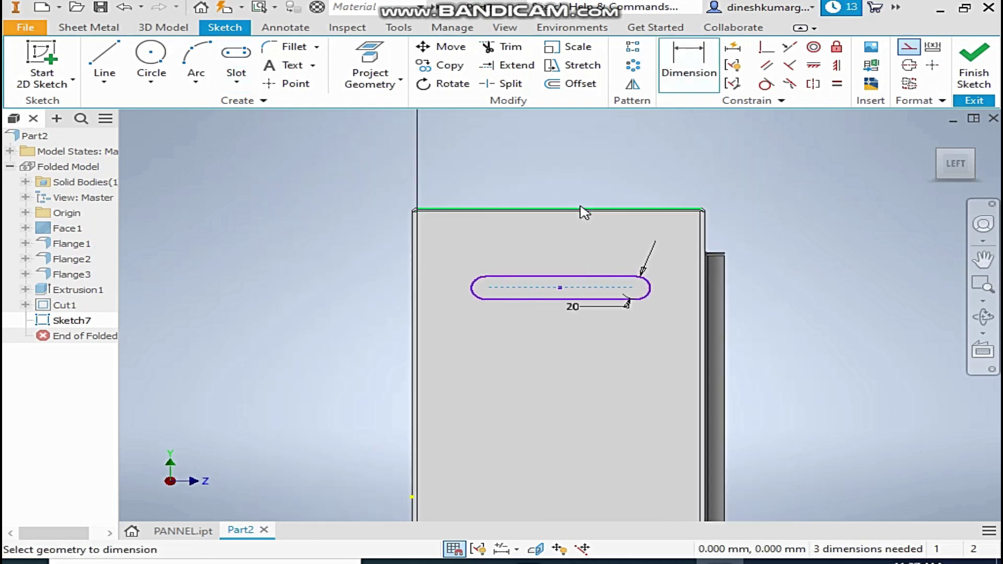
click(584, 212)
click(473, 287)
click(357, 272)
text(35)
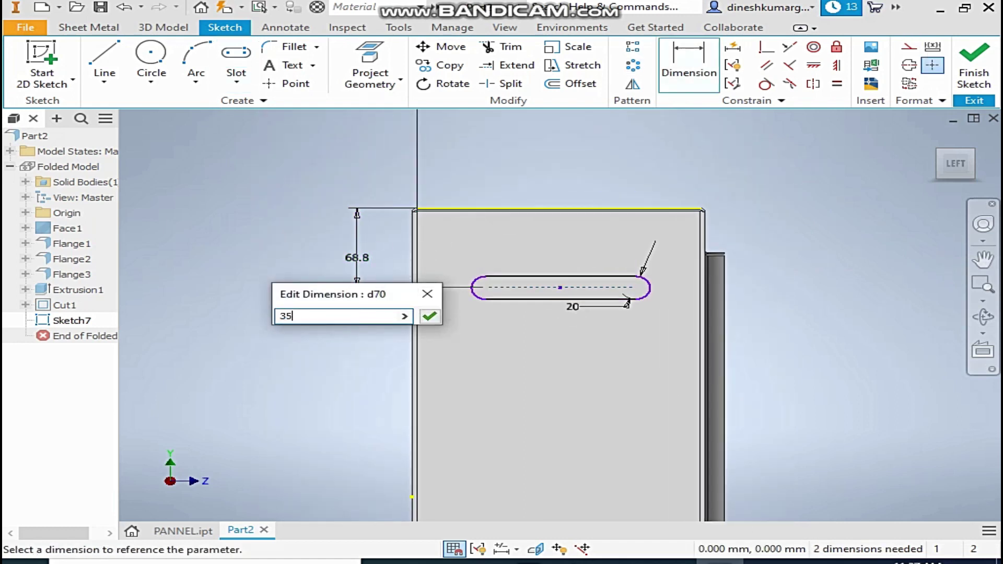
key(Return)
- Dimension the slot's centre-to-centre length as 75
scroll(543, 251, down, 3)
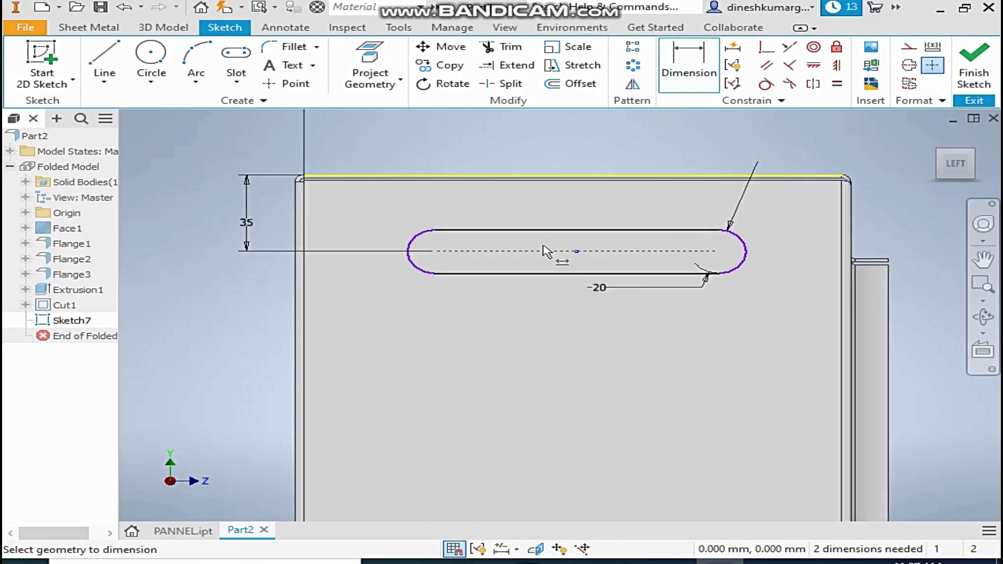
click(460, 255)
click(555, 336)
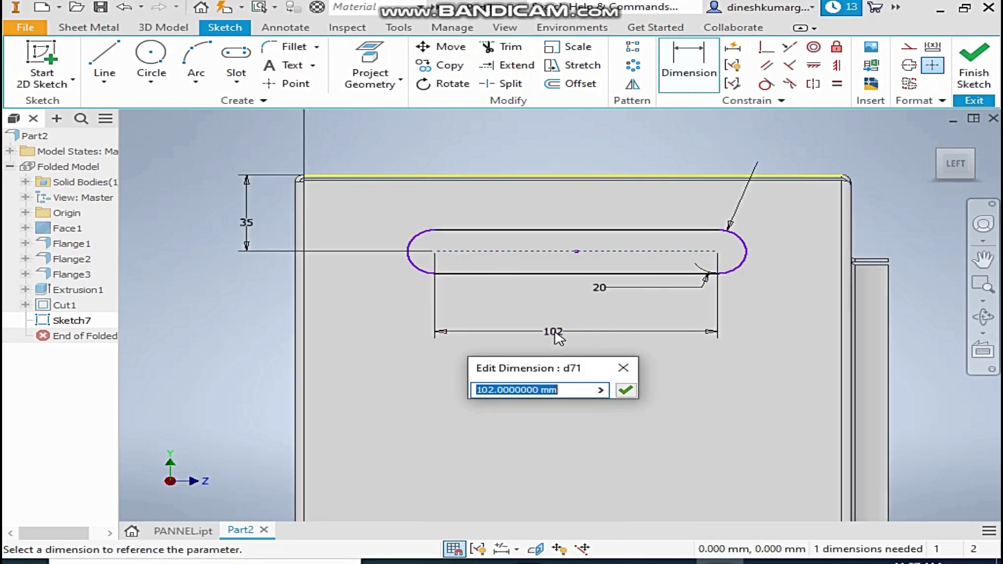
text(75)
key(Return)
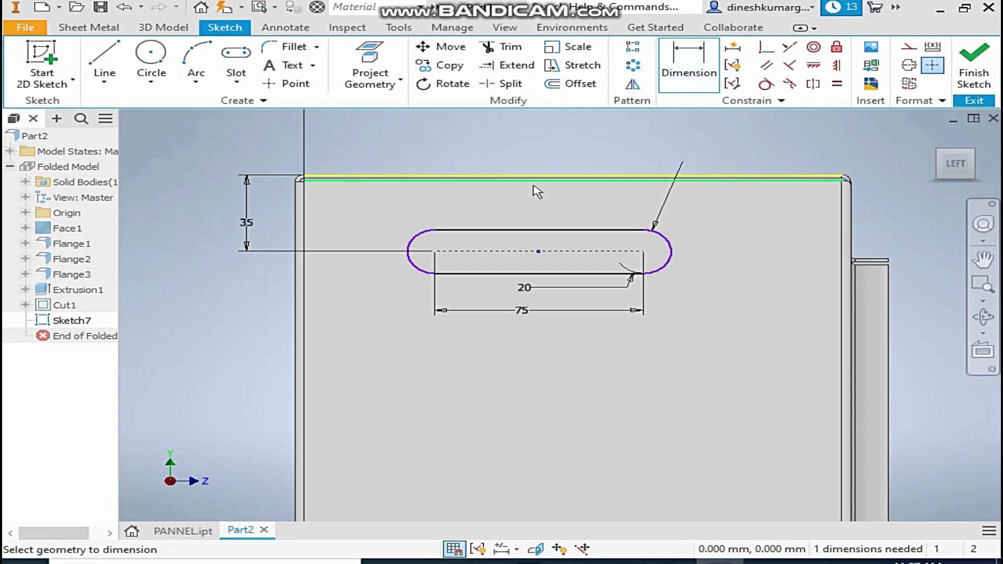
- Centre the slot under the top edge's midpoint with a Vertical constraint, then edit its length dimension
click(836, 66)
click(574, 176)
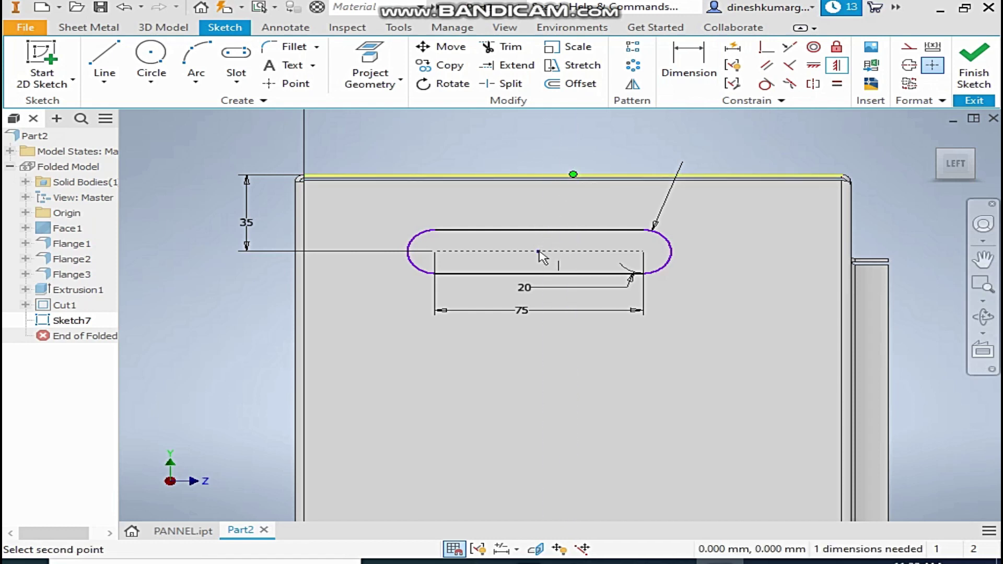
click(539, 251)
scroll(485, 162, up, 5)
scroll(481, 199, down, 4)
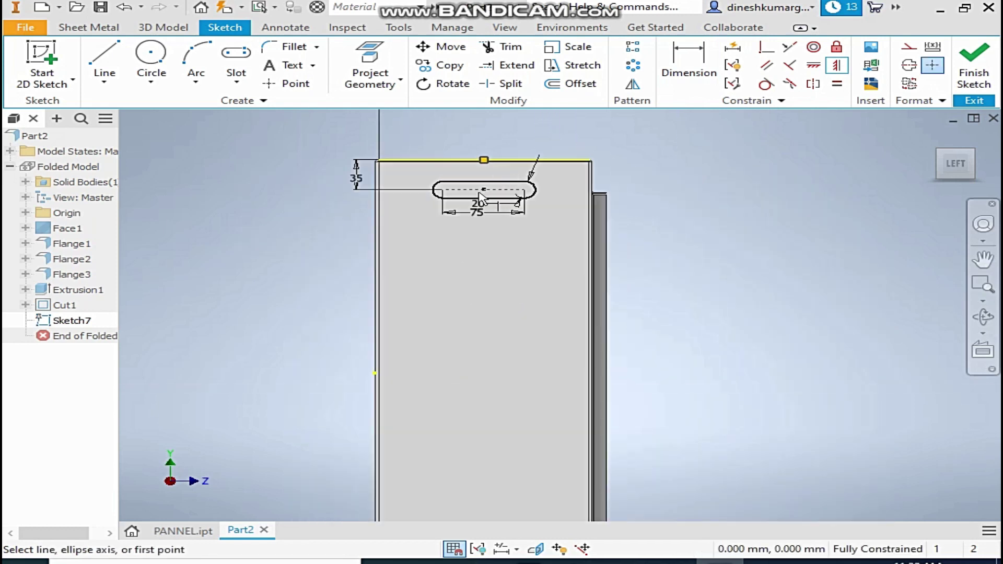
scroll(483, 198, down, 3)
right_click(569, 261)
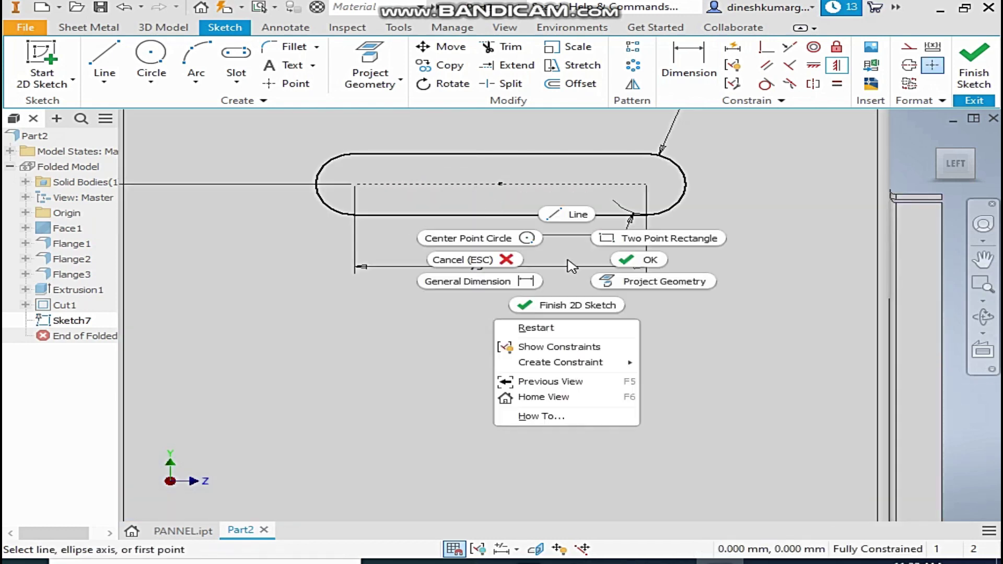
click(624, 259)
double_click(478, 268)
text(90)
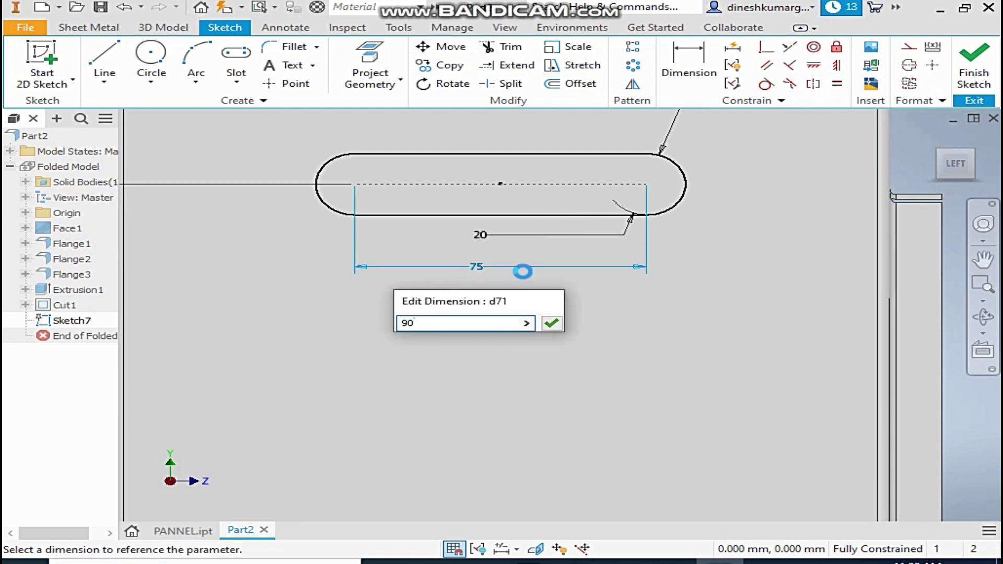
scroll(522, 271, up, 2)
scroll(517, 251, up, 4)
scroll(523, 245, down, 3)
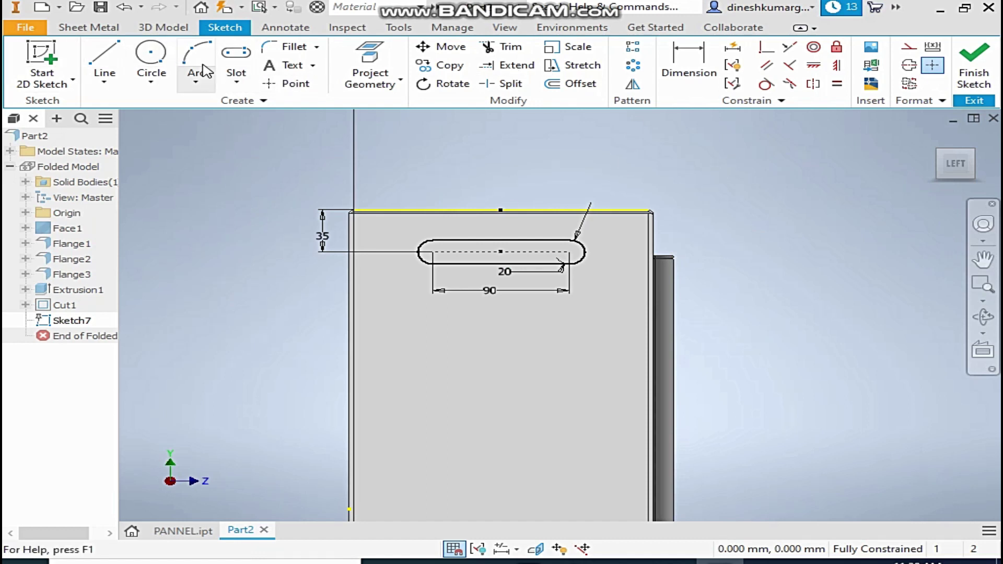
- Cut the 90 × 20 mm slot profile through the left side panel
click(89, 27)
click(369, 54)
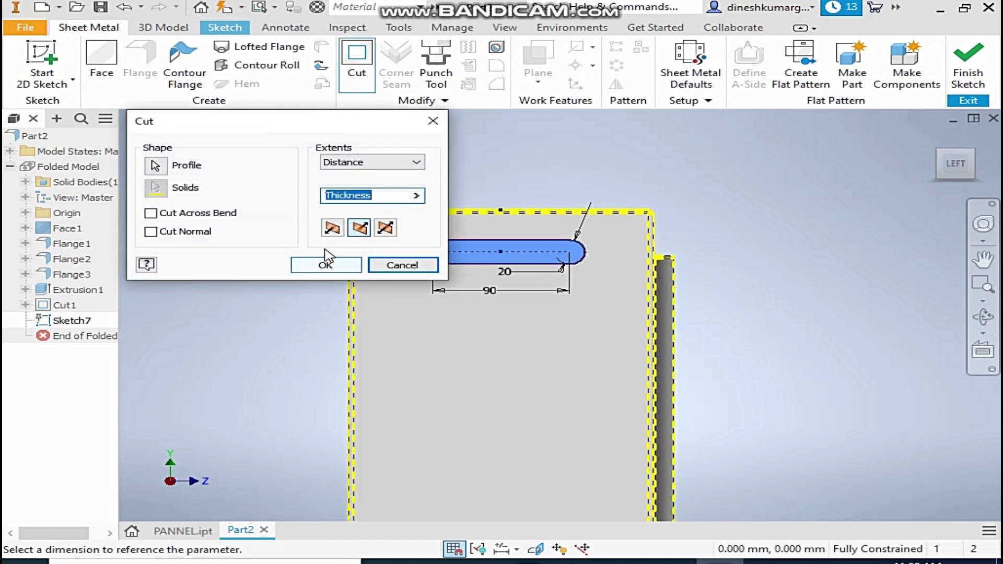
click(325, 264)
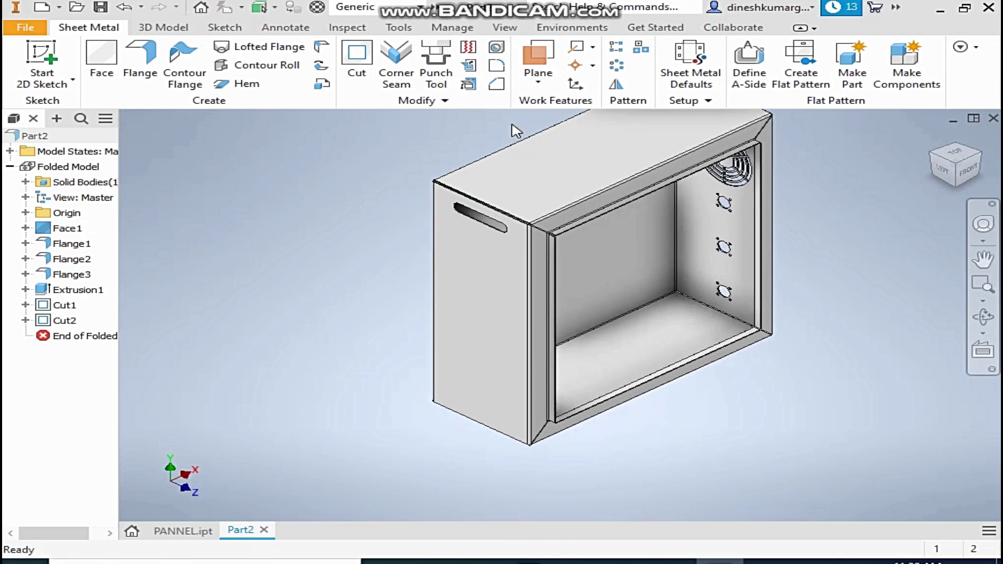
- Pattern the slot cut down the panel's vertical edge: 13 louvres spaced 35 mm apart
click(616, 51)
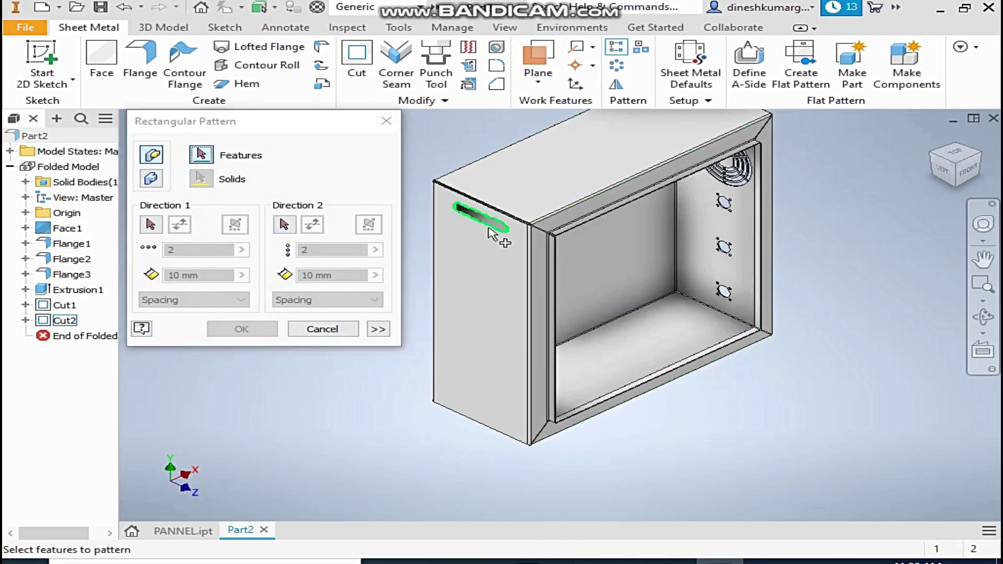
click(493, 227)
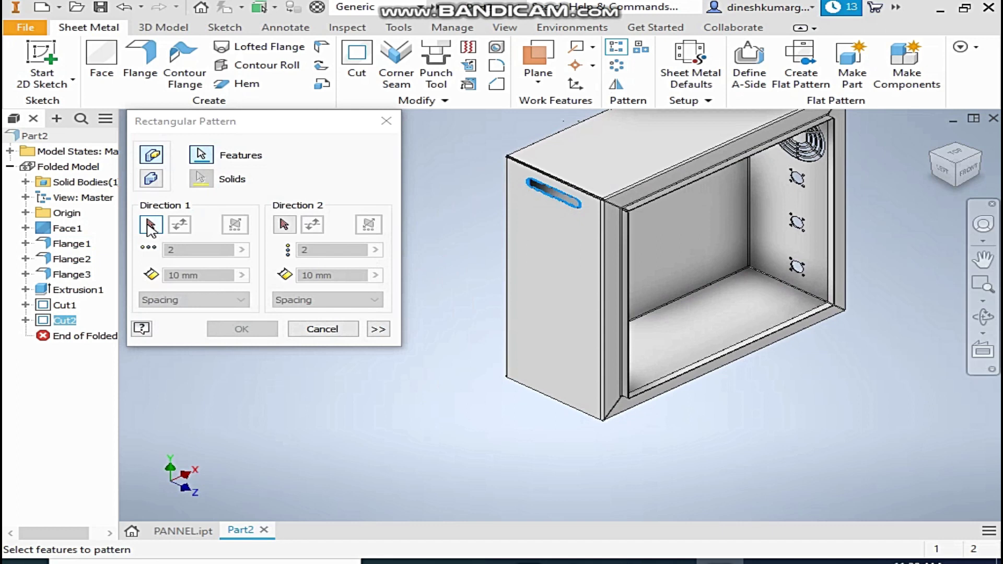
click(150, 229)
click(601, 259)
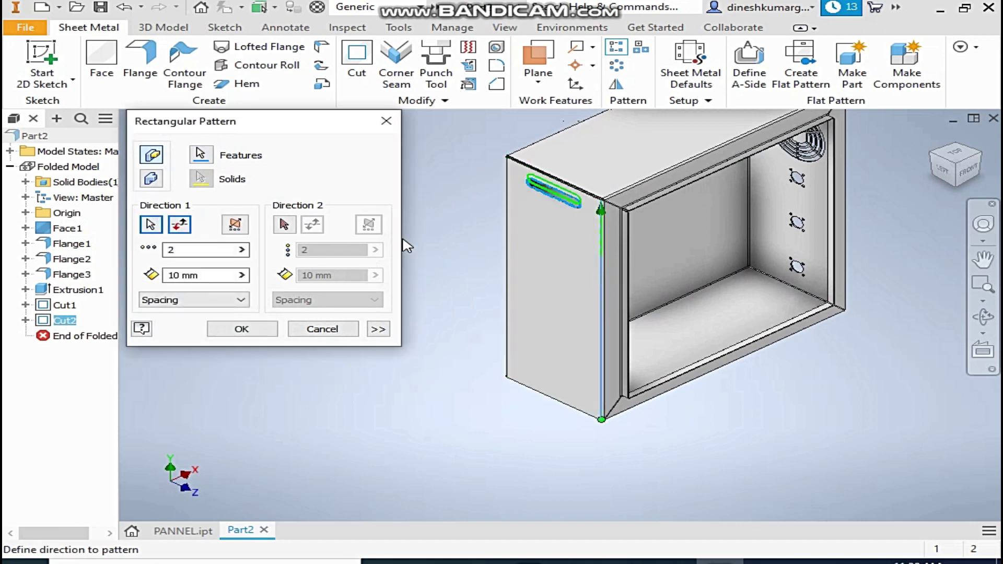
click(169, 250)
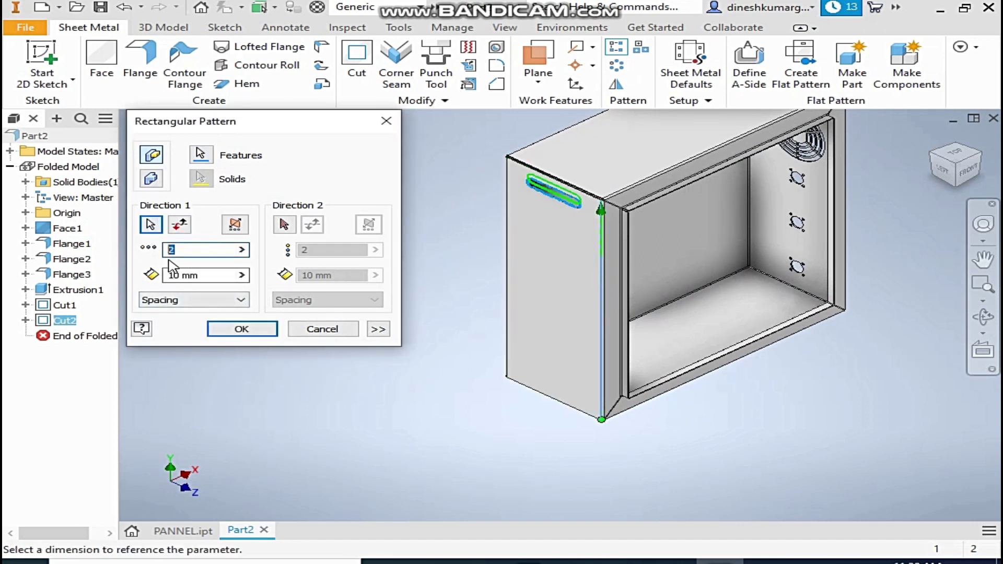
text(10)
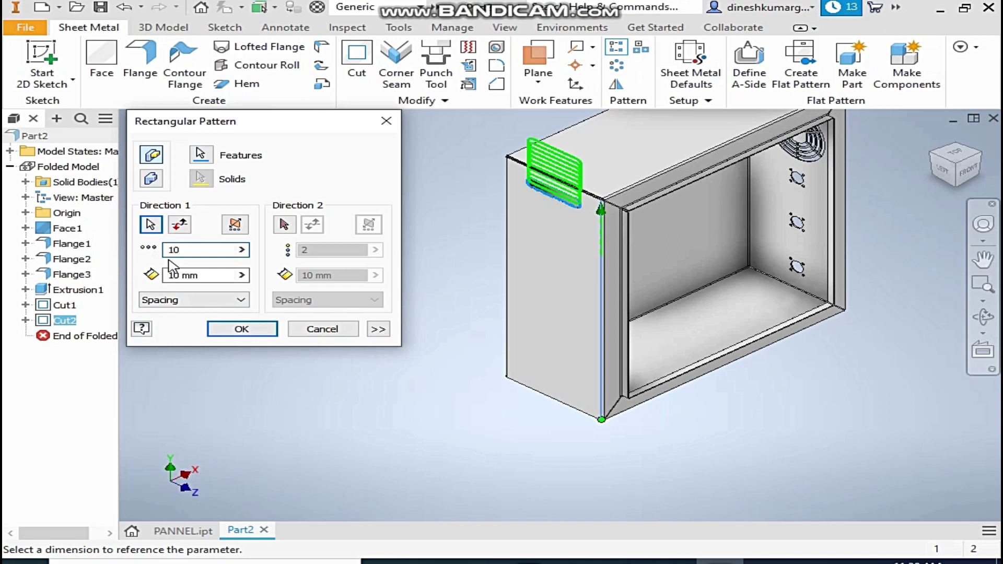
key(Tab)
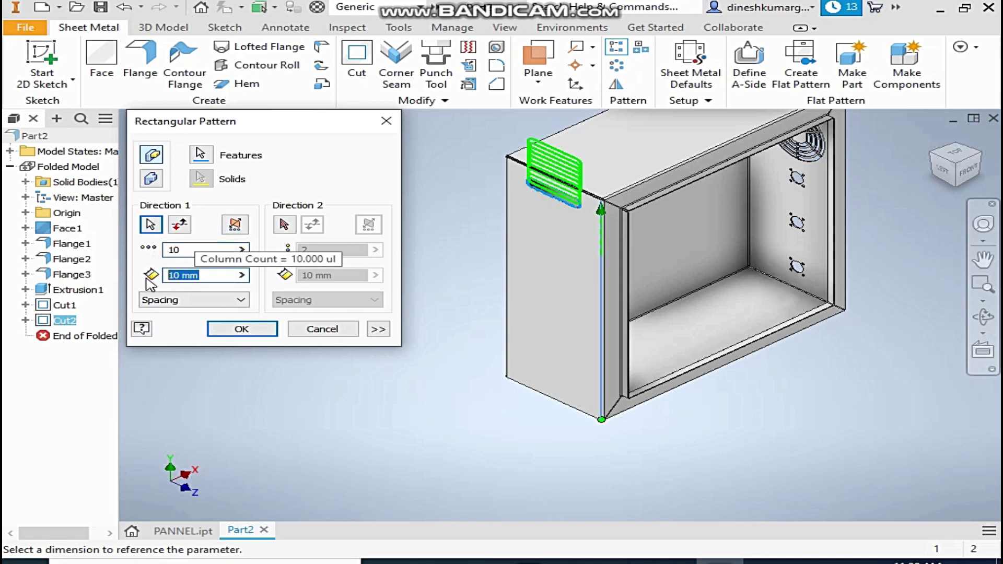
text(35)
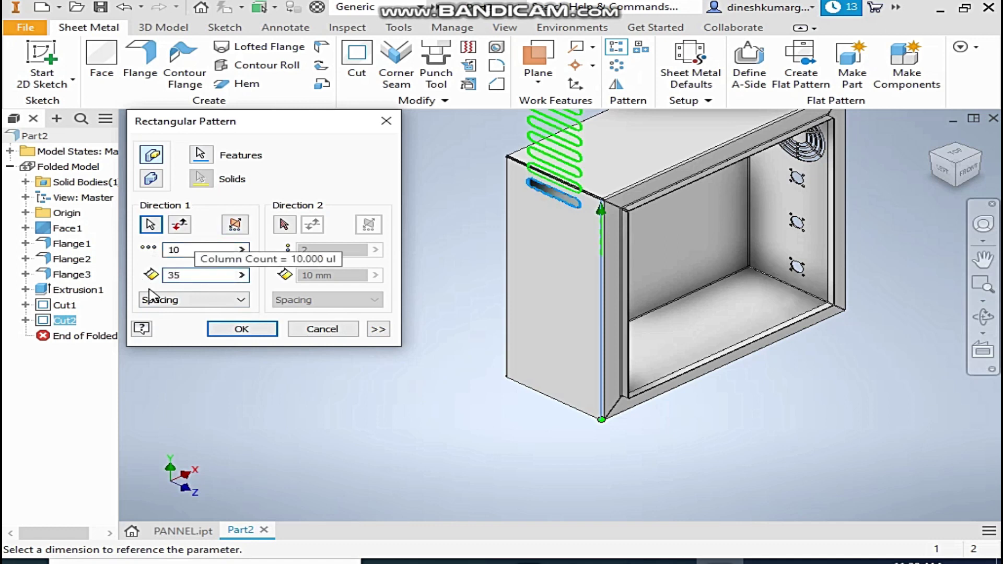
click(179, 226)
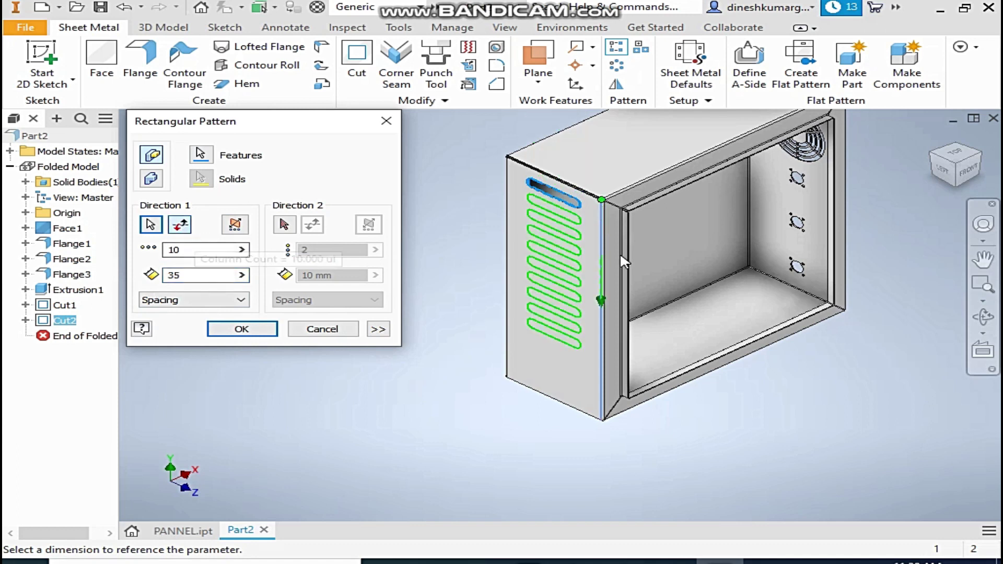
double_click(172, 250)
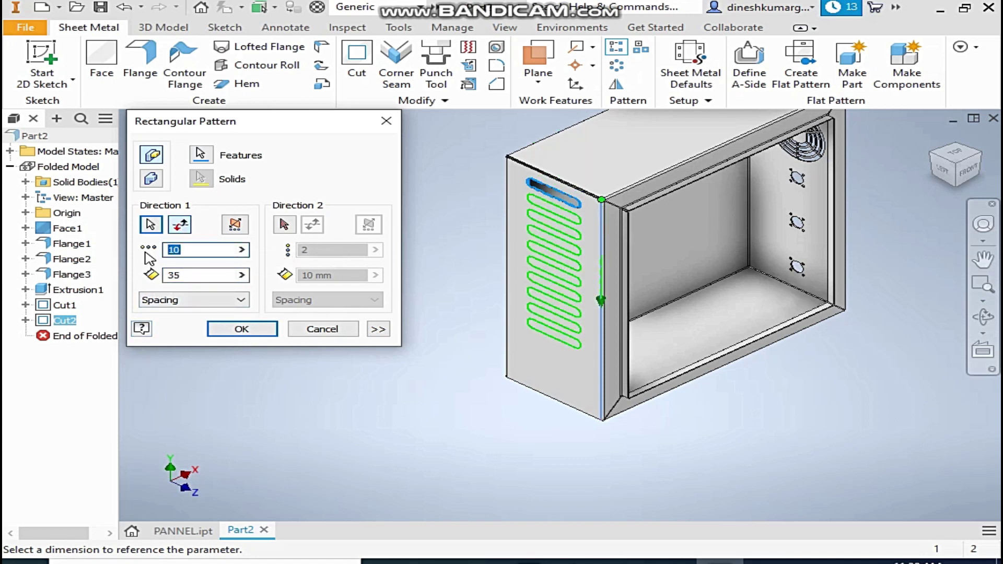
text(15)
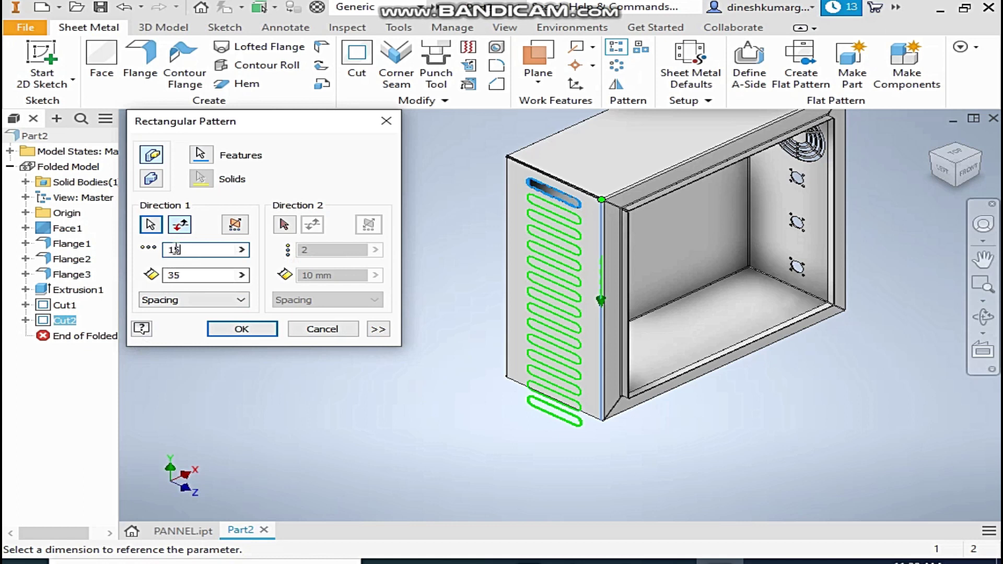
text(2)
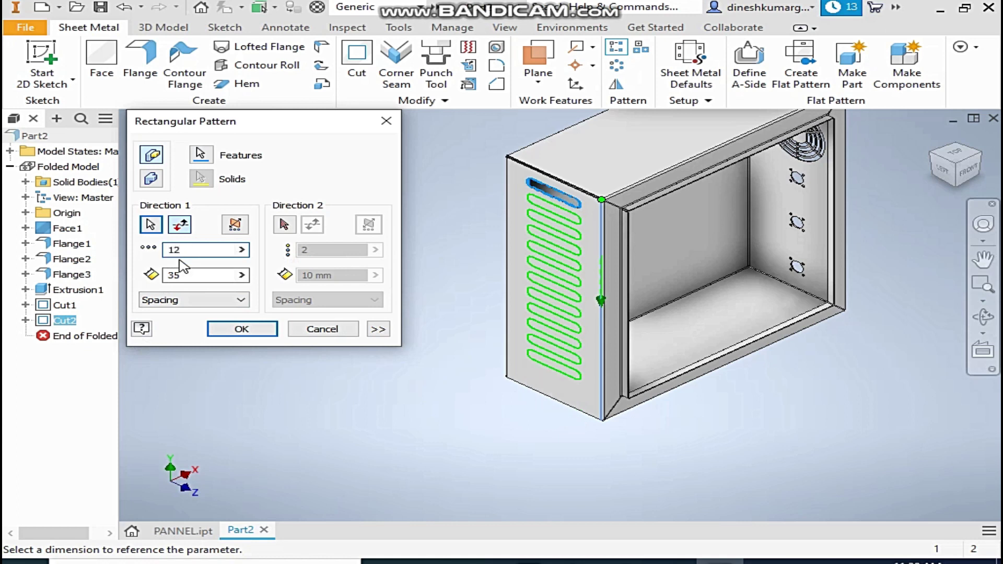
text(13)
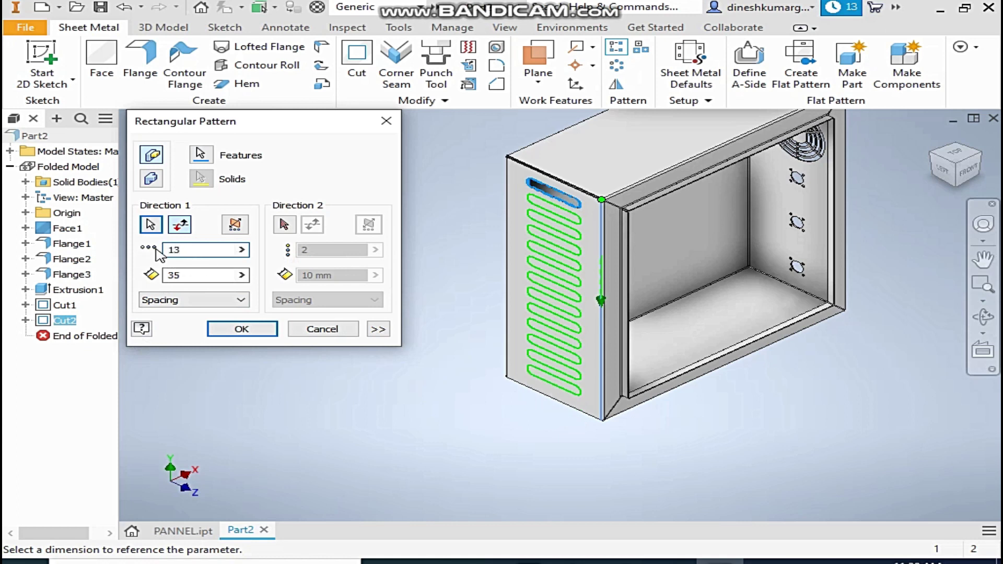
click(241, 329)
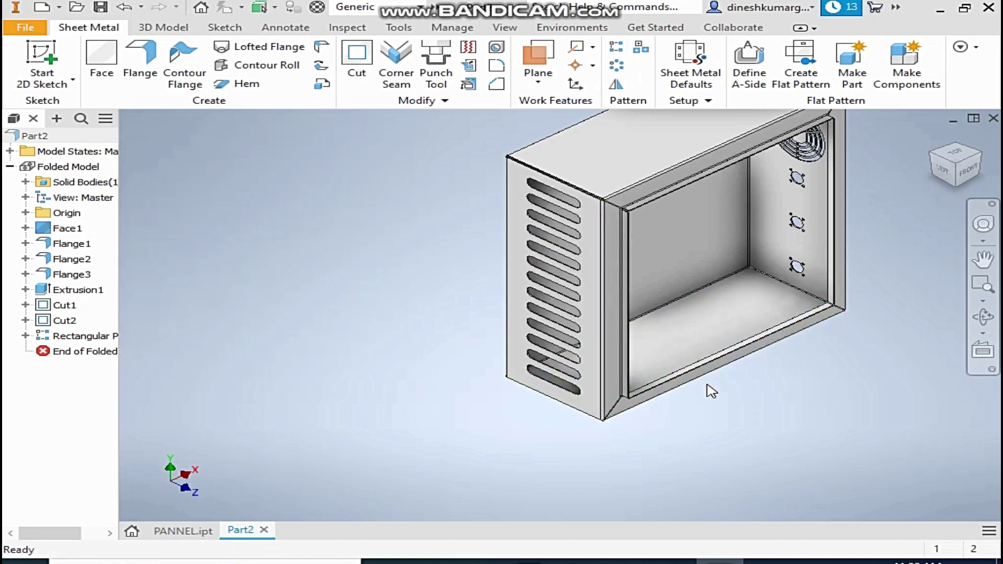
- Turn the enclosure with the ViewCube to its back side and select the back panel face
middle_drag(710, 392, 688, 400)
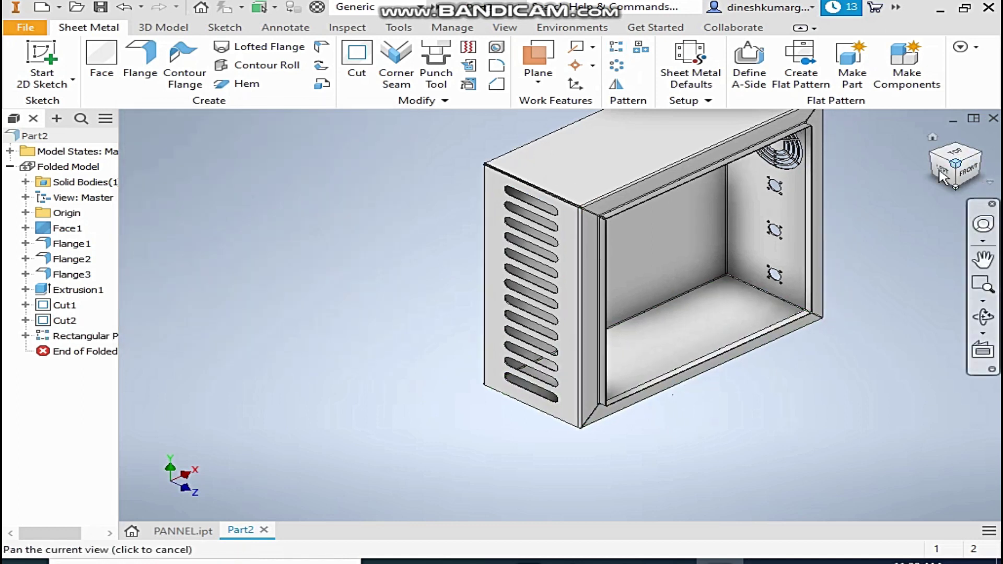
middle_drag(940, 177, 513, 369)
scroll(513, 369, up, 3)
scroll(513, 370, down, 3)
middle_drag(857, 256, 825, 237)
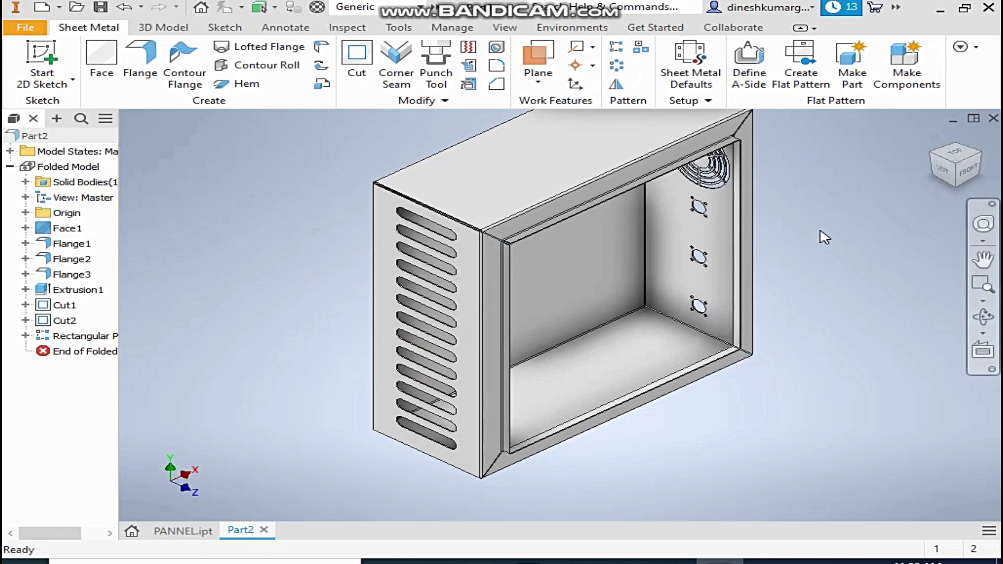
click(981, 157)
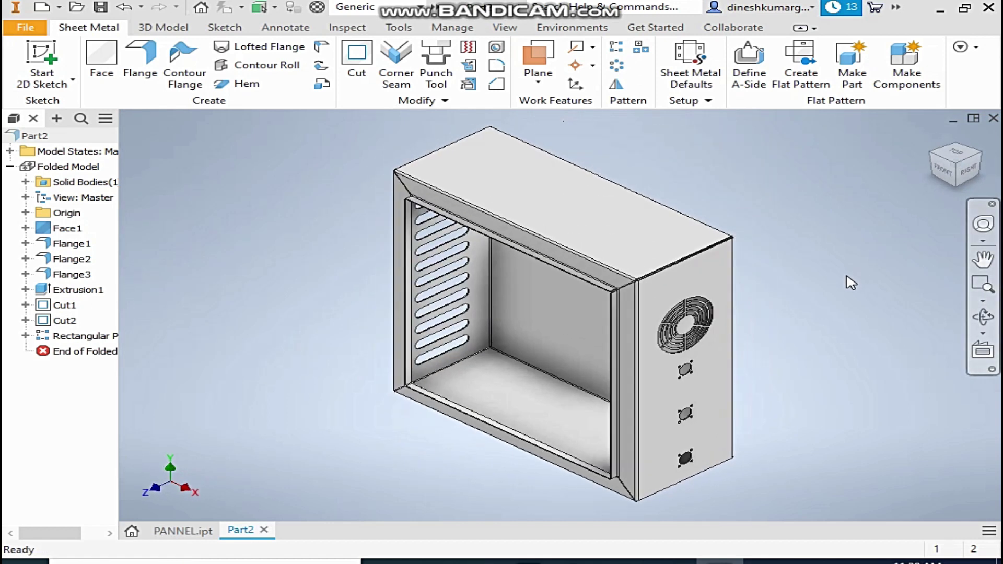
middle_drag(851, 282, 801, 252)
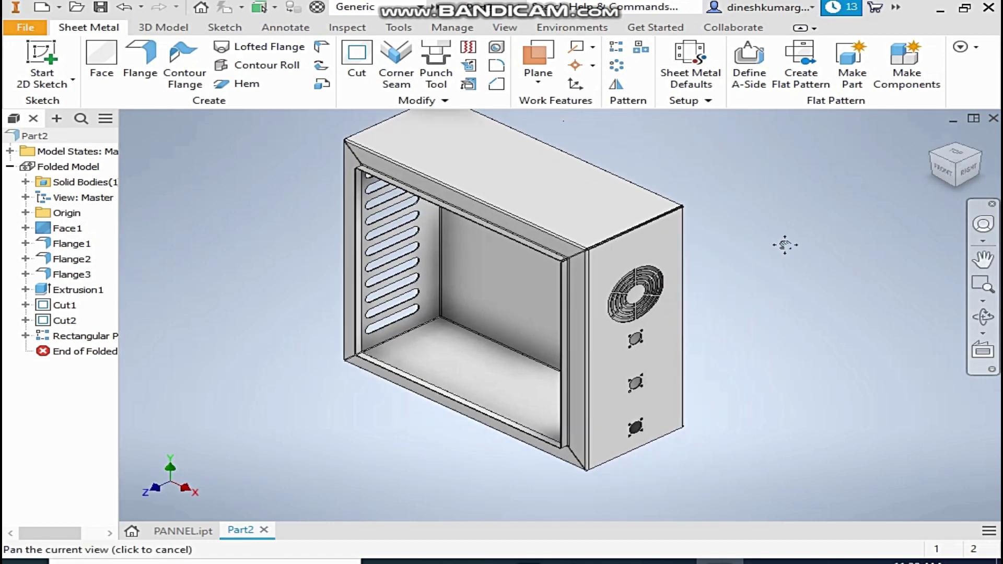
click(978, 155)
click(593, 292)
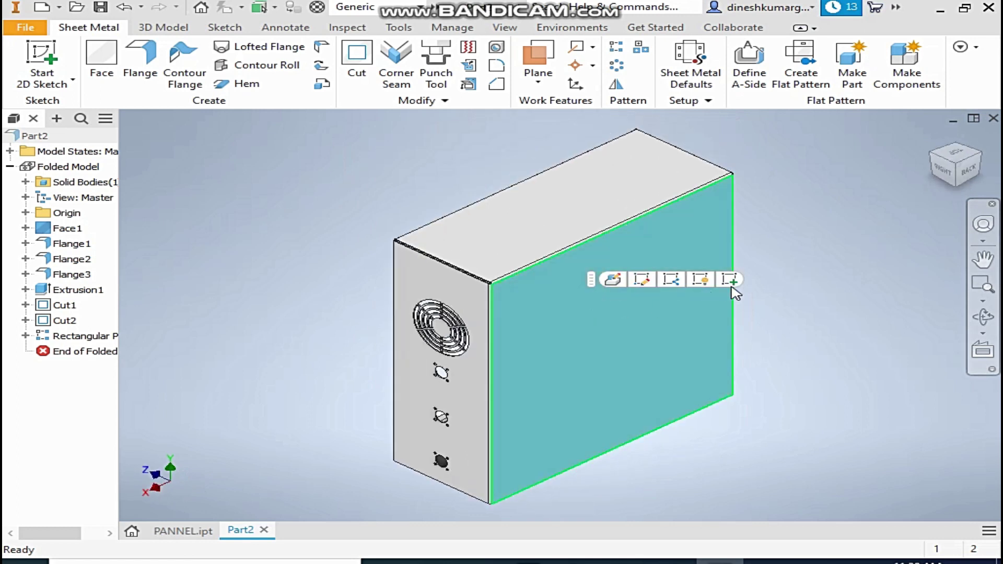
- Sketch a 350 × 350 mm centre-point rectangle at the origin on the back panel
click(738, 281)
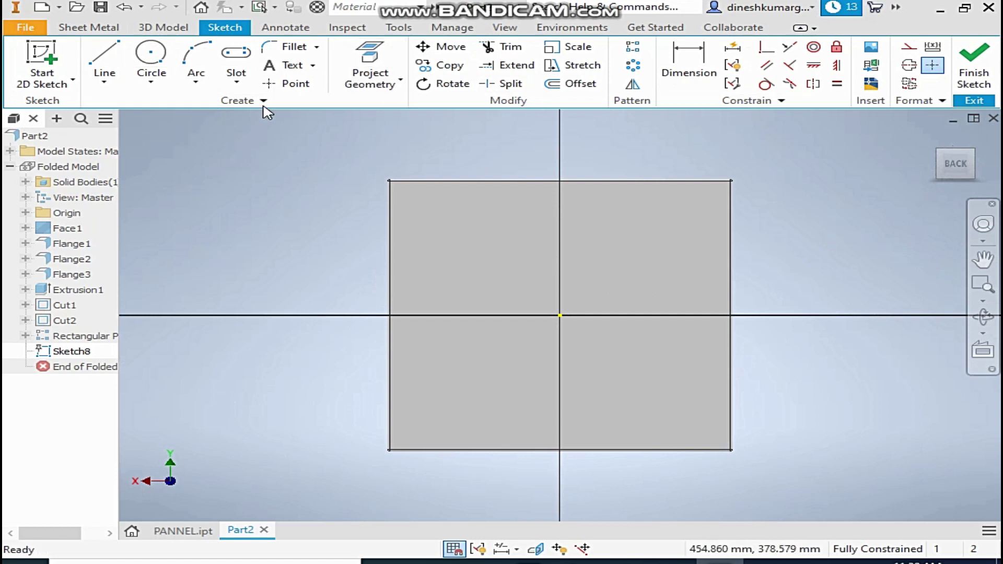
click(237, 82)
click(283, 171)
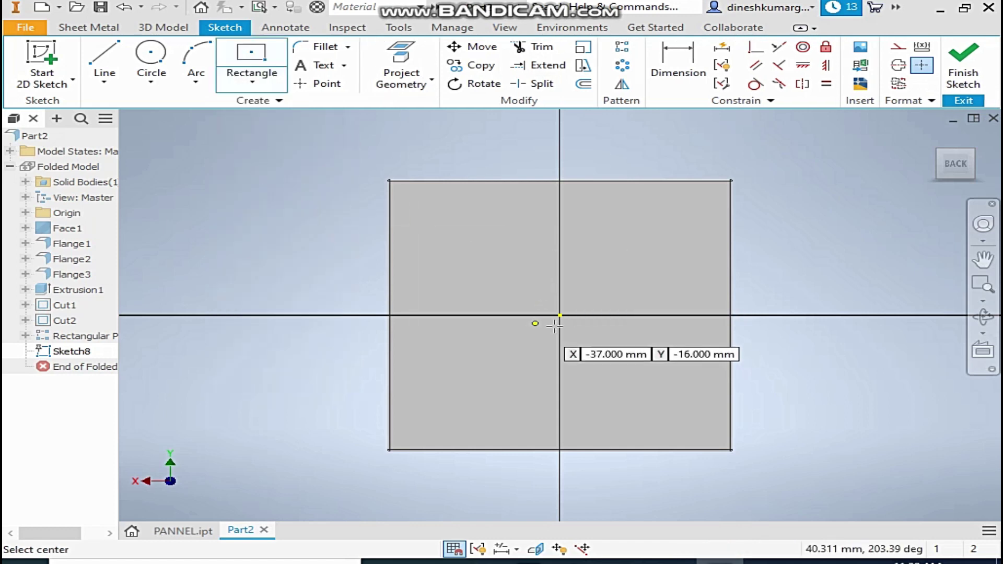
click(559, 314)
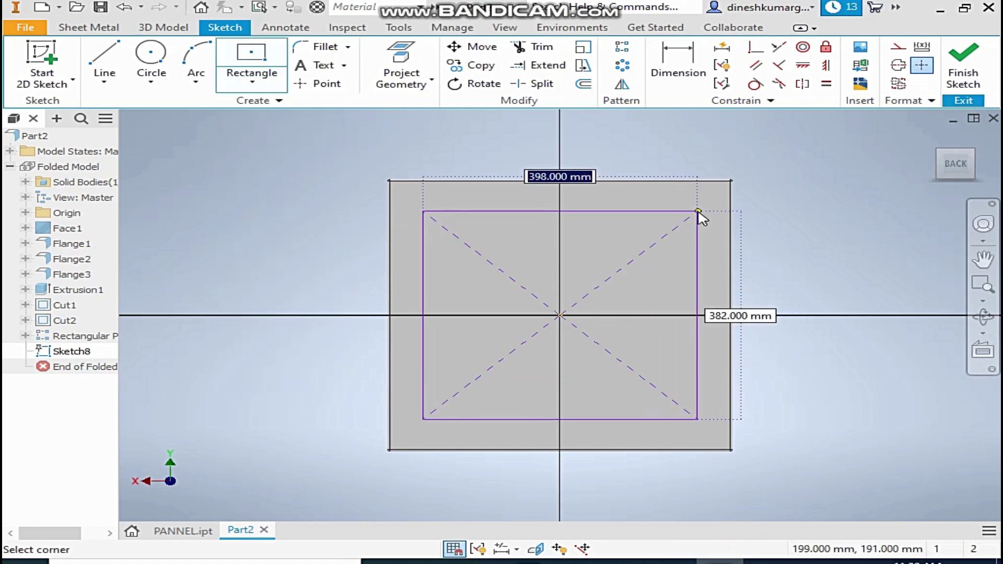
text(4)
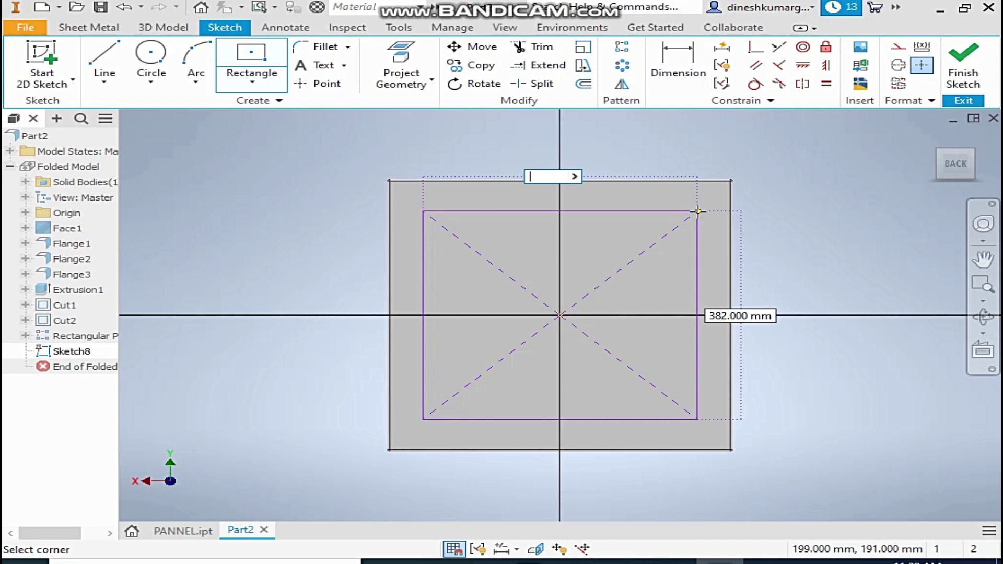
key(Tab)
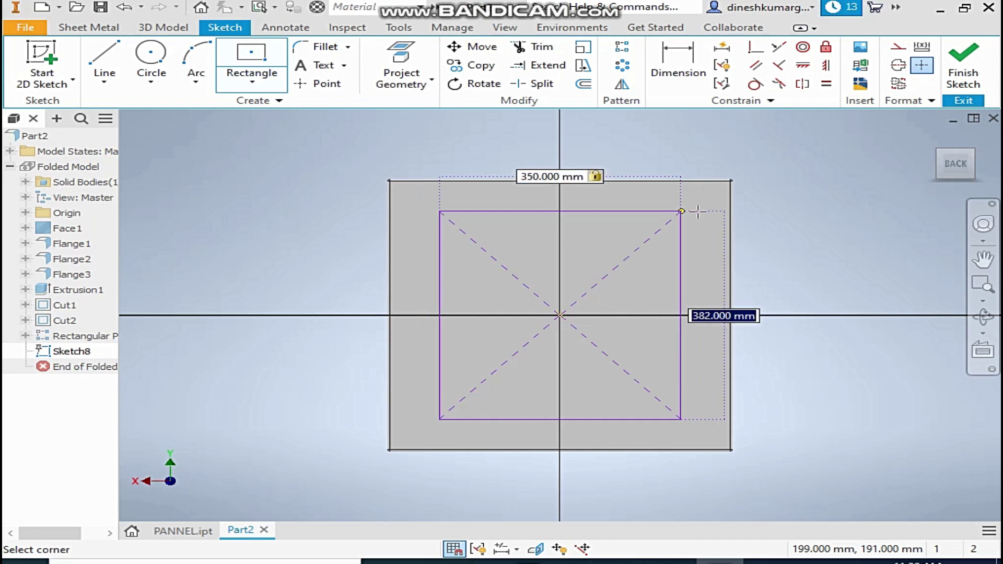
text(35)
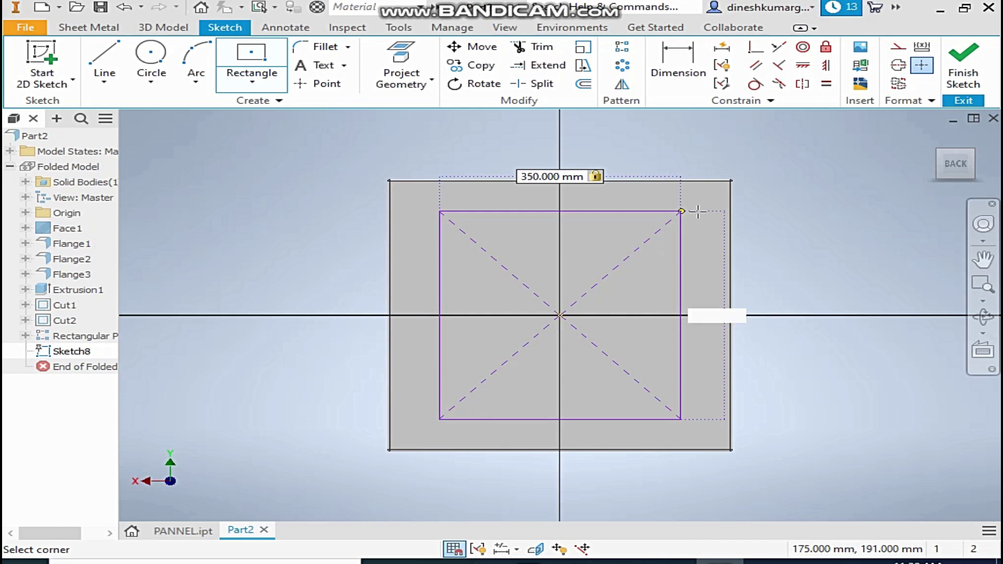
key(Return)
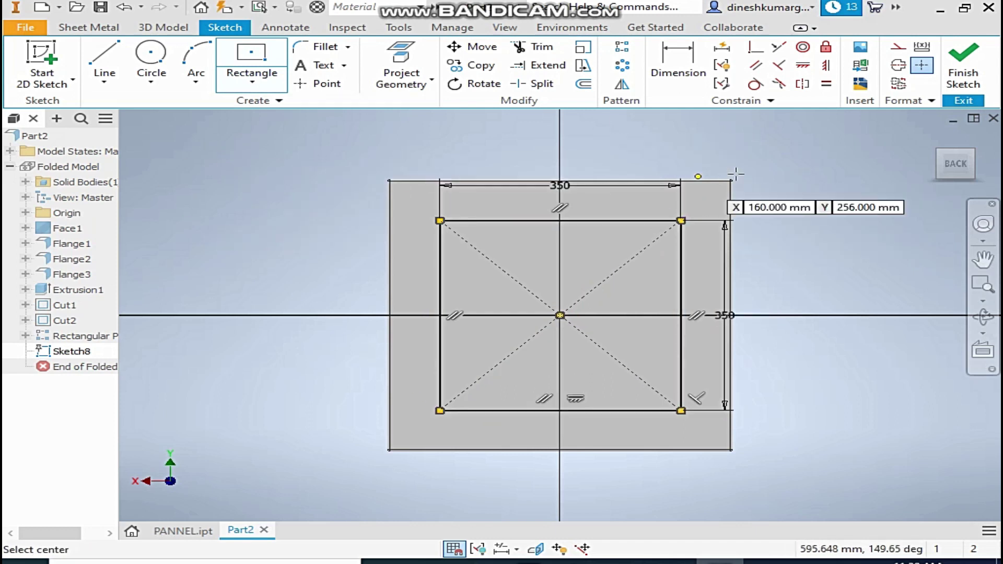
right_click(498, 240)
click(567, 259)
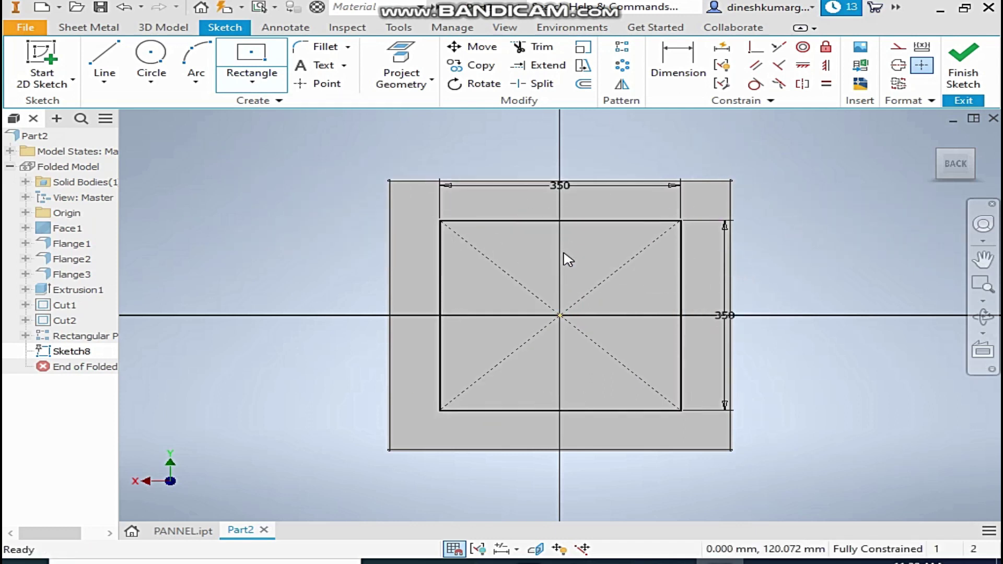
- Finish the square sketch, then try plain 8 mm Hole settings without creating the hole
click(964, 70)
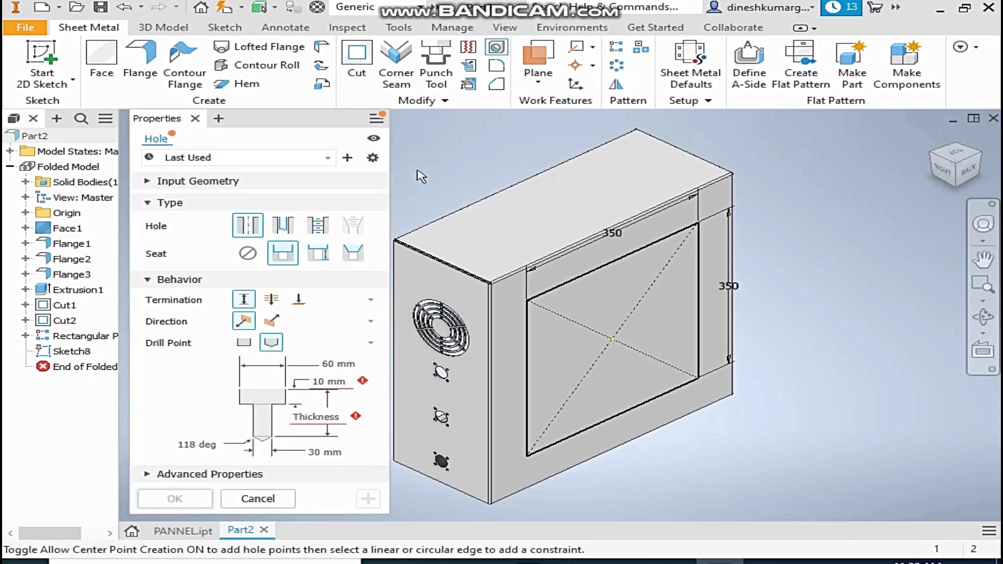
click(291, 228)
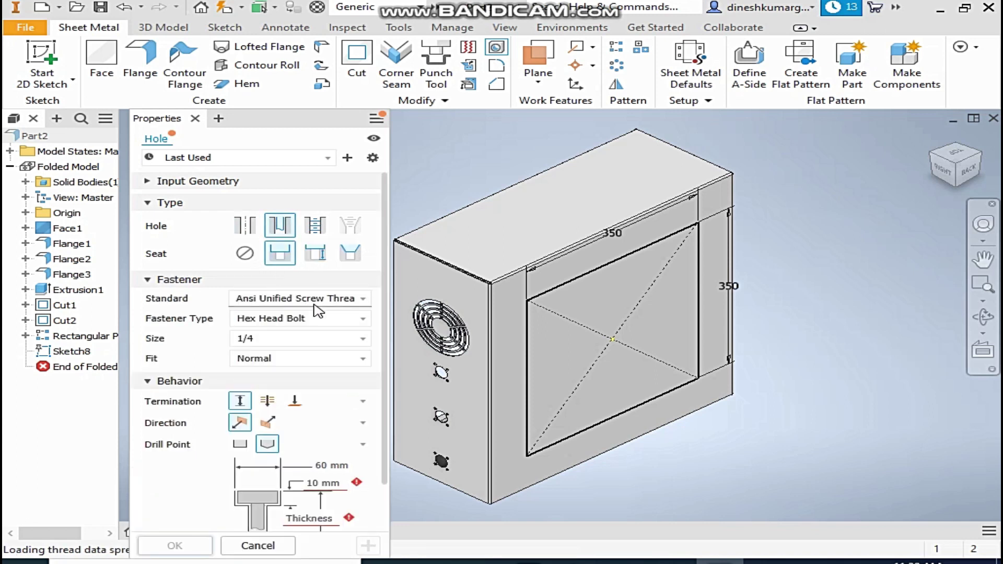
click(245, 232)
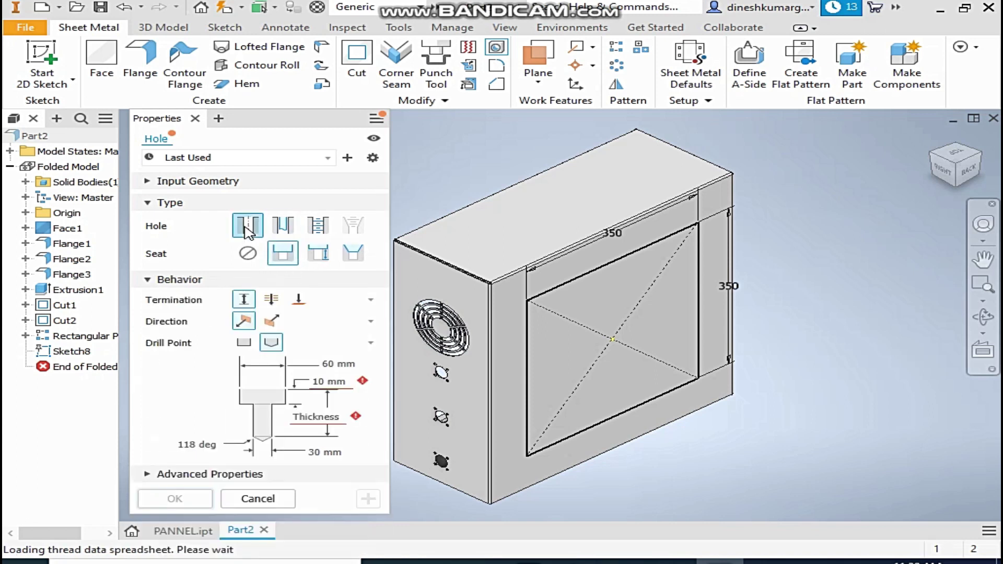
click(247, 252)
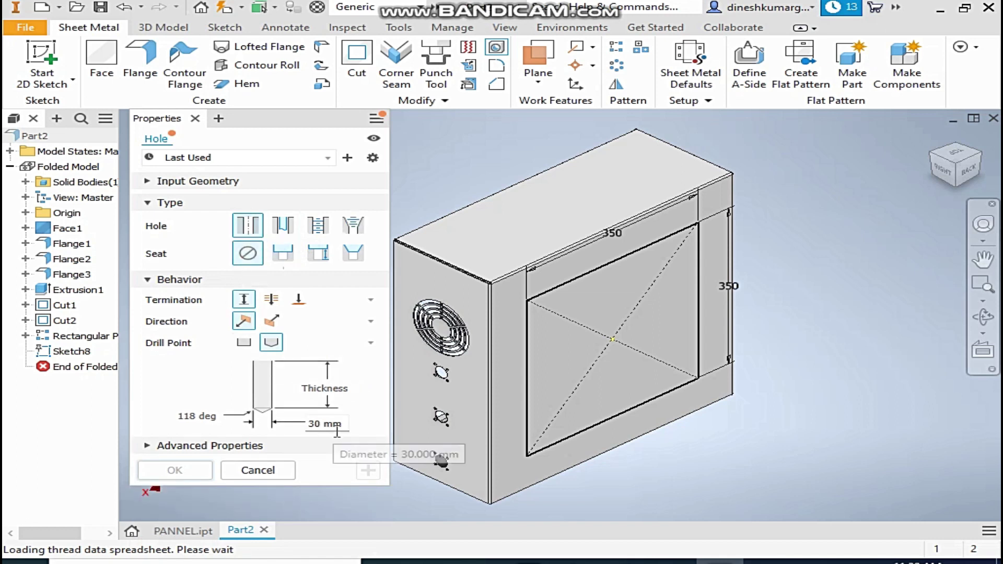
click(318, 425)
text(8)
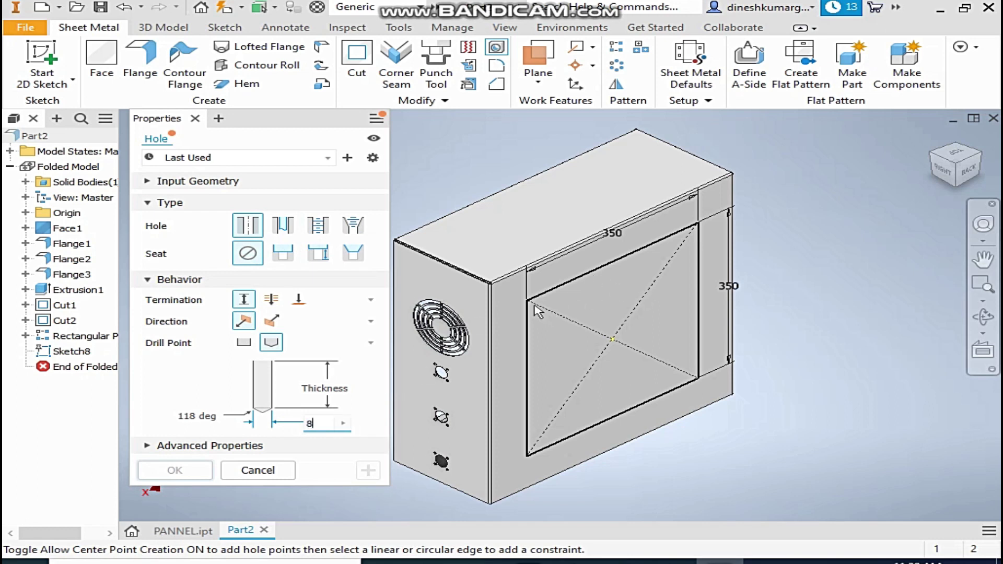
click(215, 159)
click(294, 159)
scroll(545, 308, up, 5)
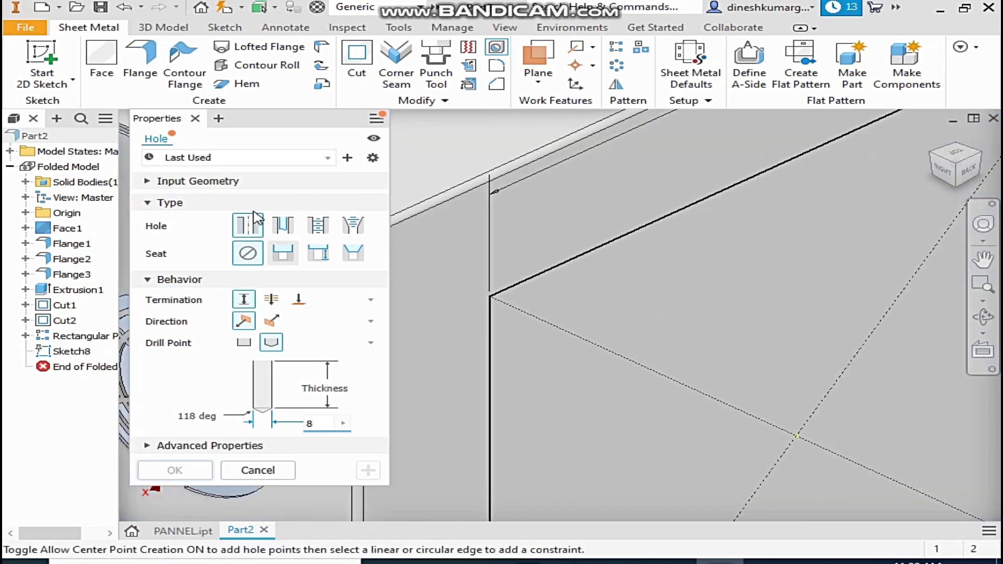
click(166, 182)
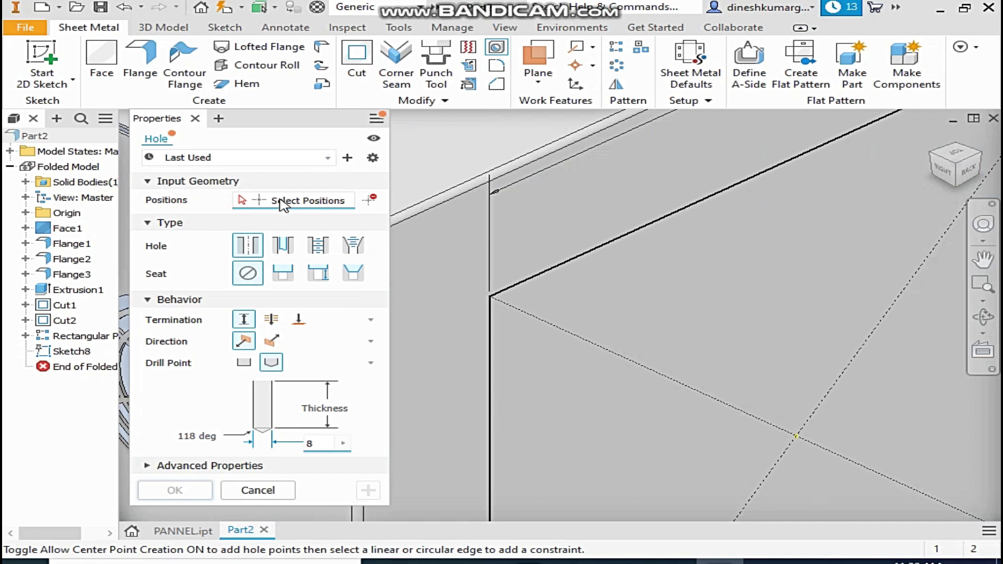
scroll(491, 302, down, 5)
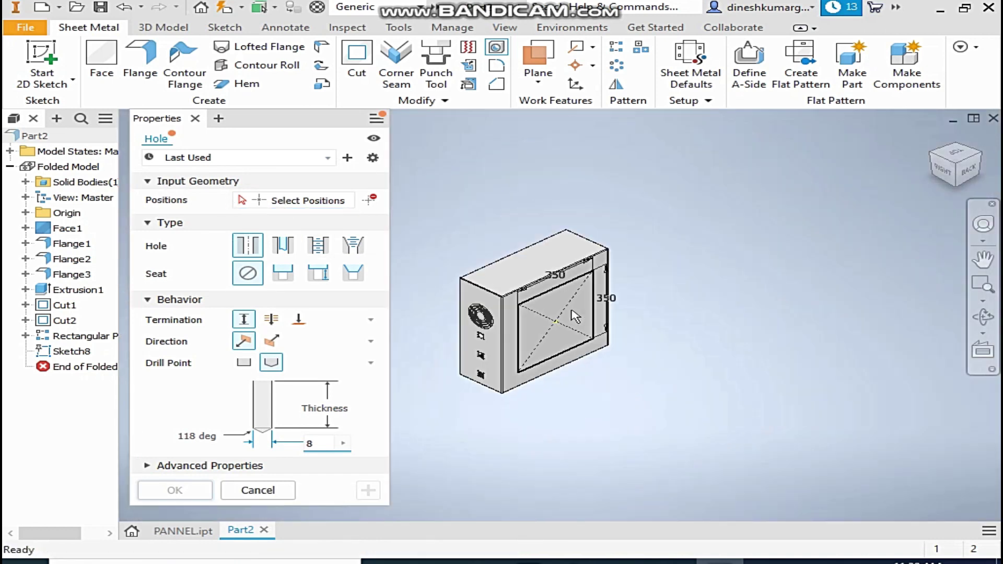
scroll(600, 266, up, 5)
click(259, 491)
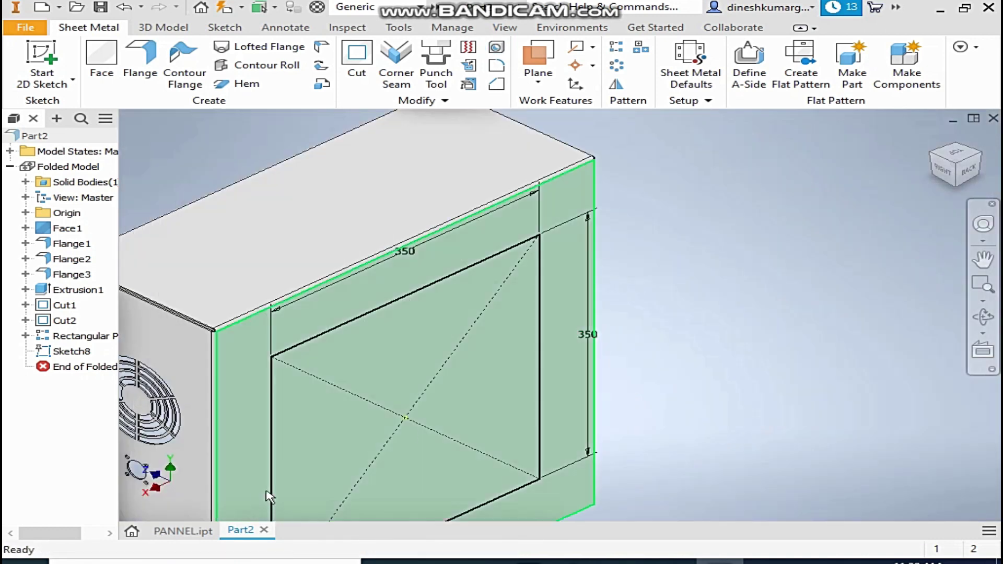
scroll(712, 206, down, 5)
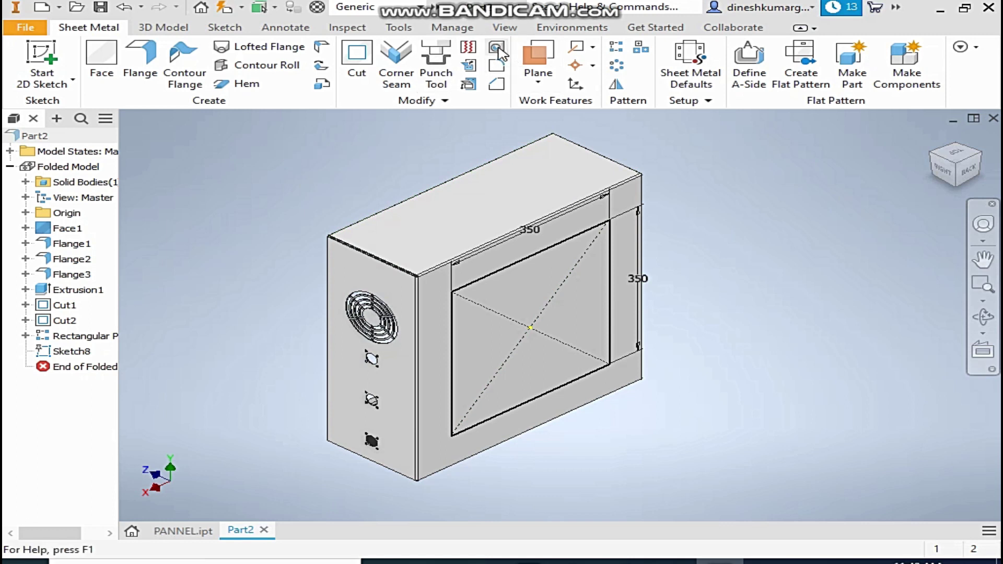
click(88, 353)
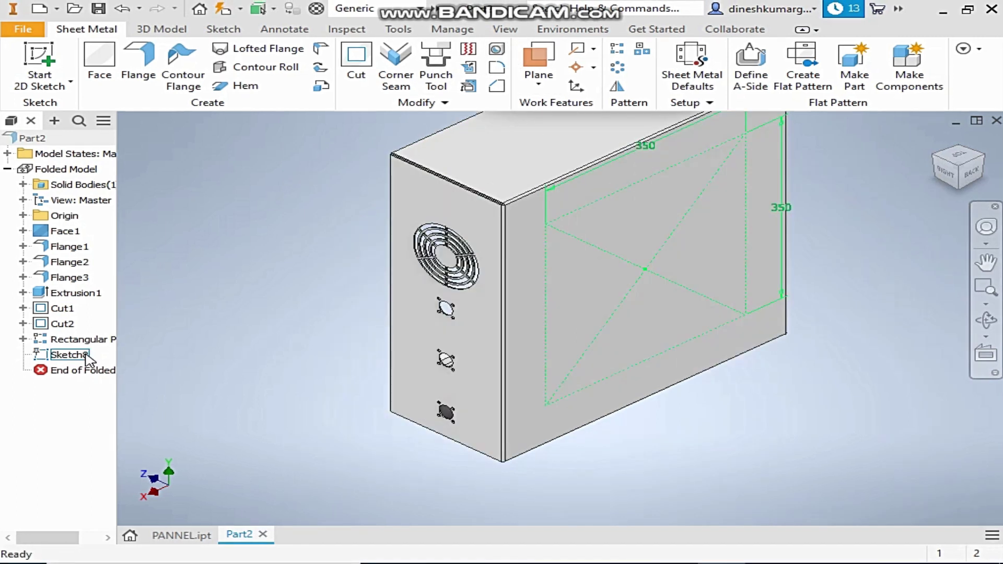
middle_drag(837, 176, 803, 219)
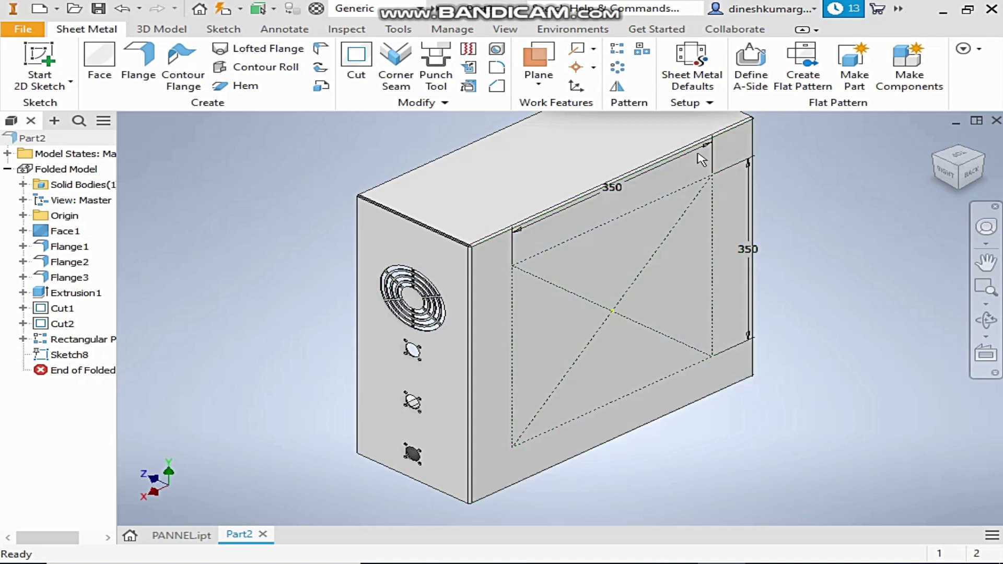
key(ctrl+a)
- Start a Hole with no seat and an 8 mm diameter
click(446, 130)
key(h)
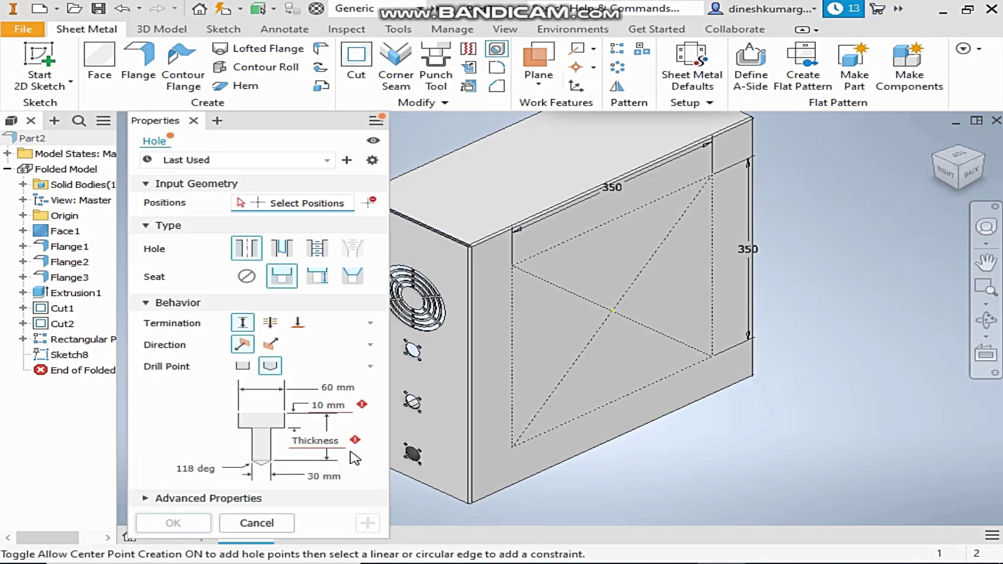
click(247, 277)
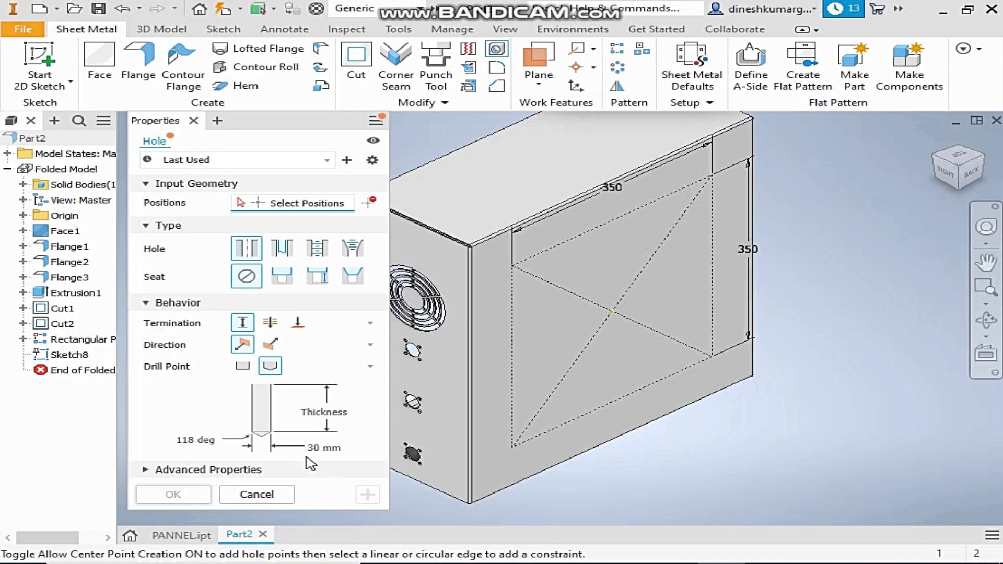
click(322, 447)
text(8)
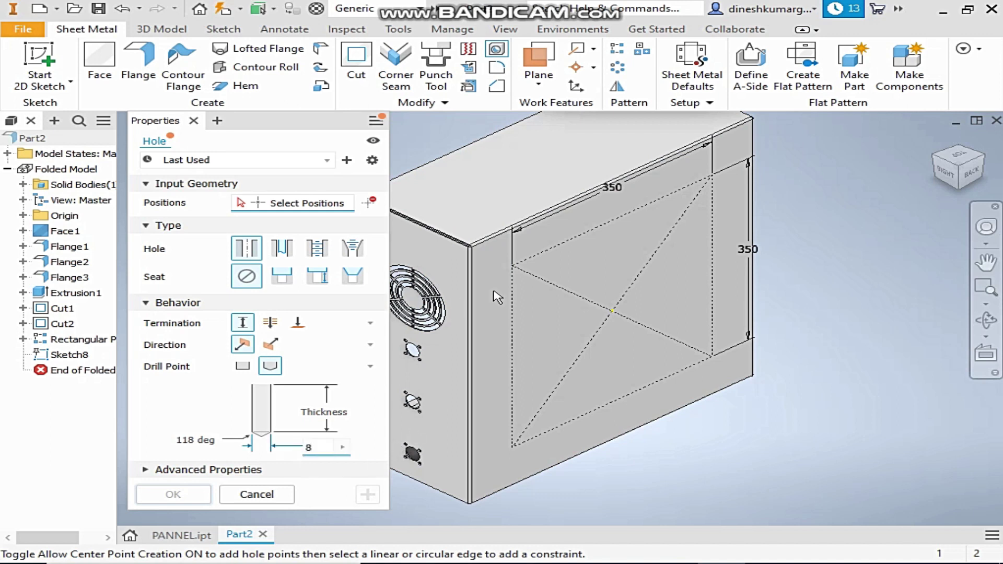
text(d77)
key(BackSpace)
key(BackSpace)
key(BackSpace)
- Place holes at the square's four corners and create the Hole1 feature
scroll(485, 271, down, 5)
click(611, 264)
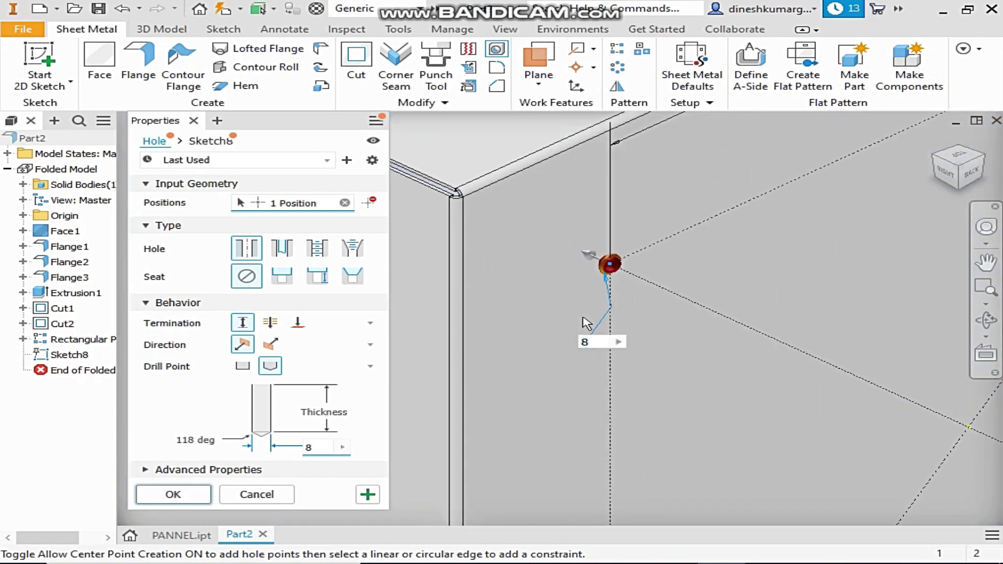
scroll(605, 264, up, 4)
scroll(849, 188, down, 4)
click(840, 189)
scroll(840, 190, up, 4)
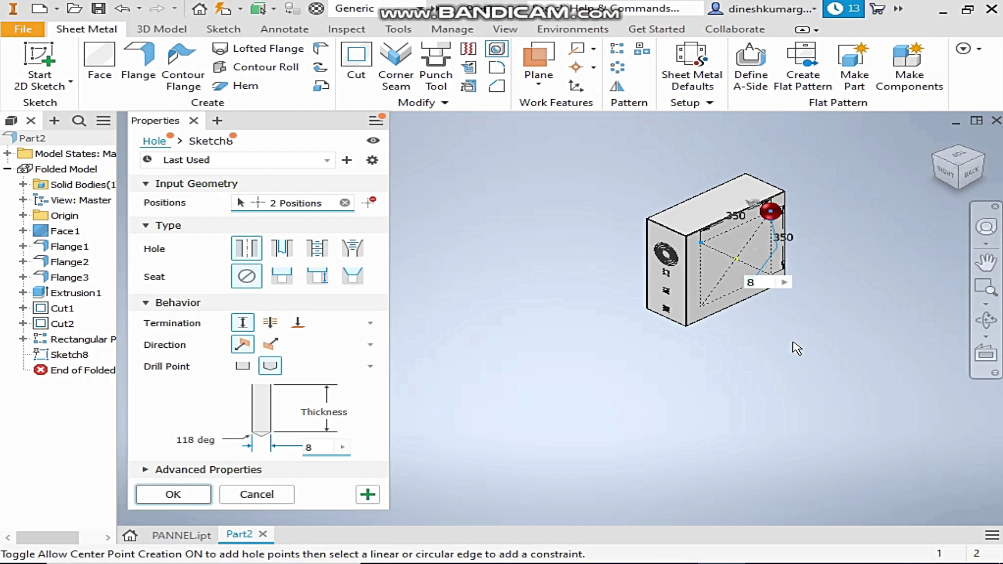
scroll(745, 282, down, 4)
click(744, 281)
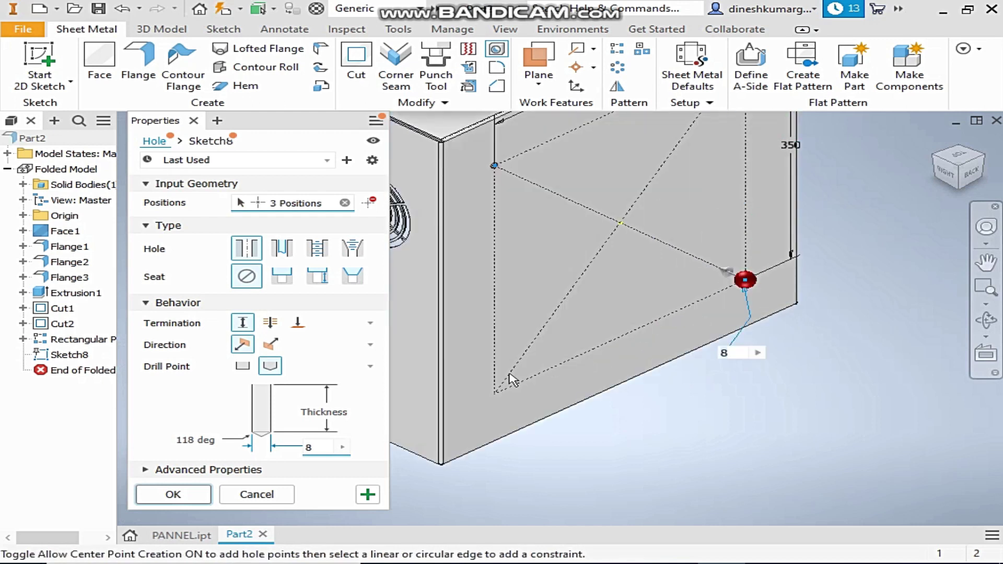
click(495, 394)
scroll(656, 346, up, 3)
scroll(657, 347, up, 2)
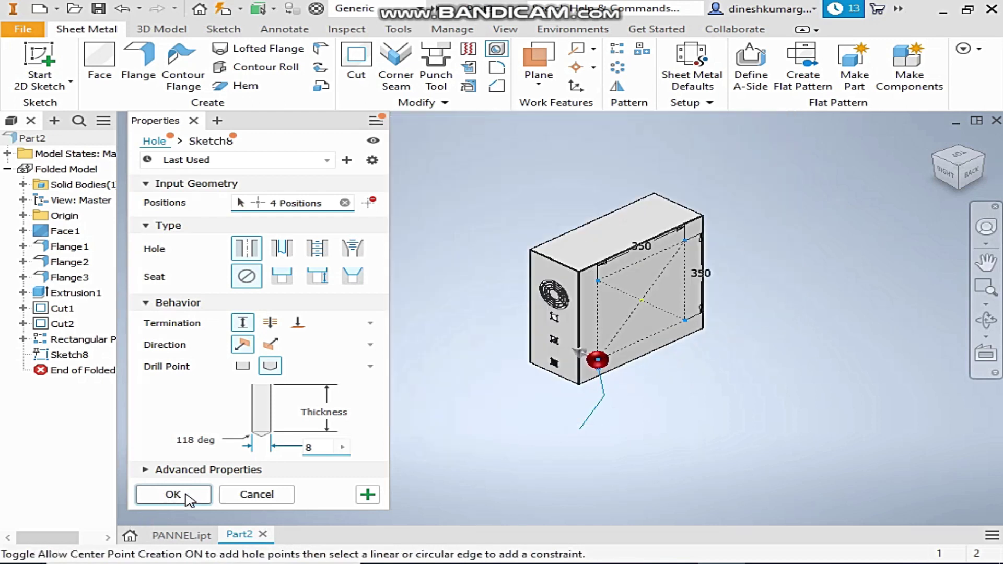
click(178, 496)
scroll(614, 292, down, 5)
click(944, 168)
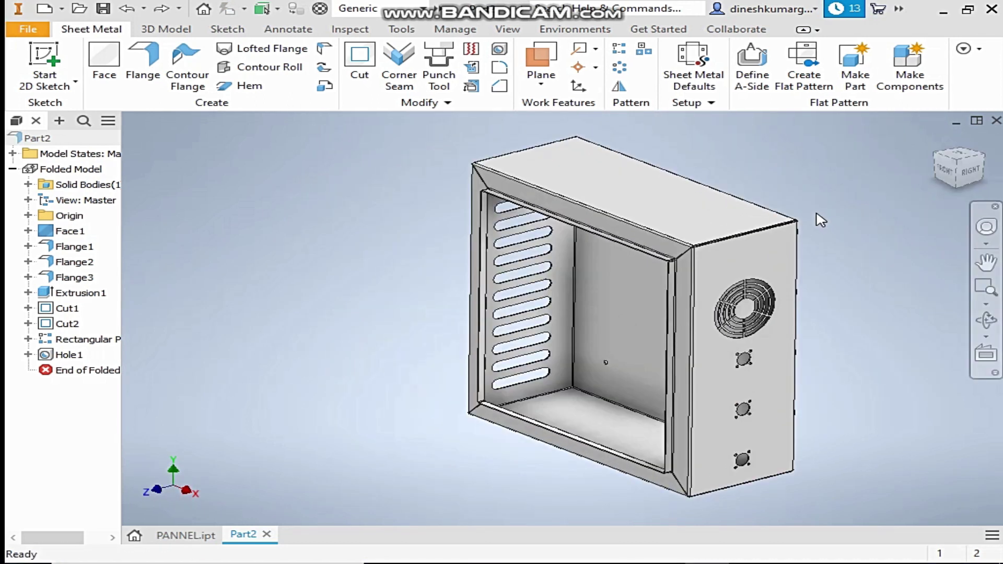
- Browse the Quick Access appearance list and choose Steel - Polished for the enclosure
click(438, 8)
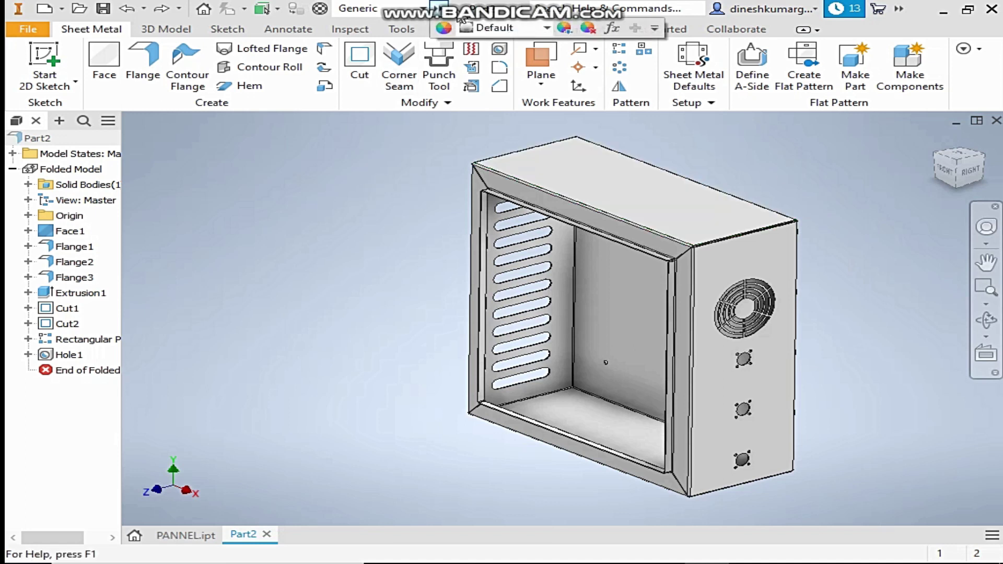
click(481, 31)
scroll(548, 265, up, 3)
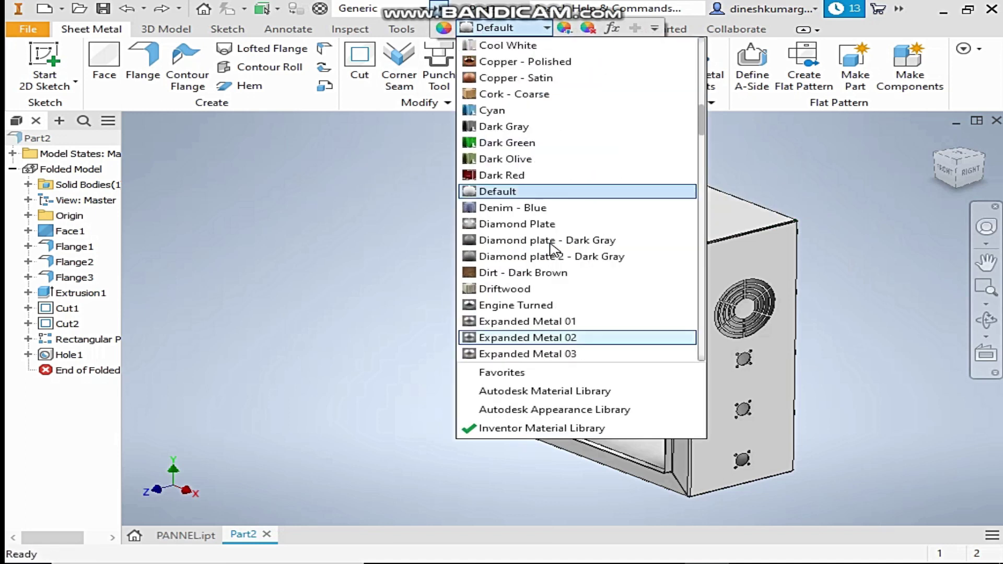
scroll(541, 299, up, 5)
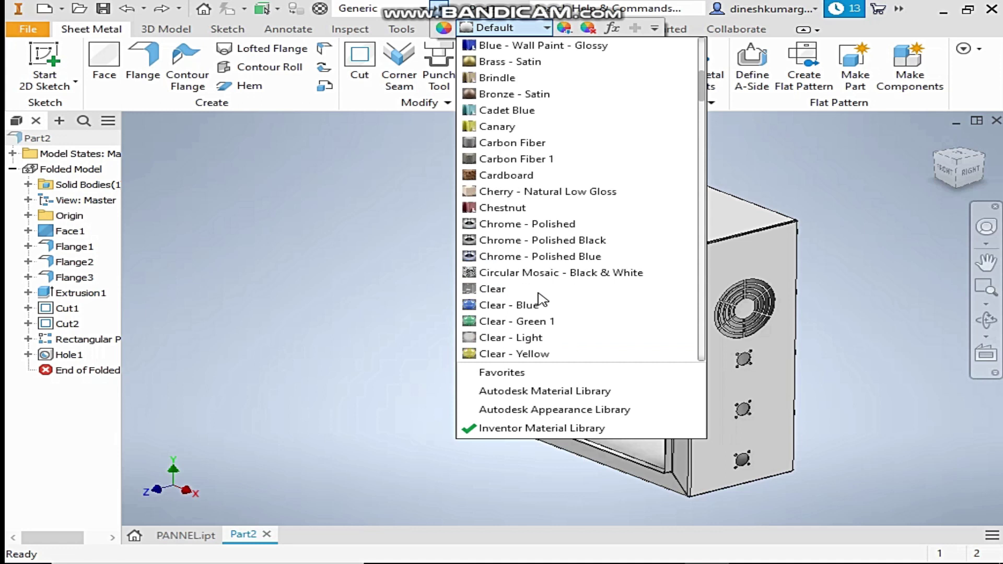
scroll(541, 301, up, 5)
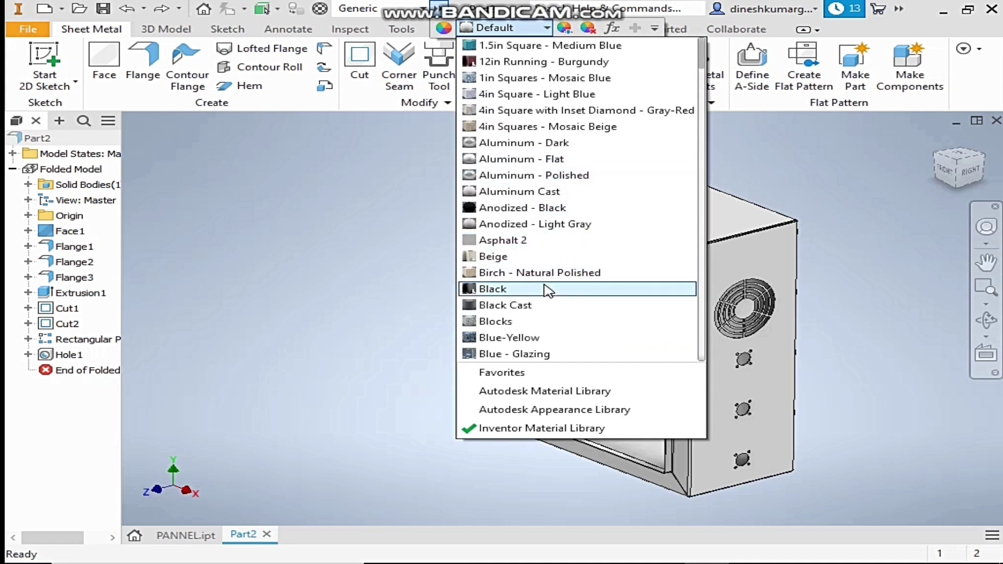
scroll(544, 261, down, 5)
scroll(541, 254, down, 4)
scroll(540, 254, down, 7)
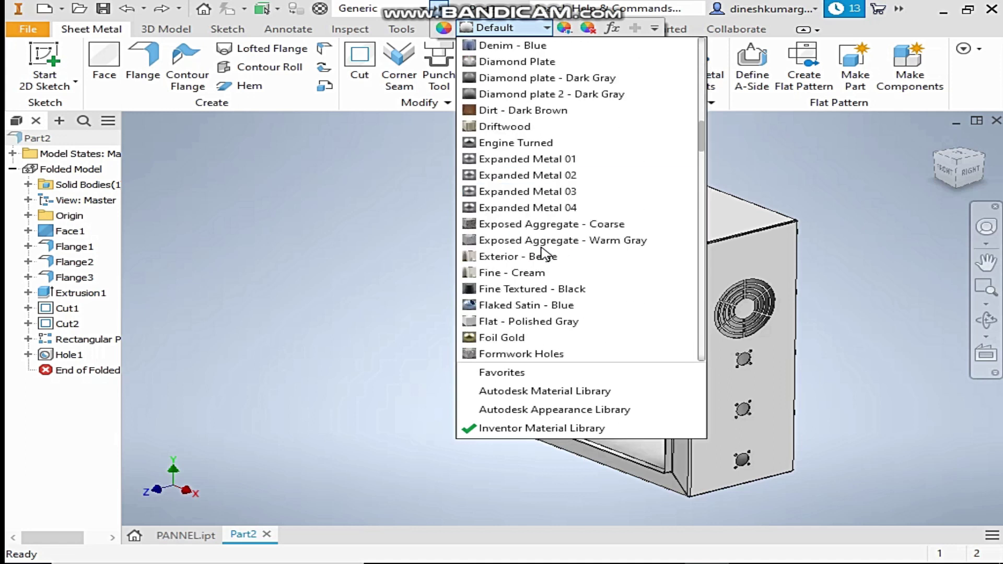
scroll(543, 254, down, 3)
scroll(543, 253, down, 7)
scroll(543, 254, down, 3)
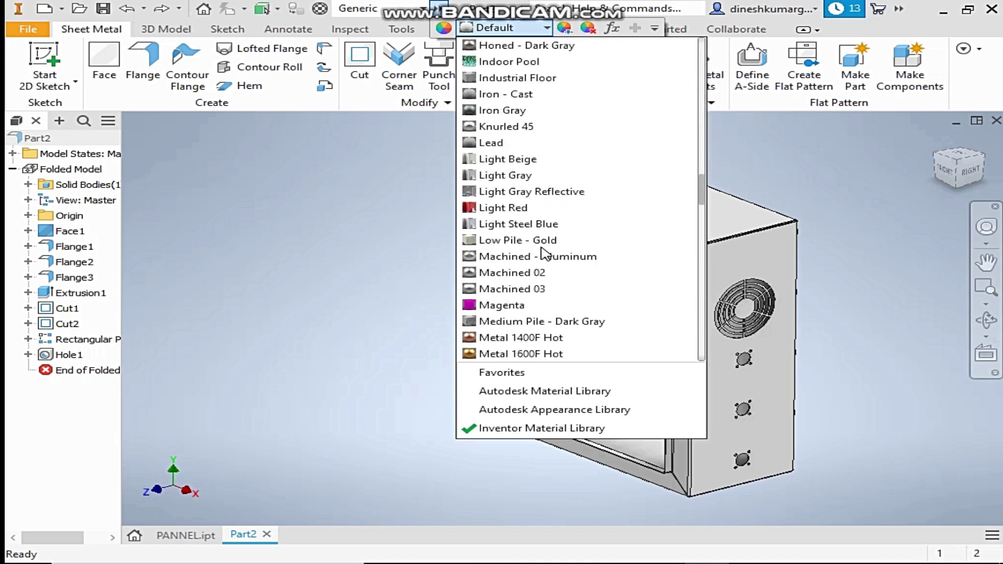
scroll(543, 253, down, 1)
scroll(564, 316, down, 9)
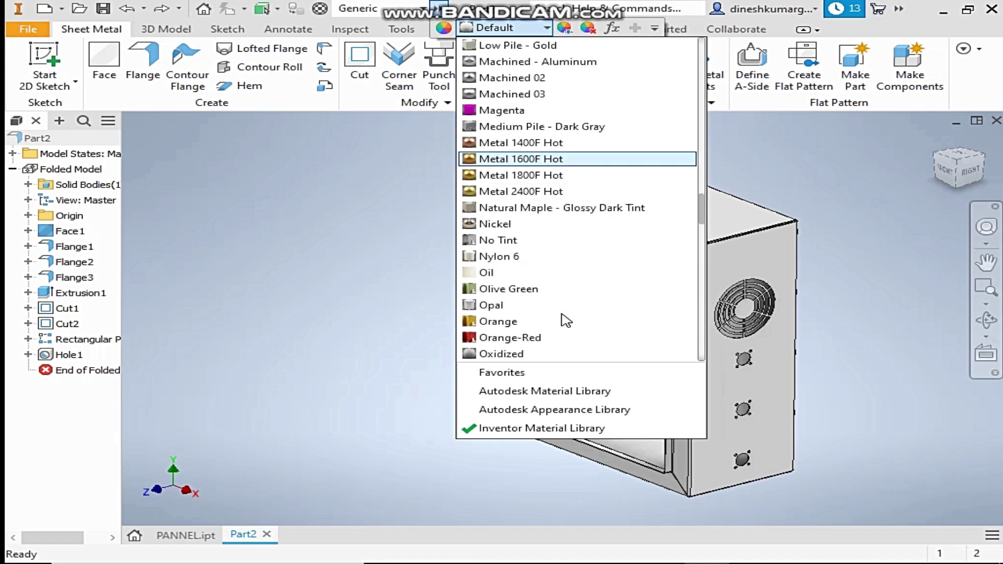
scroll(567, 319, down, 12)
scroll(565, 320, down, 9)
scroll(564, 319, down, 9)
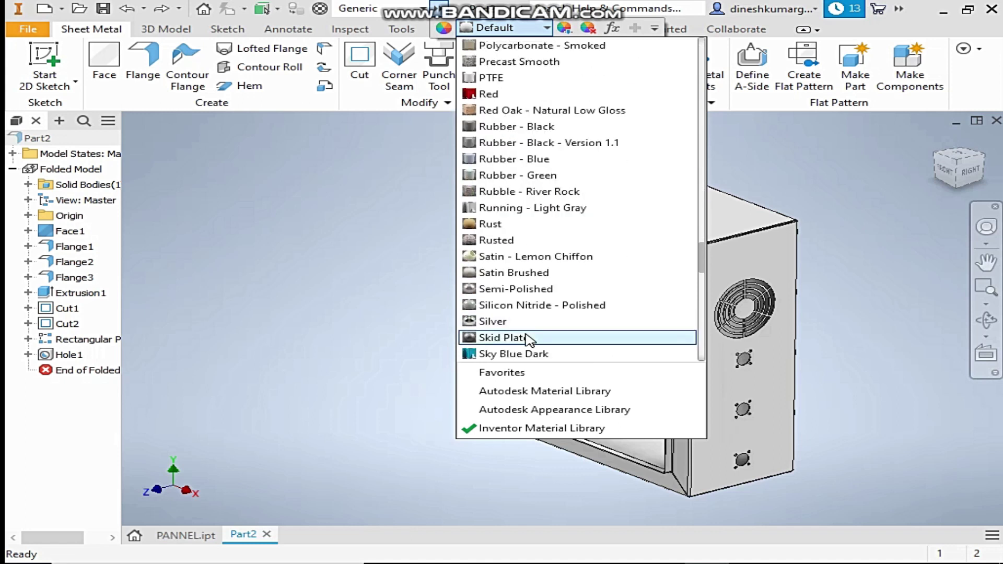
scroll(523, 336, down, 3)
scroll(525, 293, down, 3)
scroll(524, 283, down, 3)
scroll(524, 284, down, 1)
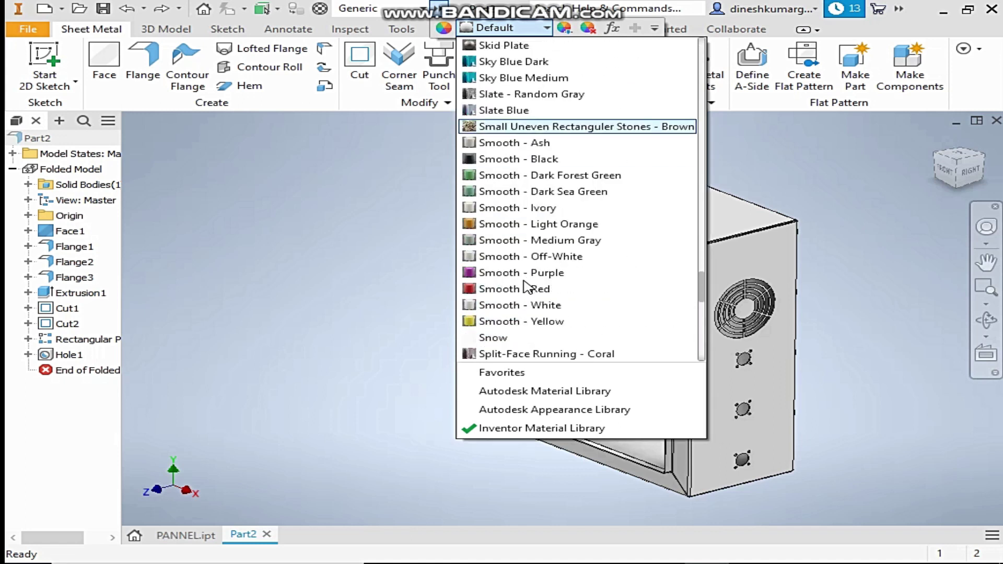
scroll(522, 287, down, 3)
click(522, 307)
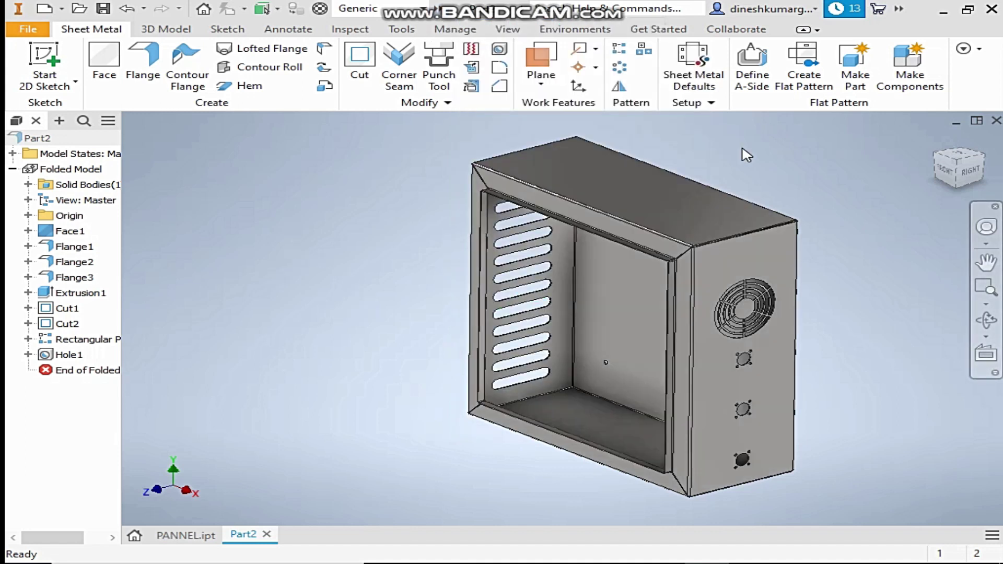
- Run Create Flat Pattern from the Sheet Metal tab to unfold the enclosure
click(804, 74)
click(811, 80)
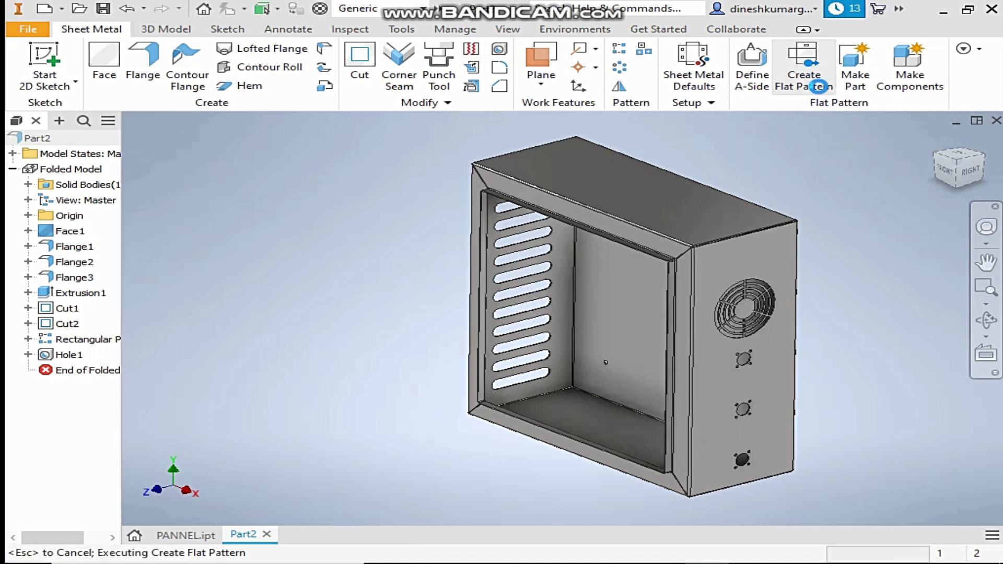